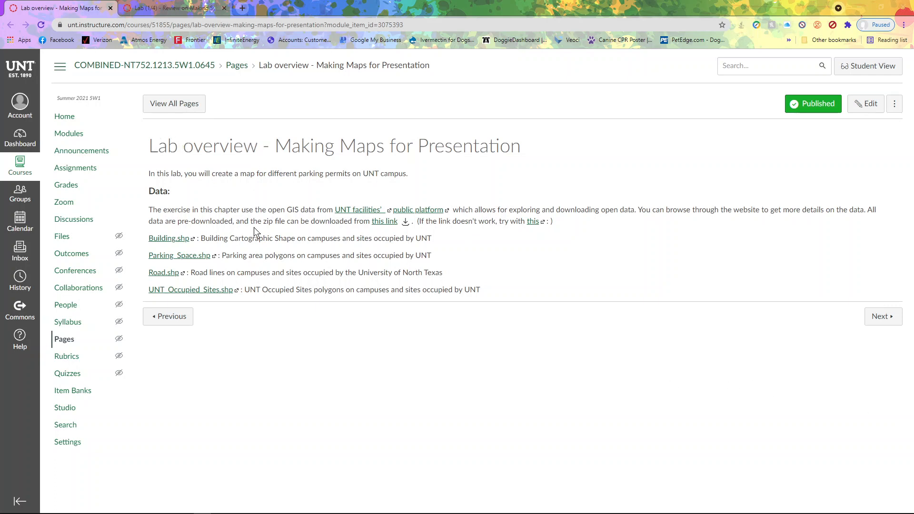
# Step: Download the lab data zip from the overview page and cut Lab_MakeUNTMap-1 from the Downloads folder
pyautogui.click(384, 222)
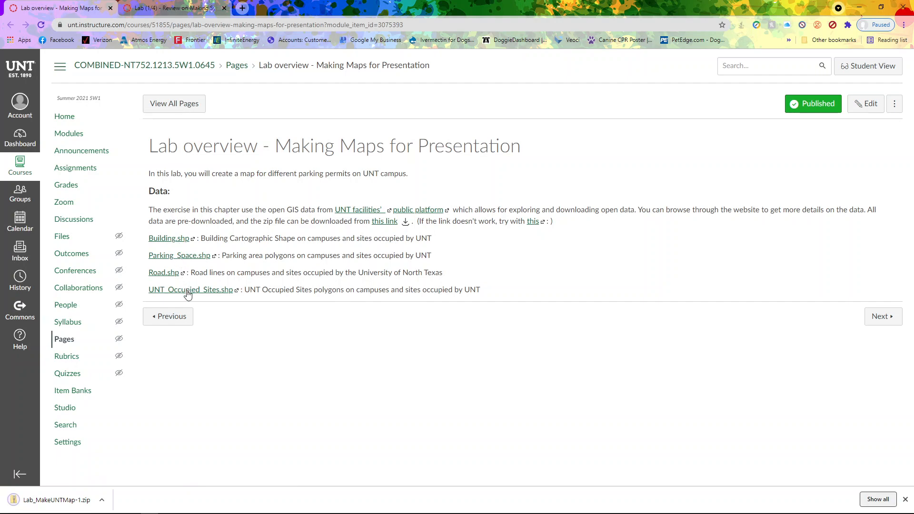
pyautogui.click(102, 500)
pyautogui.click(154, 470)
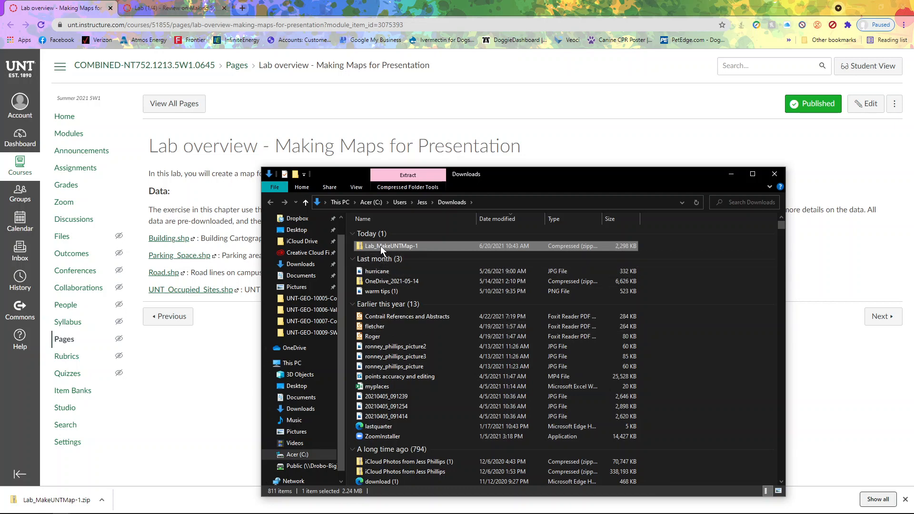
pyautogui.rightClick(380, 246)
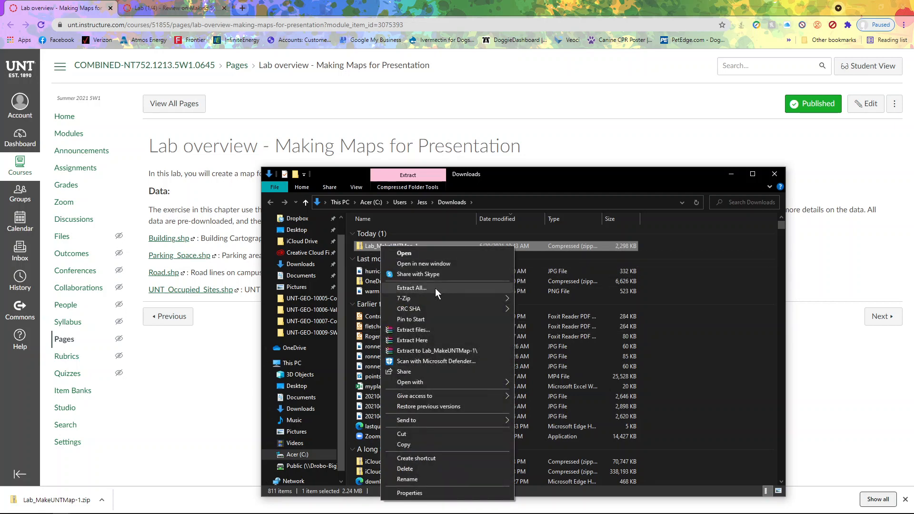
pyautogui.click(413, 434)
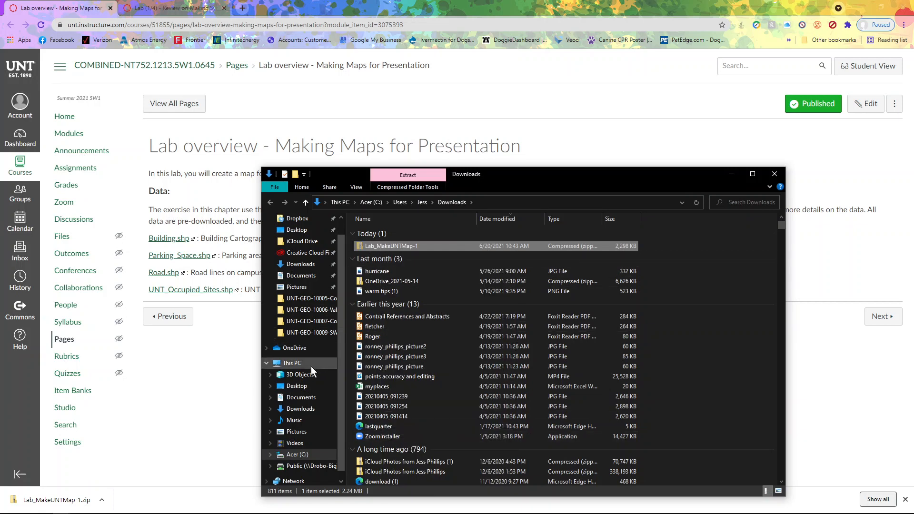
# Step: Create a folder named Lab3 inside Documents\ArcGIS\GIS3500
pyautogui.click(301, 399)
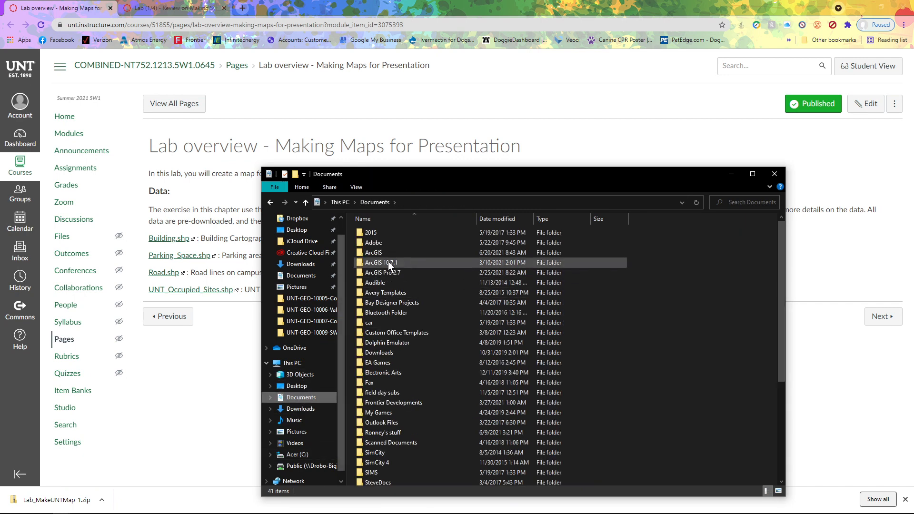
pyautogui.doubleClick(383, 251)
pyautogui.click(381, 251)
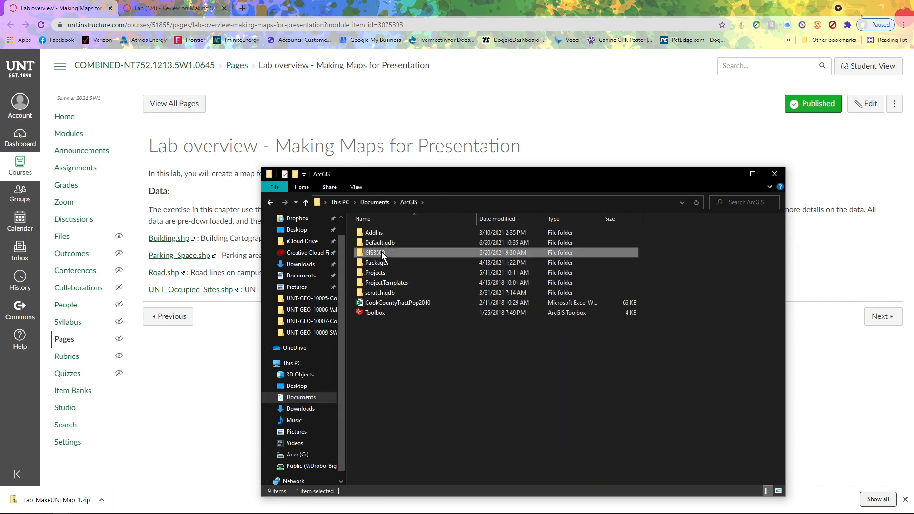
pyautogui.doubleClick(381, 252)
pyautogui.rightClick(372, 270)
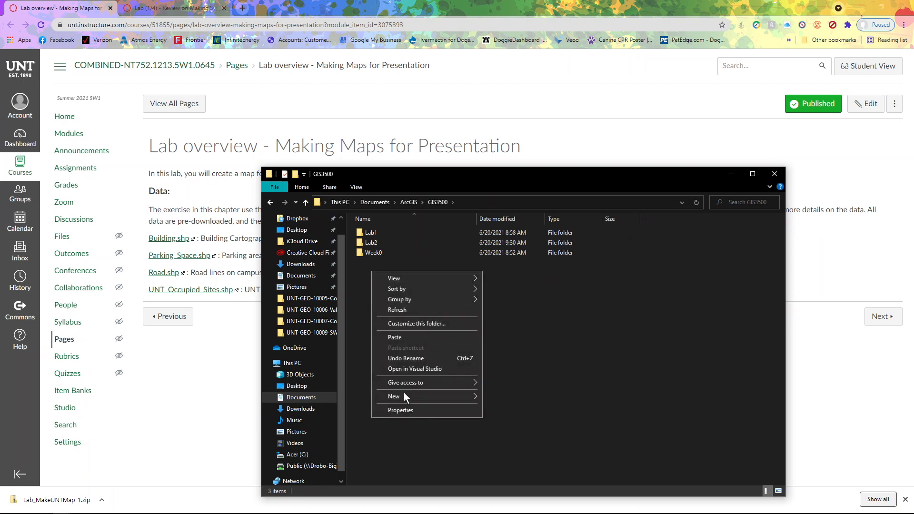
pyautogui.moveTo(406, 395)
pyautogui.click(573, 279)
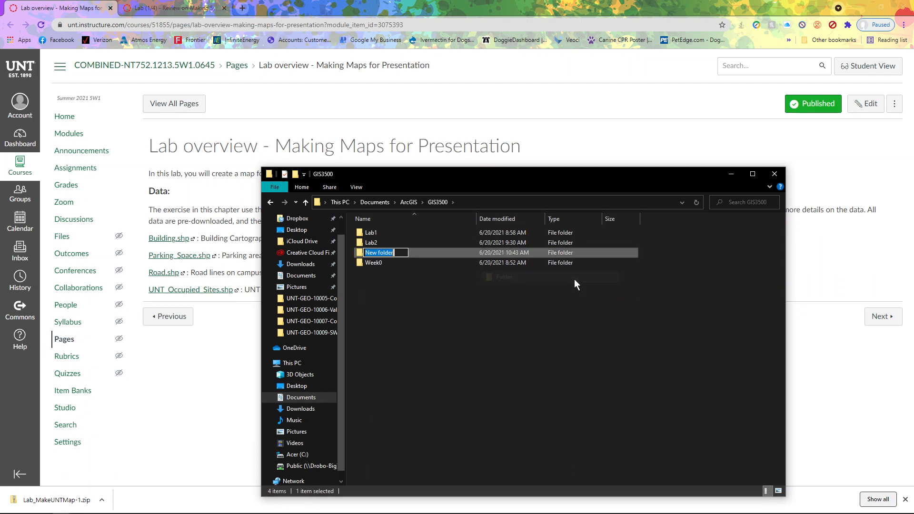
pyautogui.write('2')
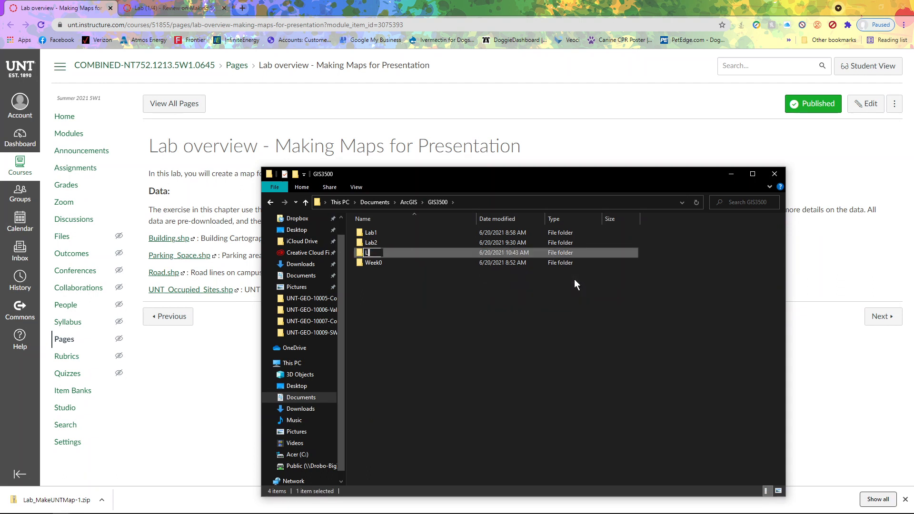
pyautogui.write('ab3')
pyautogui.press('Return')
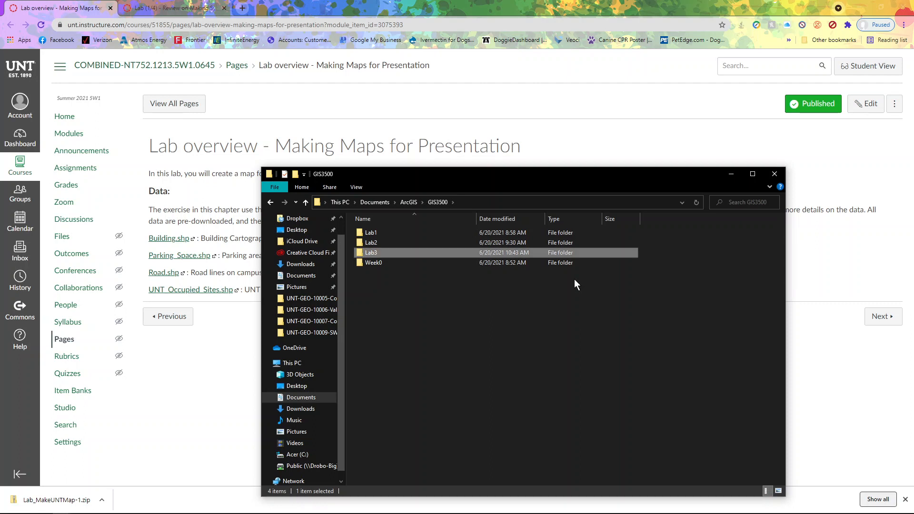
# Step: Create a subfolder named data inside Lab3 and open it
pyautogui.press('Return')
pyautogui.rightClick(574, 279)
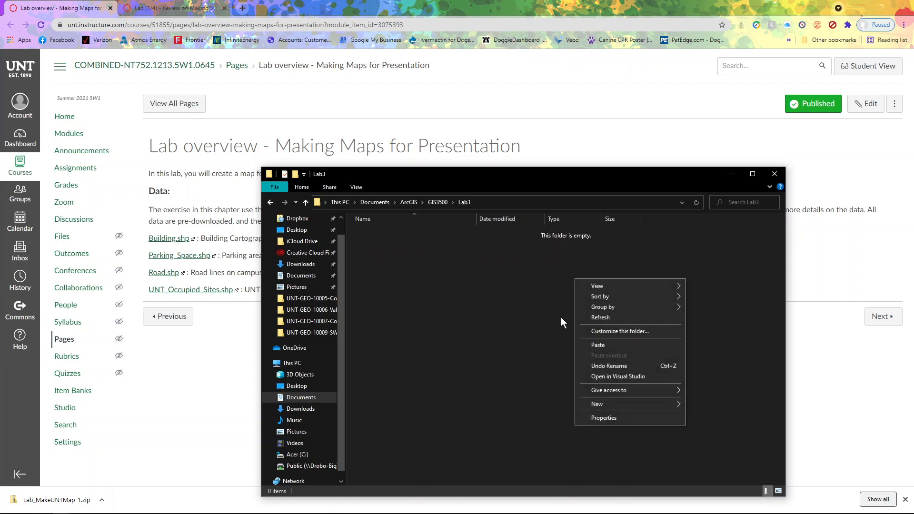
pyautogui.moveTo(590, 410)
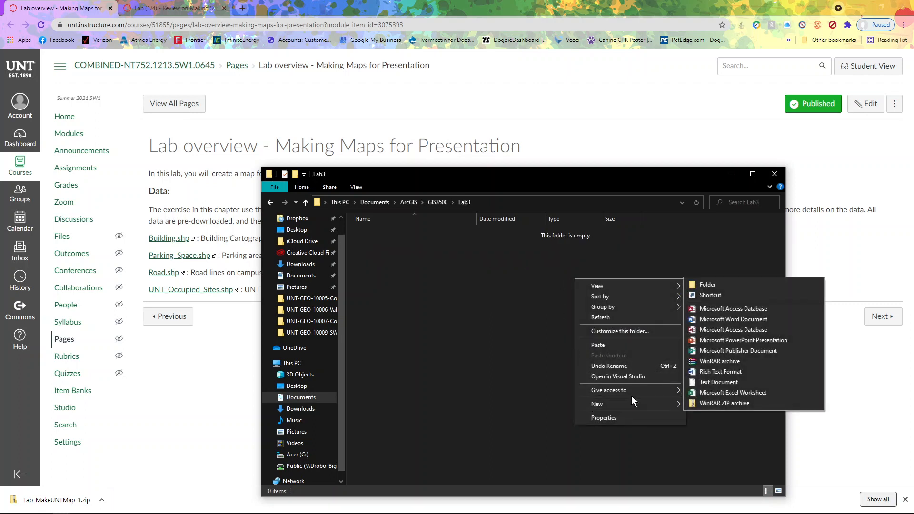
pyautogui.click(713, 286)
pyautogui.write('data')
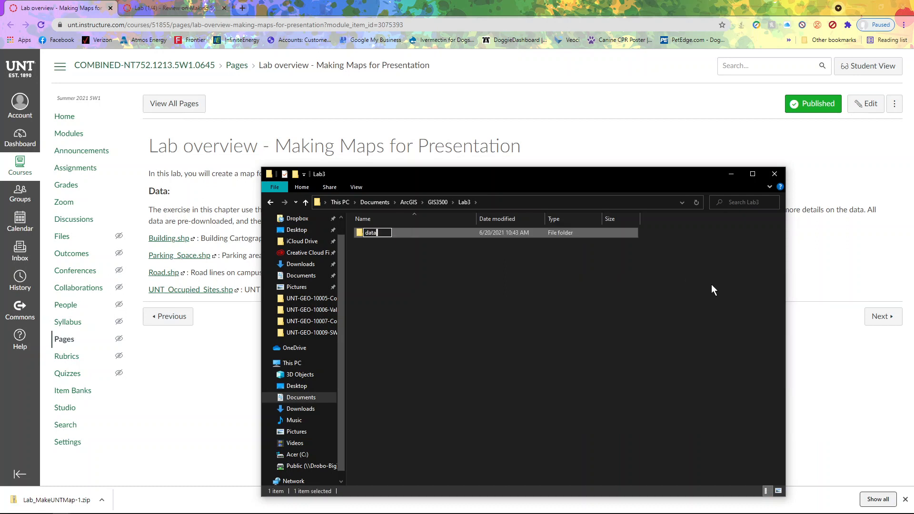
pyautogui.press('Return')
pyautogui.press('Return')
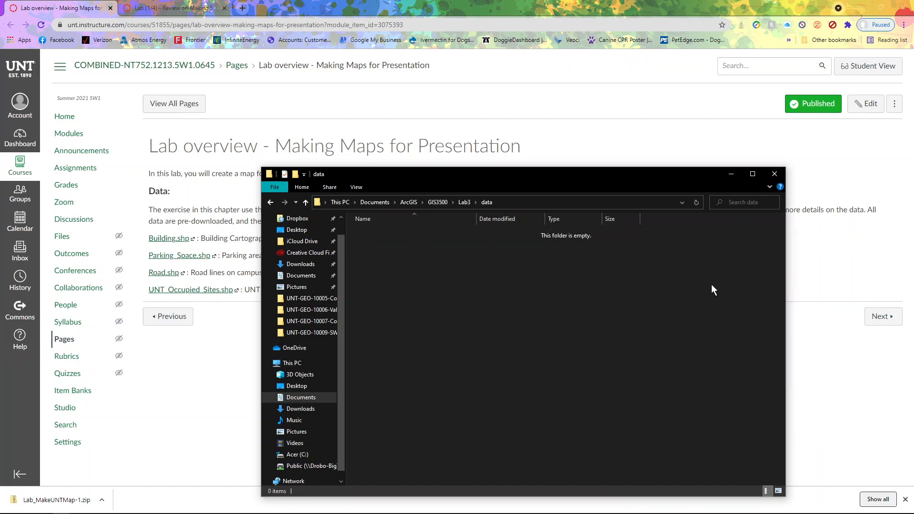
# Step: Paste the Lab_MakeUNTMap-1 zip into the data folder, extract it there, and check the extracted files before minimizing the file window
pyautogui.hotkey('ctrl', 'v')
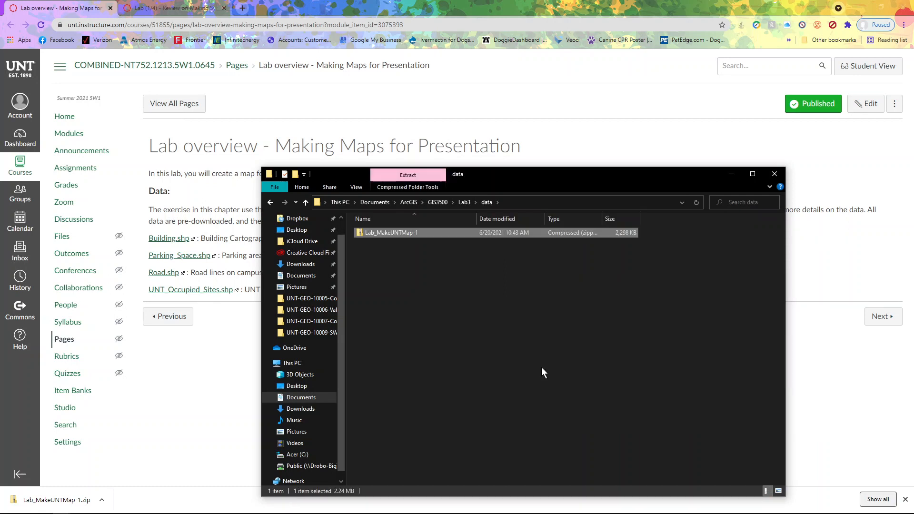
pyautogui.rightClick(399, 230)
pyautogui.click(431, 271)
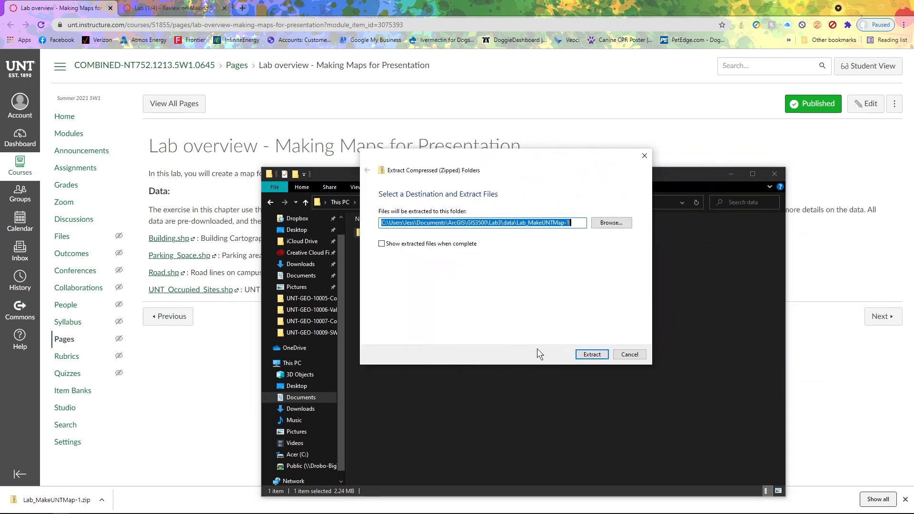
pyautogui.click(592, 354)
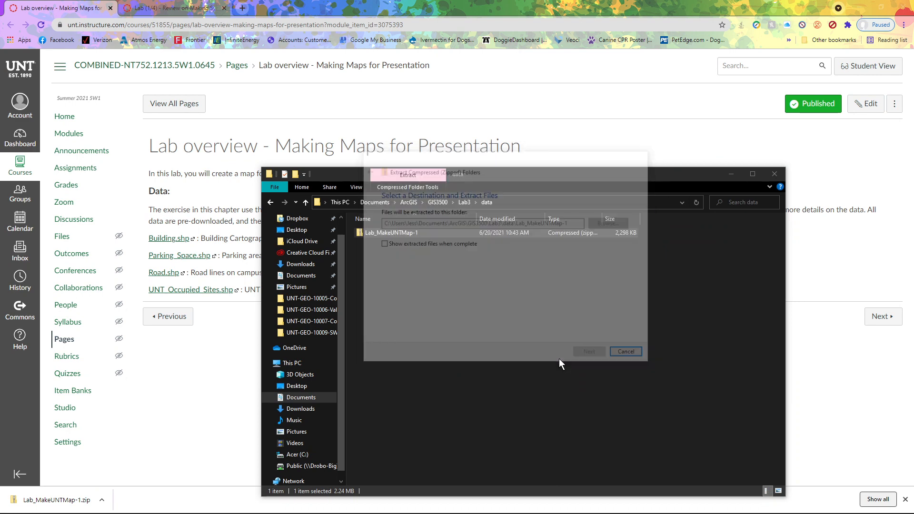
pyautogui.doubleClick(378, 241)
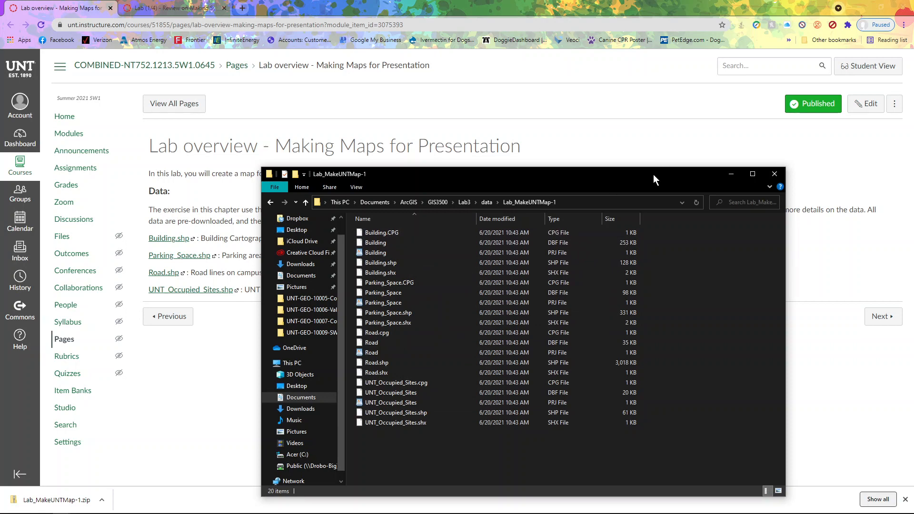
pyautogui.click(729, 176)
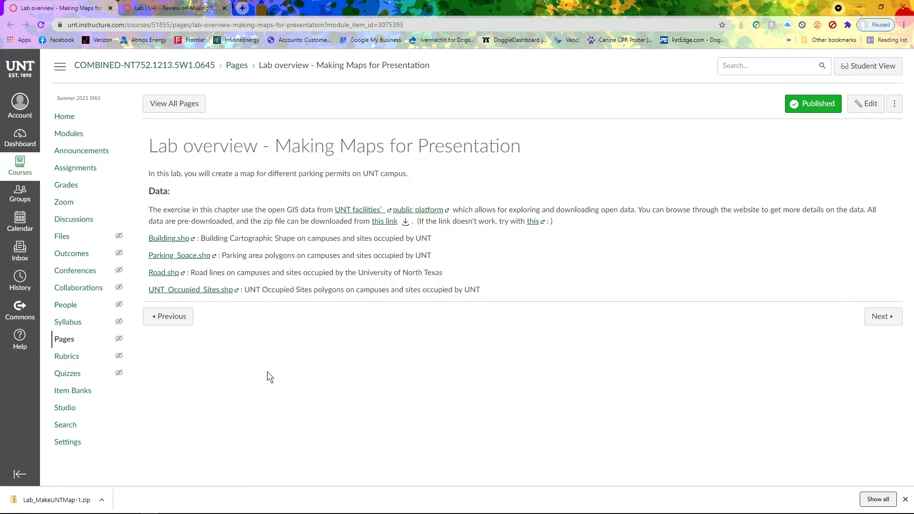
# Step: Close the lab overview page and switch to ArcMap from the Review on Making Symbology instructions
pyautogui.click(110, 8)
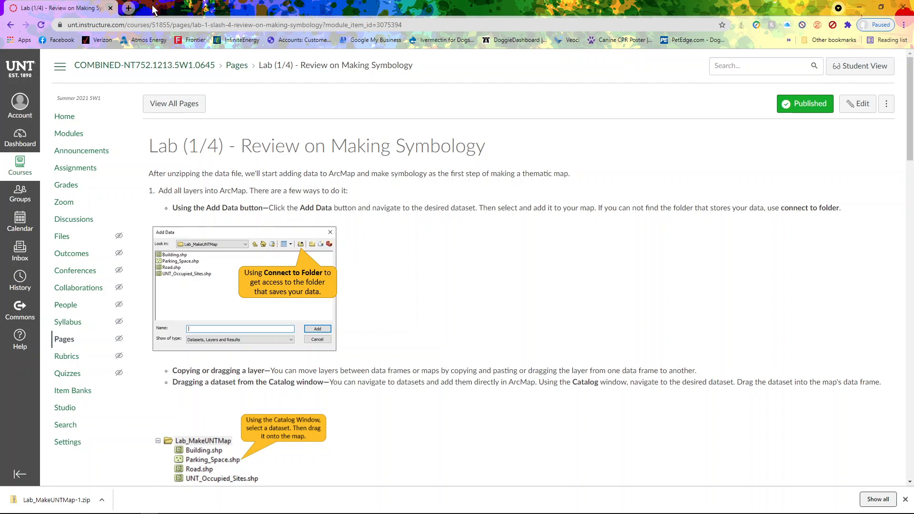
pyautogui.moveTo(95, 511)
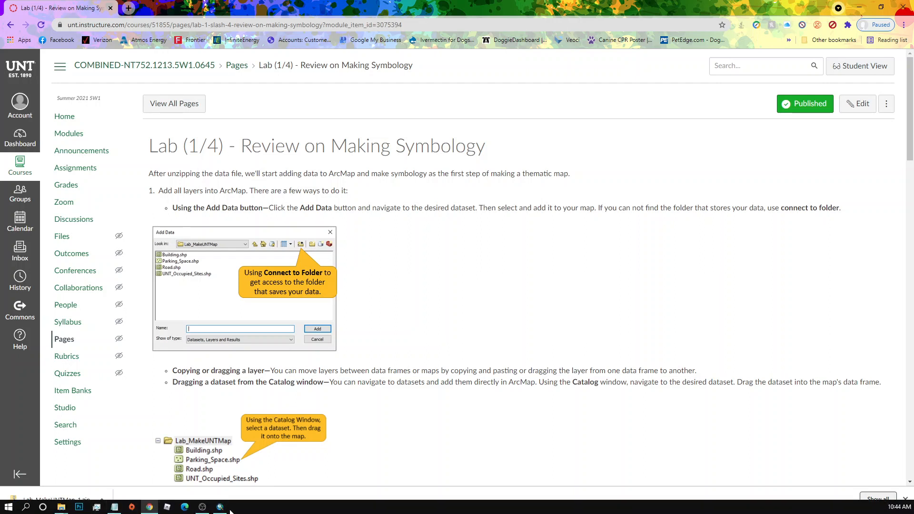
pyautogui.click(220, 507)
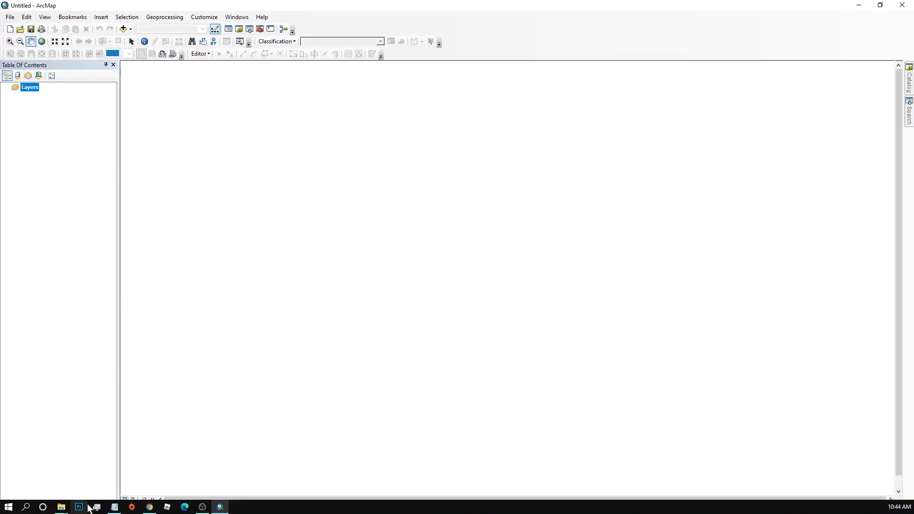
pyautogui.click(150, 507)
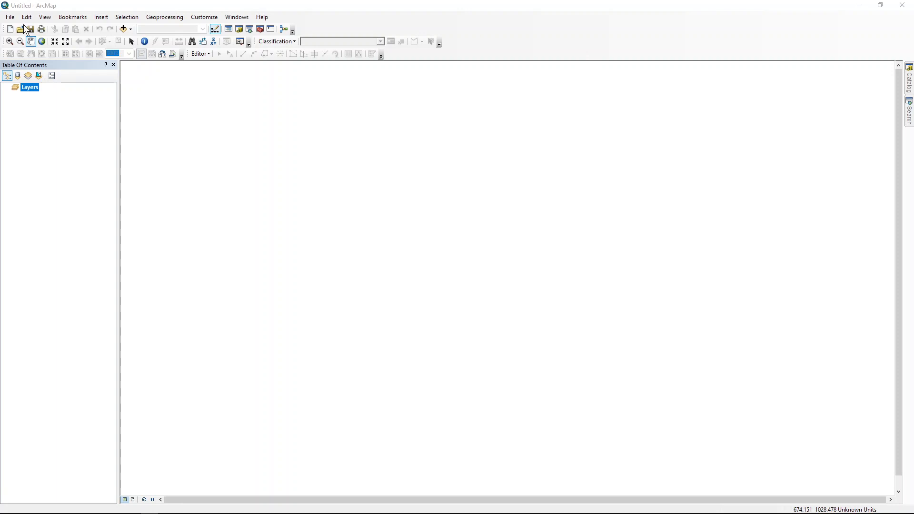
# Step: Create a new map document from the Blank Map template with Default.gdb as its default geodatabase
pyautogui.click(10, 29)
pyautogui.click(429, 217)
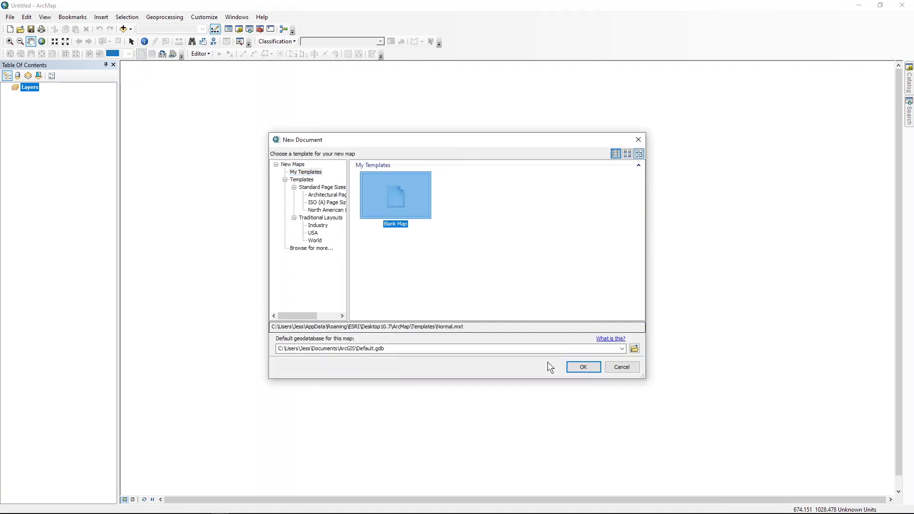
pyautogui.click(581, 367)
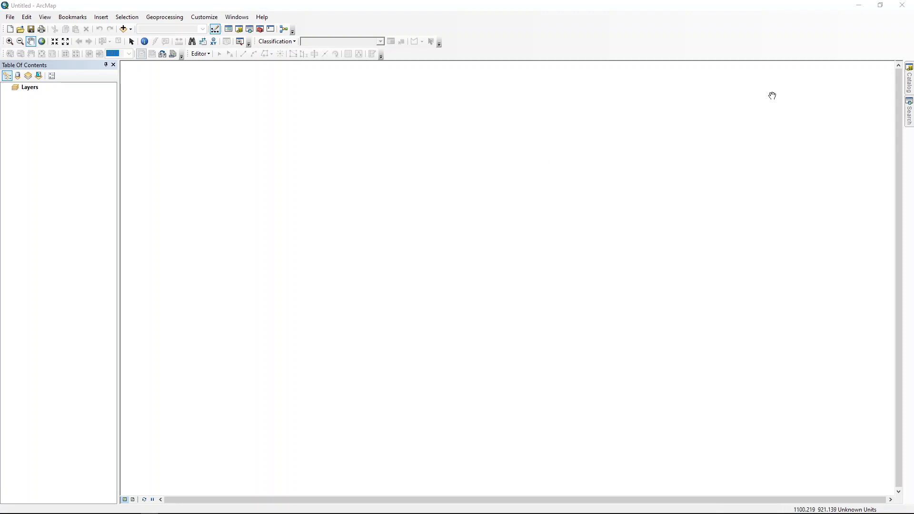
# Step: Show the Catalog window and open the Add Data dialog to look through its available data locations
pyautogui.click(910, 90)
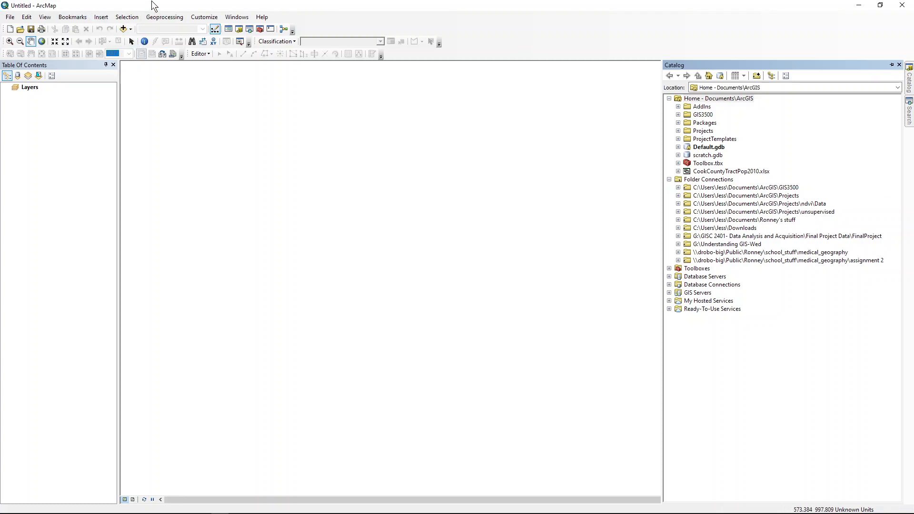
pyautogui.click(131, 30)
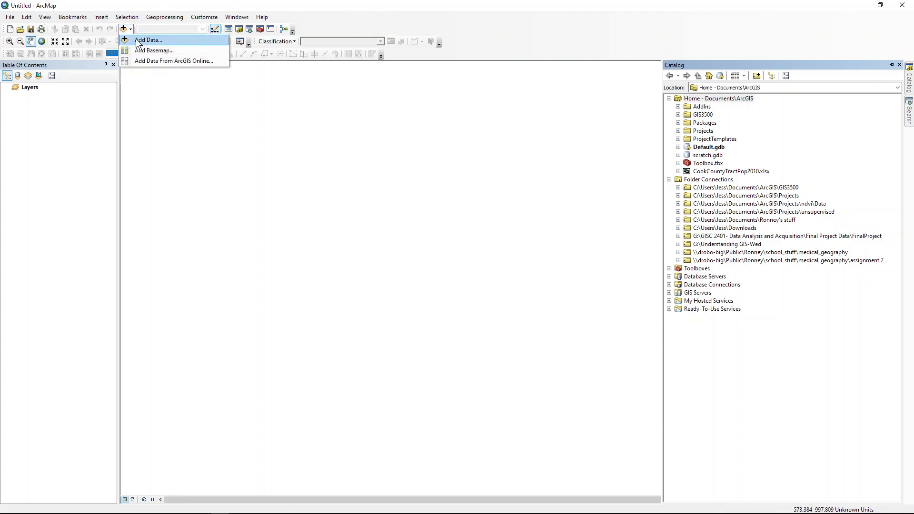
pyautogui.click(139, 38)
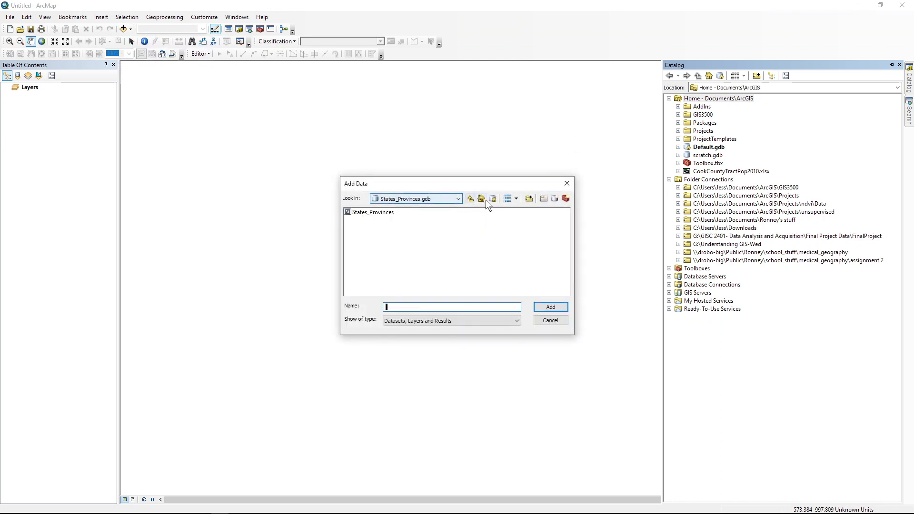
pyautogui.click(458, 199)
pyautogui.scroll(5, 410, 226)
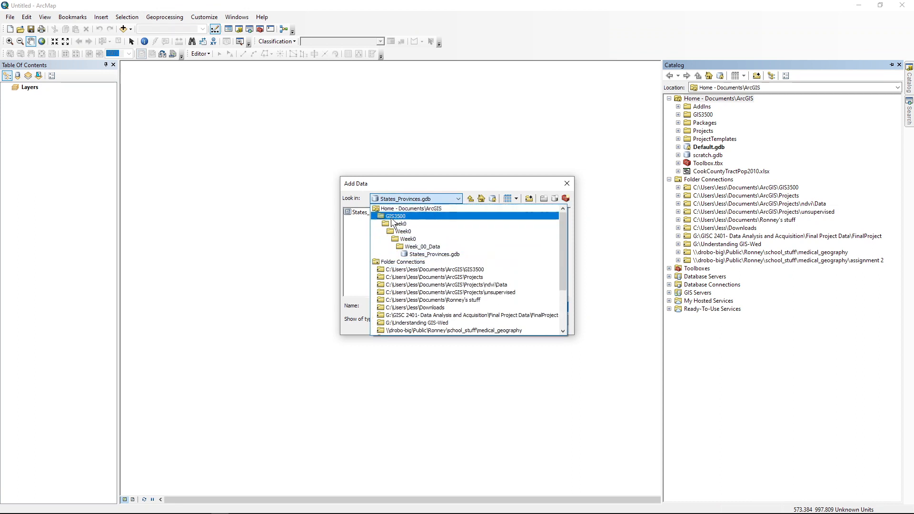
pyautogui.click(429, 189)
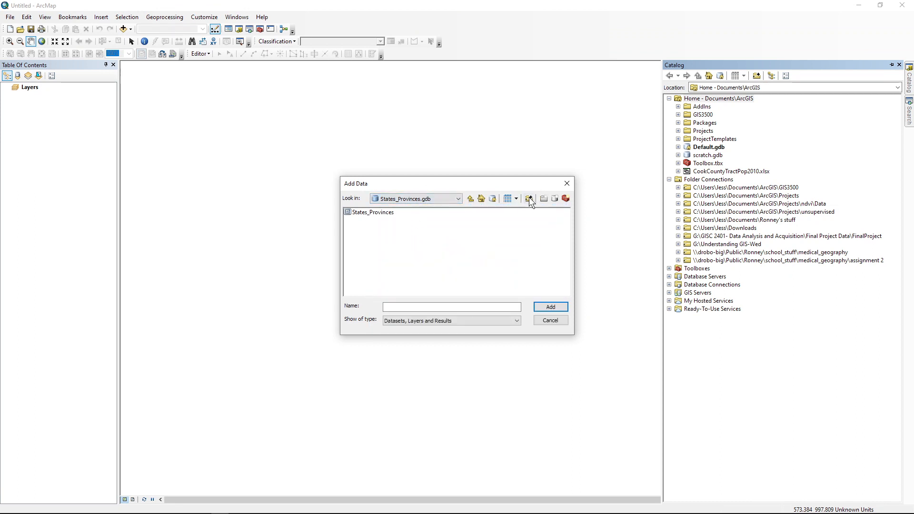
# Step: Add a folder connection to Documents\ArcGIS\GIS3500 from the Add Data dialog
pyautogui.click(529, 198)
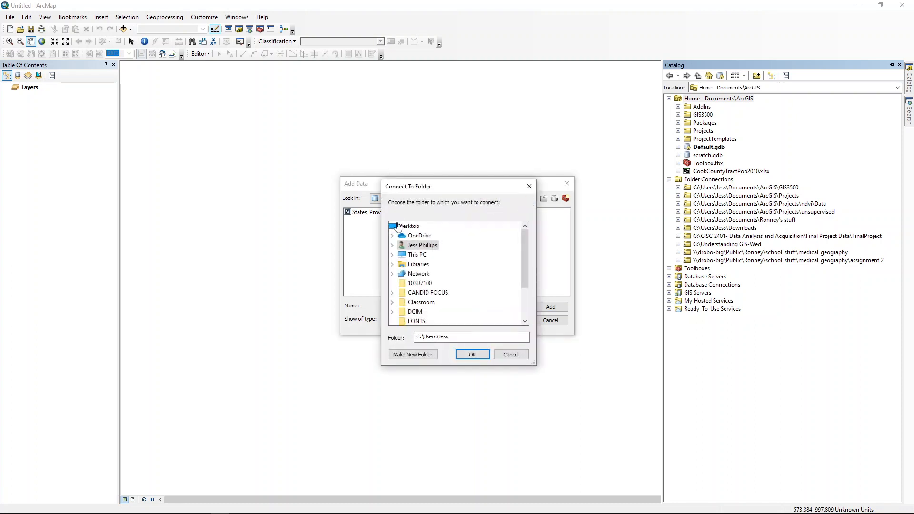
pyautogui.click(392, 265)
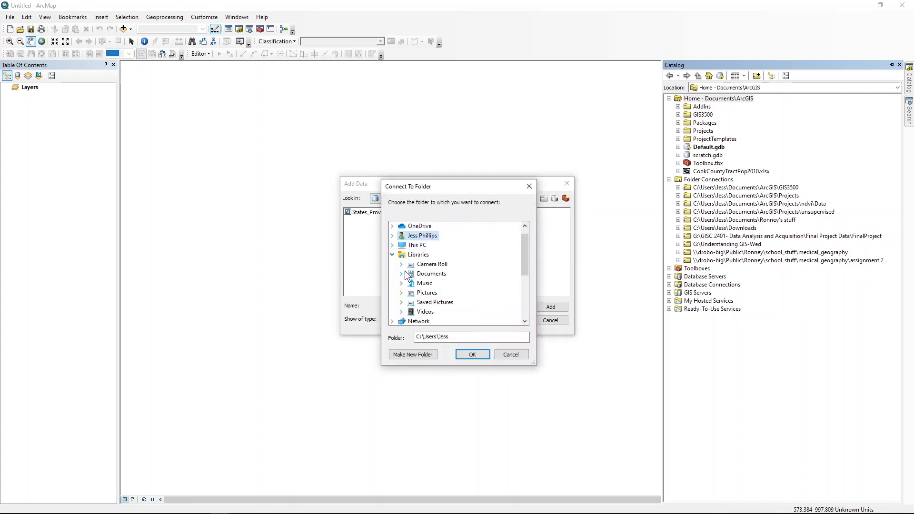
pyautogui.click(401, 273)
pyautogui.click(410, 284)
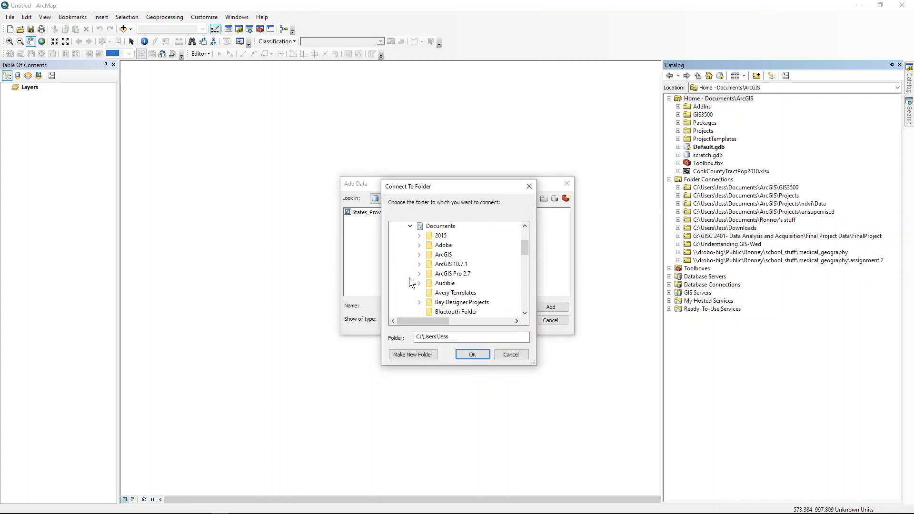
pyautogui.scroll(-1, 413, 274)
pyautogui.click(419, 226)
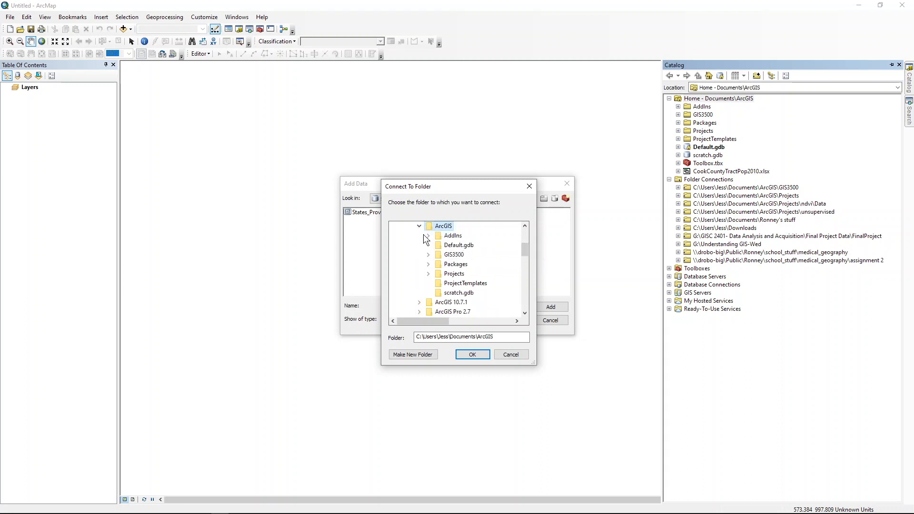
pyautogui.doubleClick(454, 255)
pyautogui.click(466, 353)
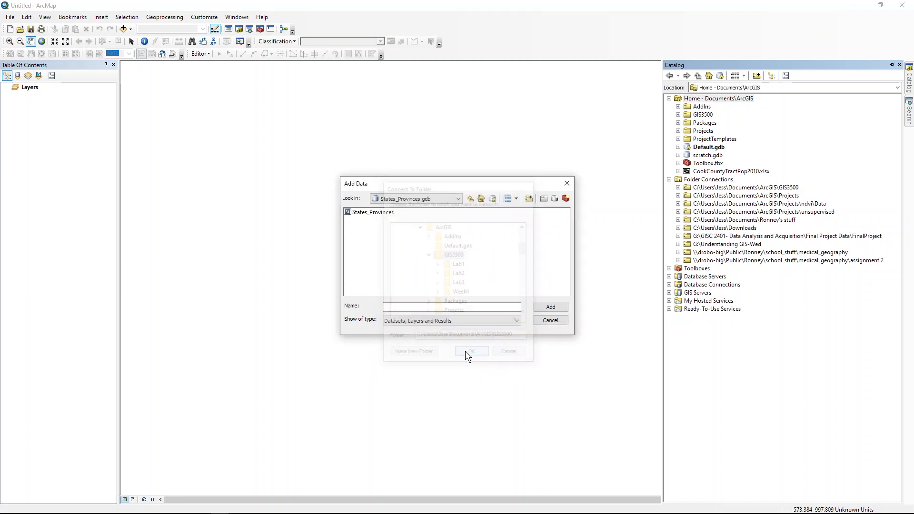
# Step: Add the Building, Parking_Space, Road and UNT_Occupied_Sites shapefiles from GIS3500\Lab3\data\Lab_MakeUNTMap-1 to the map
pyautogui.click(459, 196)
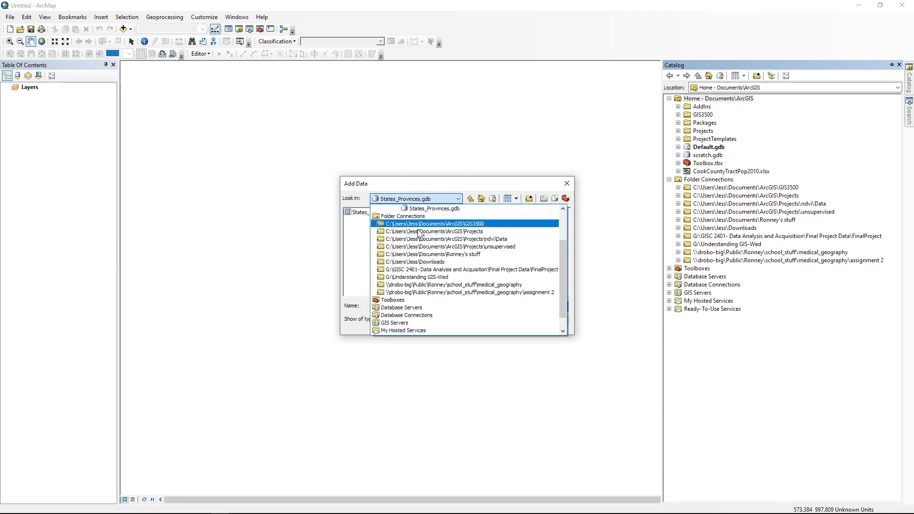
pyautogui.scroll(2, 441, 261)
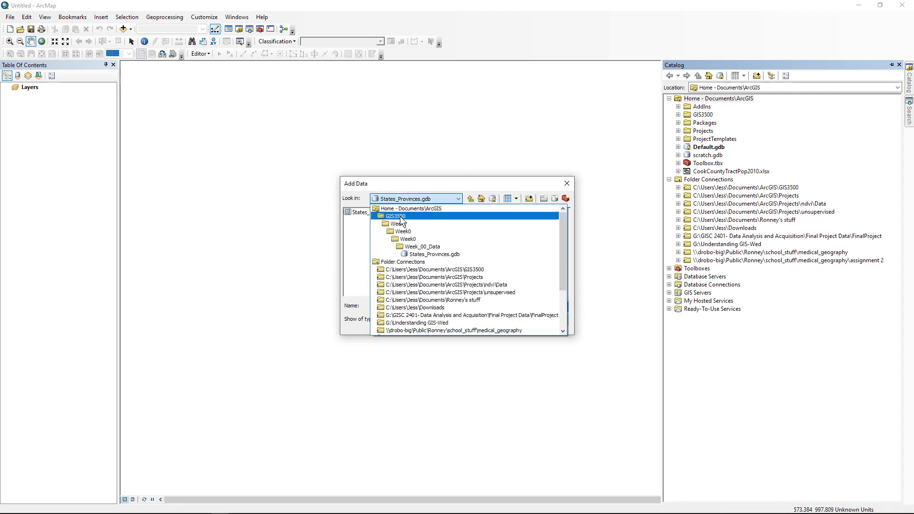
pyautogui.click(400, 216)
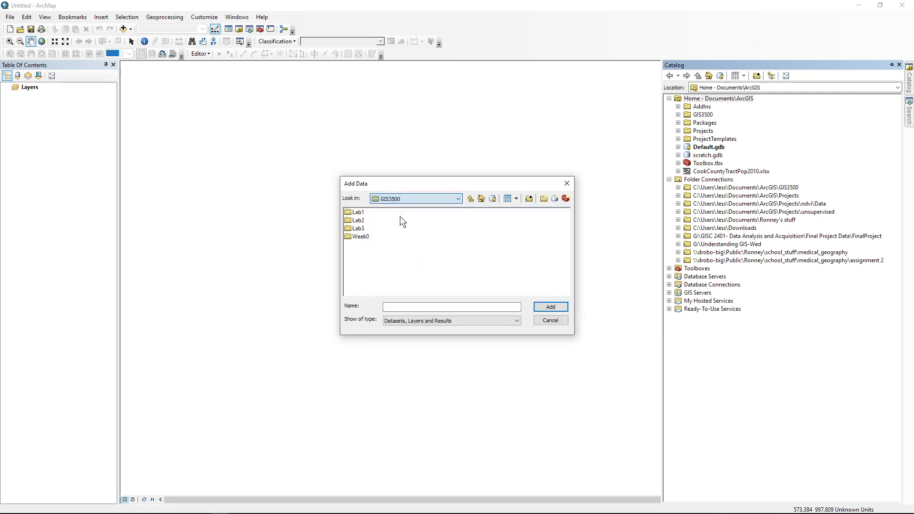
pyautogui.doubleClick(359, 231)
pyautogui.doubleClick(359, 214)
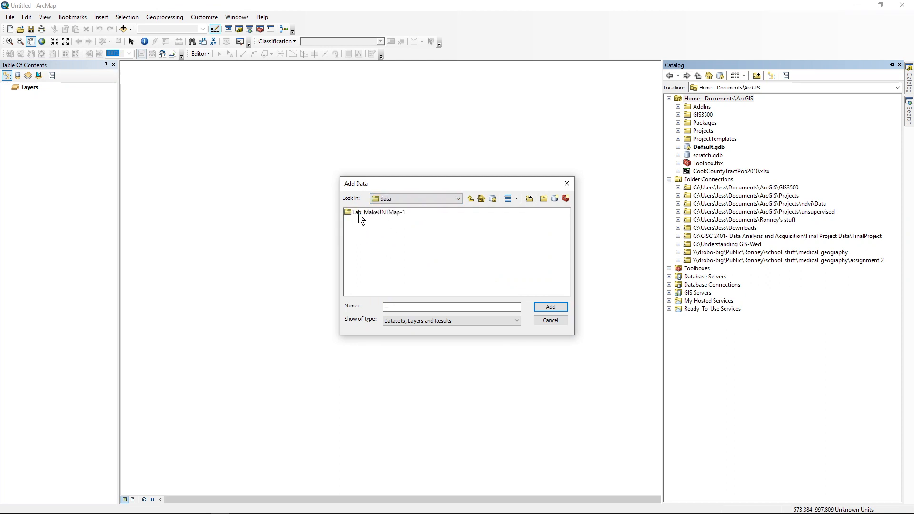
pyautogui.doubleClick(358, 213)
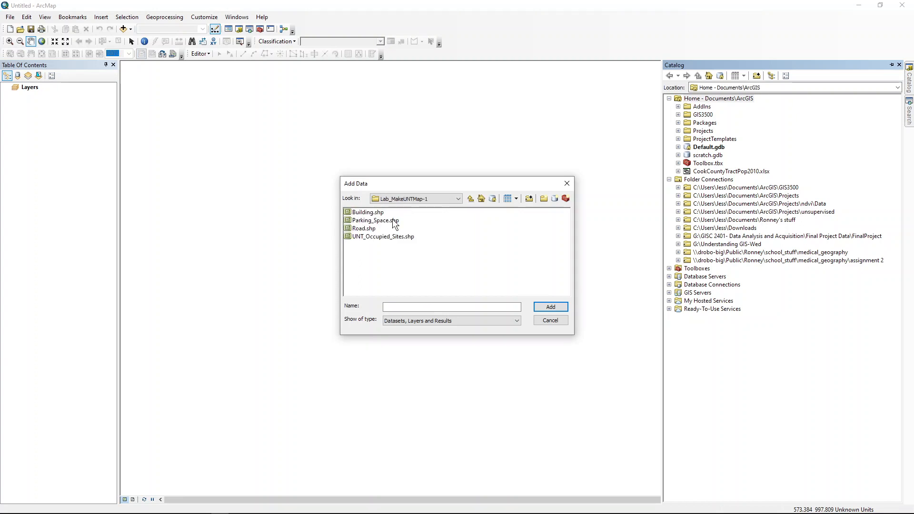
pyautogui.moveTo(450, 260); pyautogui.dragTo(352, 210)
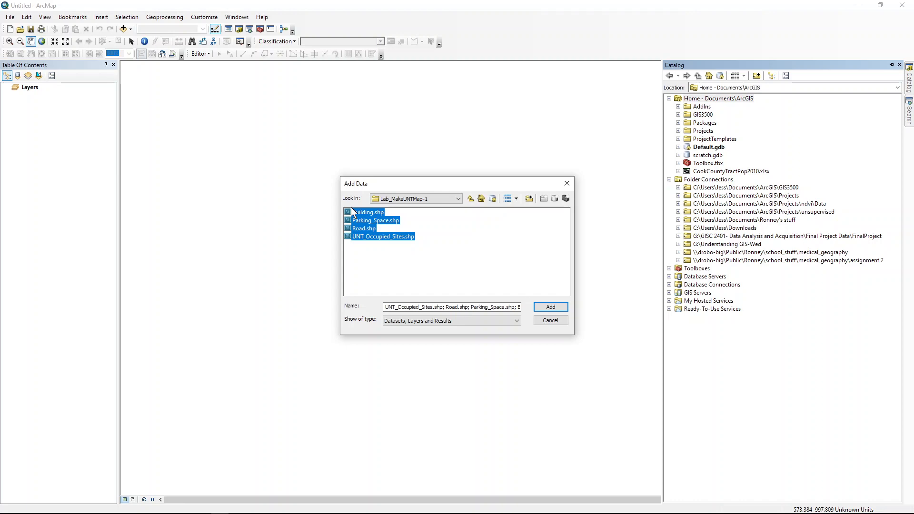
pyautogui.click(550, 307)
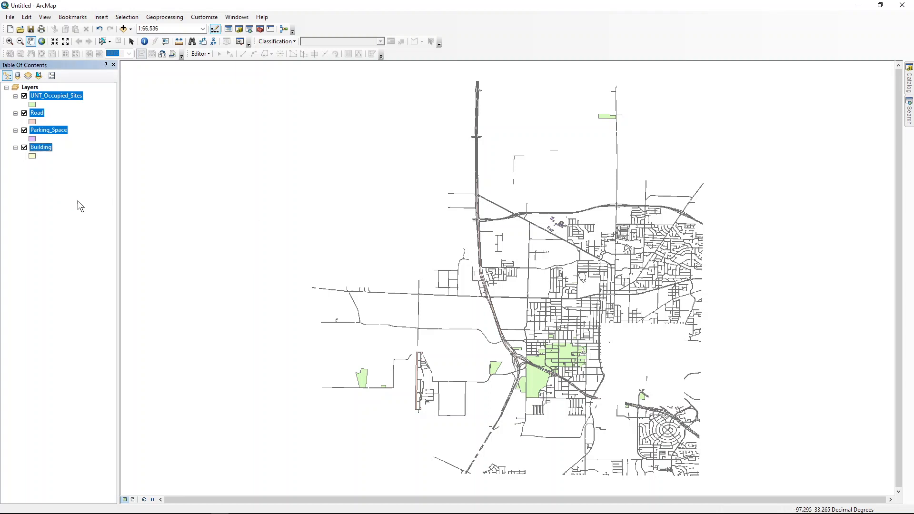
# Step: Reorder the layers so UNT_Occupied_Sites draws beneath all others and Parking_Space draws above them
pyautogui.click(67, 96)
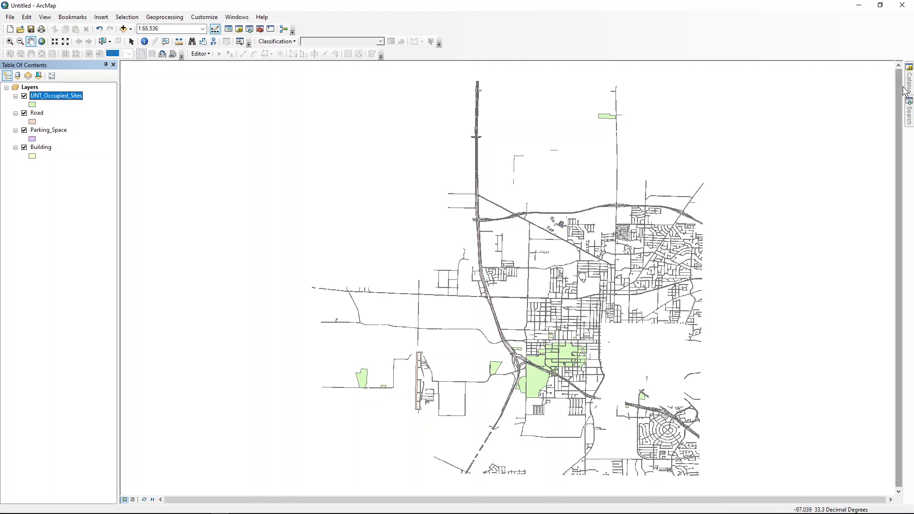
pyautogui.moveTo(909, 87)
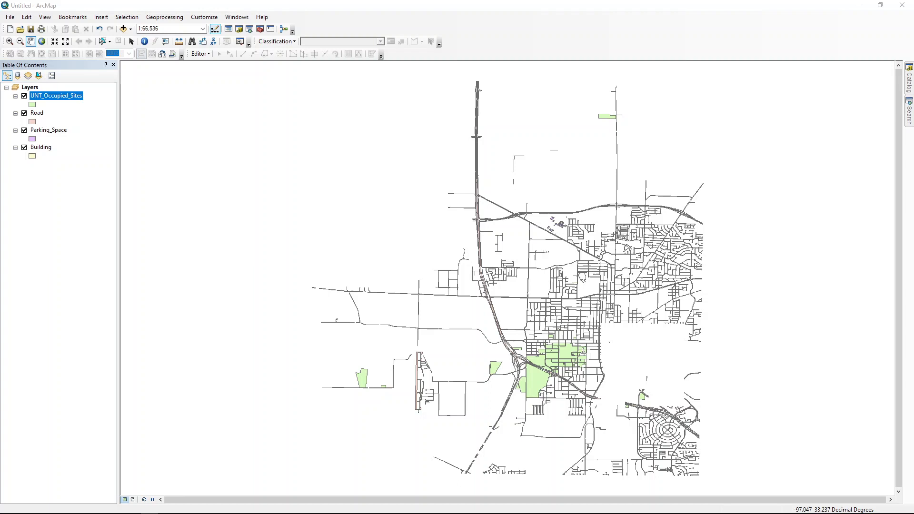
pyautogui.moveTo(64, 96); pyautogui.dragTo(62, 159)
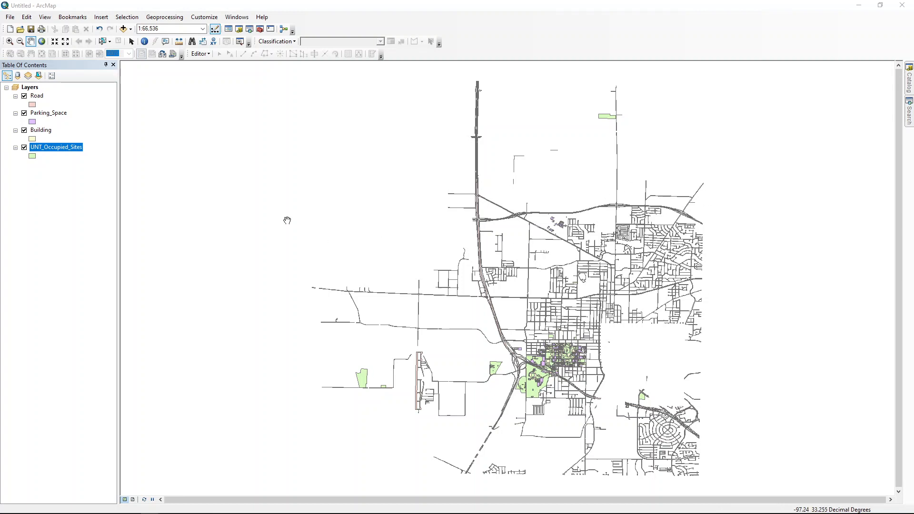
pyautogui.keyDown('ctrl'); pyautogui.click(50, 114); pyautogui.keyUp('ctrl')
pyautogui.moveTo(49, 112); pyautogui.dragTo(48, 88)
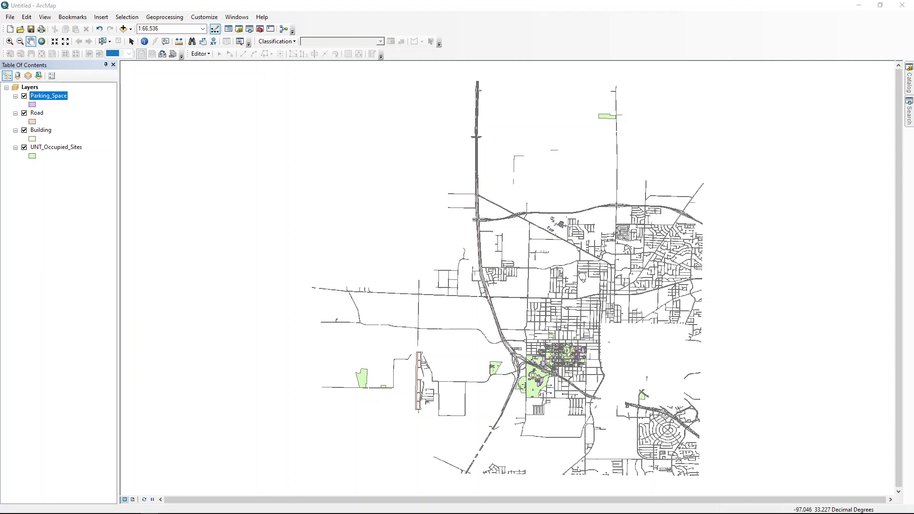
# Step: Set the fill color of the UNT_Occupied_Sites layer symbol to brown
pyautogui.click(31, 155)
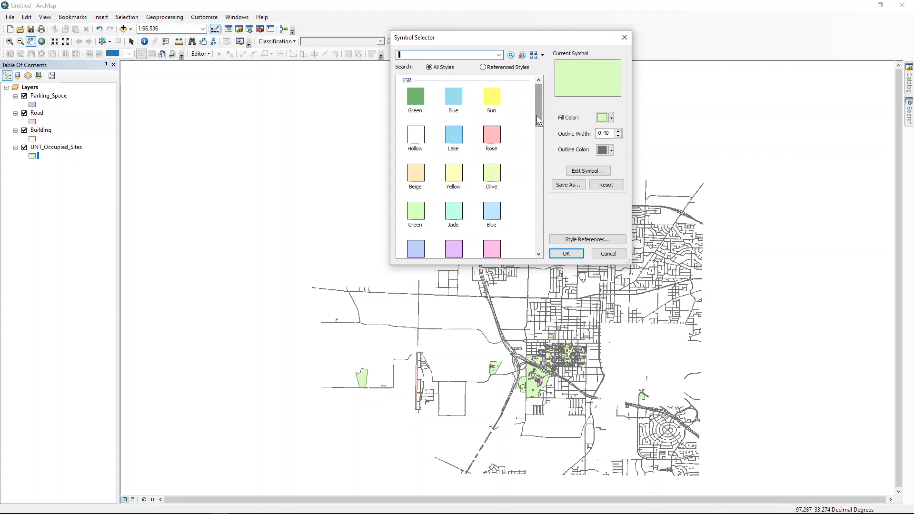
pyautogui.moveTo(536, 115); pyautogui.dragTo(541, 191)
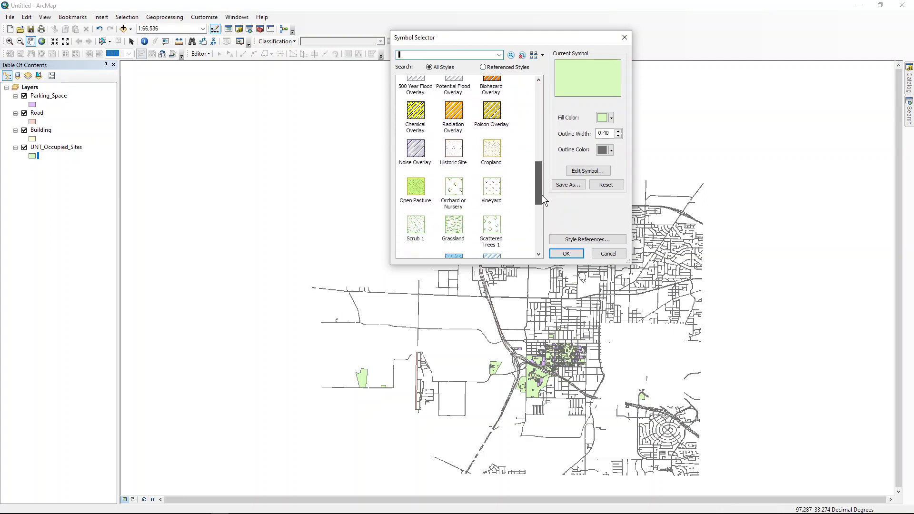
pyautogui.click(524, 55)
pyautogui.click(611, 118)
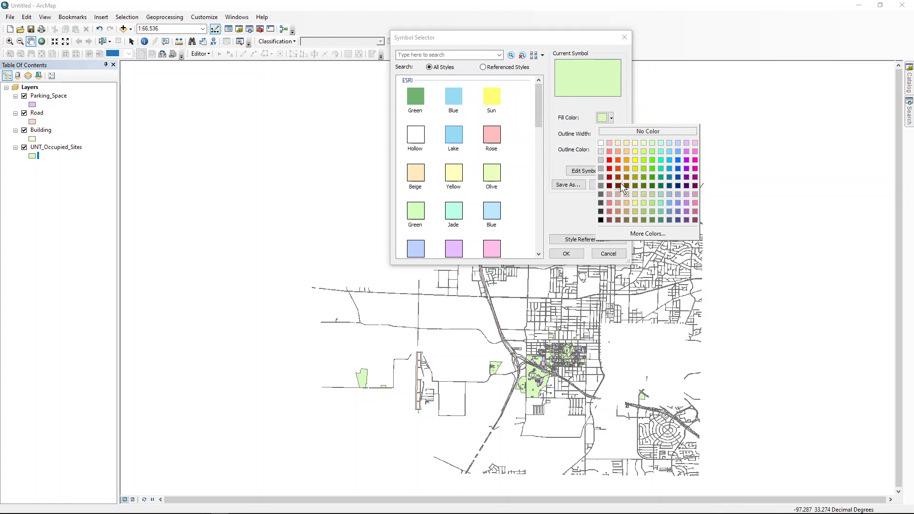
pyautogui.click(627, 220)
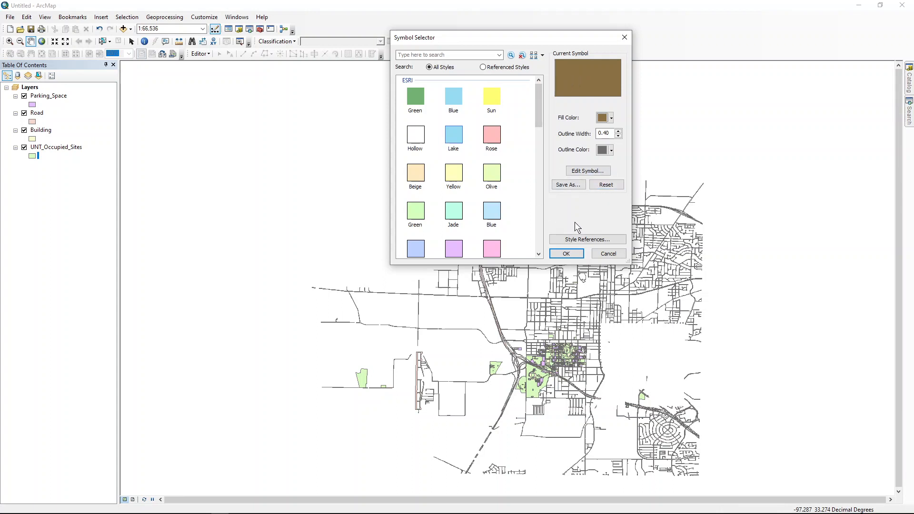
pyautogui.click(566, 254)
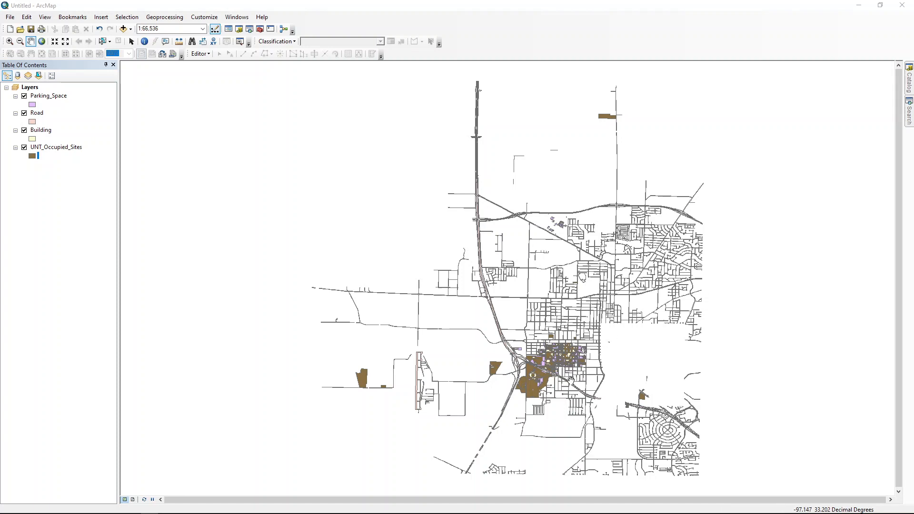
# Step: Set the fill color of the Road layer symbol to gray
pyautogui.moveTo(568, 374); pyautogui.dragTo(511, 274)
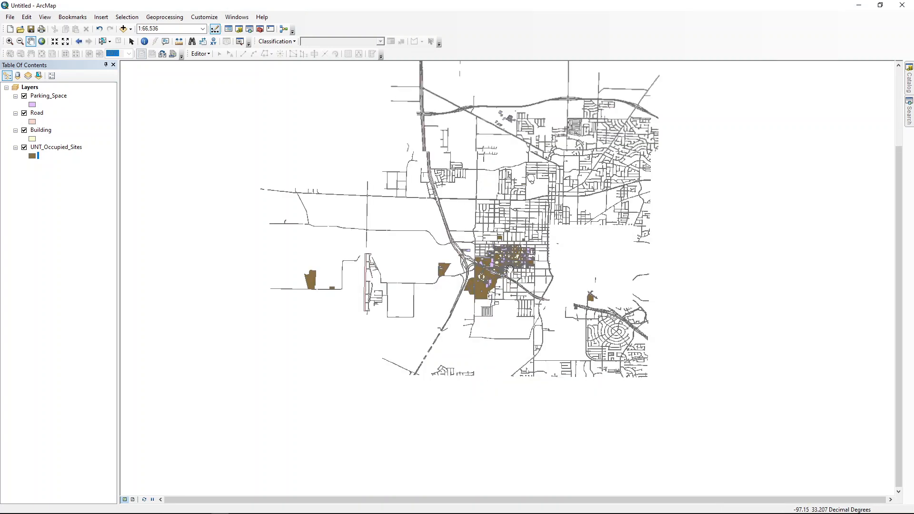
pyautogui.scroll(1, 509, 270)
pyautogui.scroll(5, 509, 269)
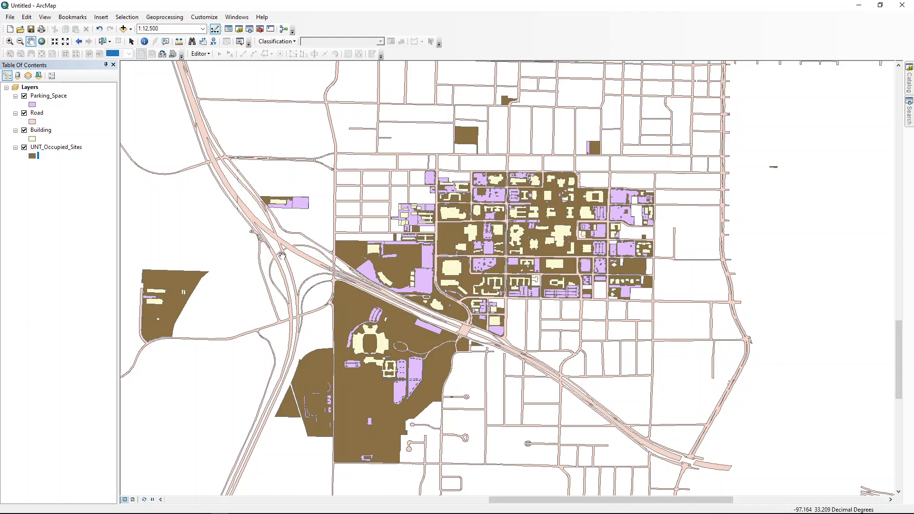
pyautogui.click(32, 121)
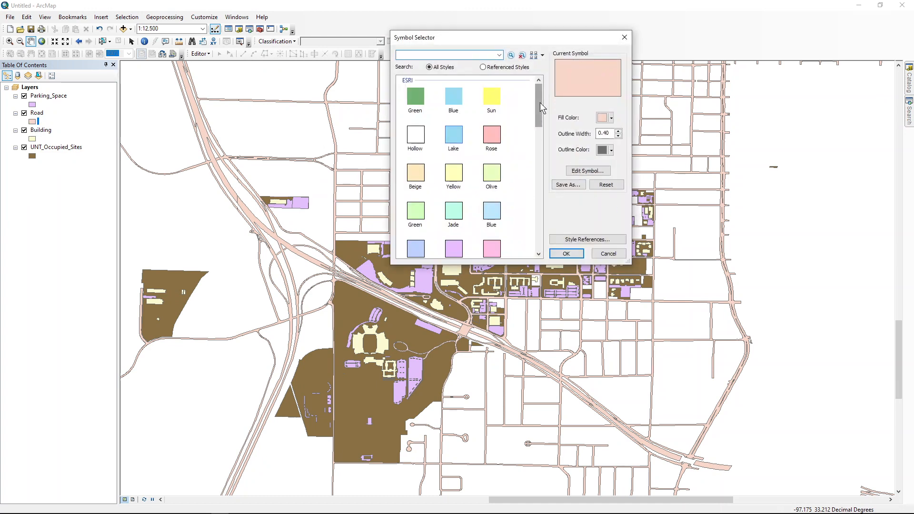
pyautogui.click(612, 118)
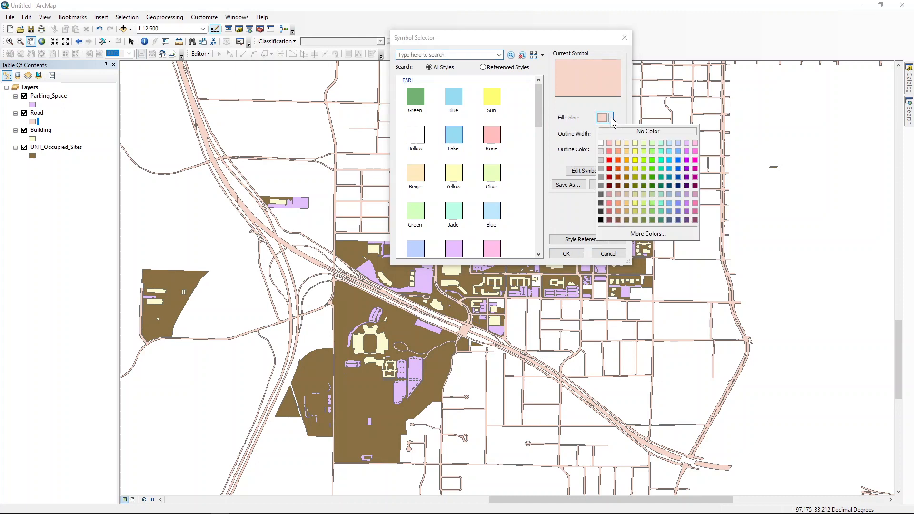
pyautogui.click(604, 182)
pyautogui.click(566, 253)
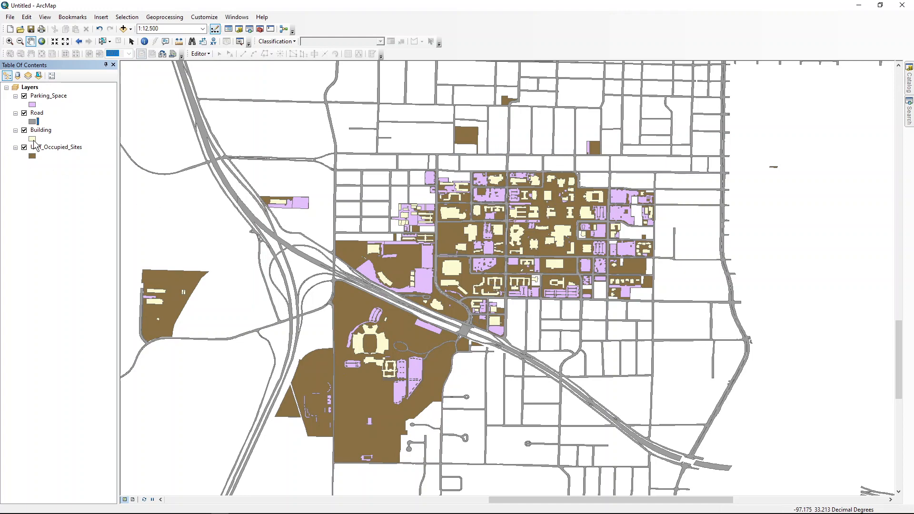
# Step: Set the fill color of the Building layer symbol to orange
pyautogui.click(34, 139)
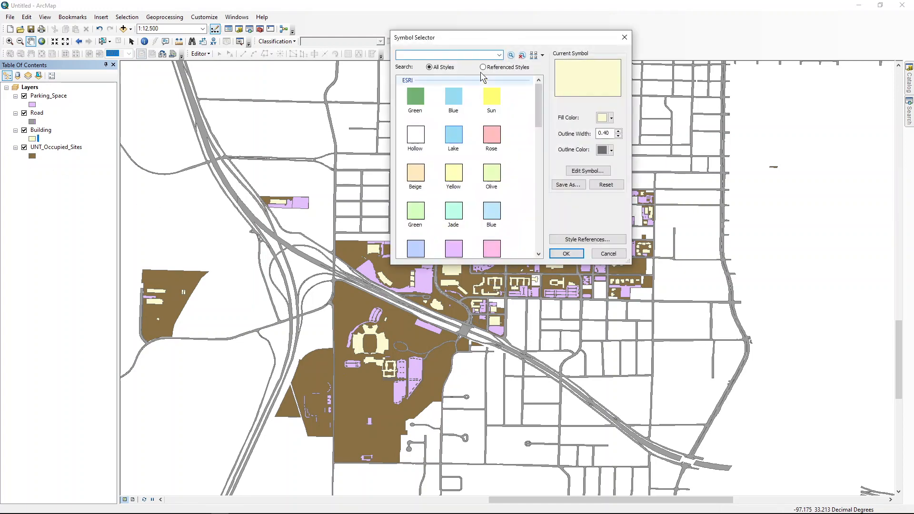
pyautogui.moveTo(475, 44); pyautogui.dragTo(607, 163)
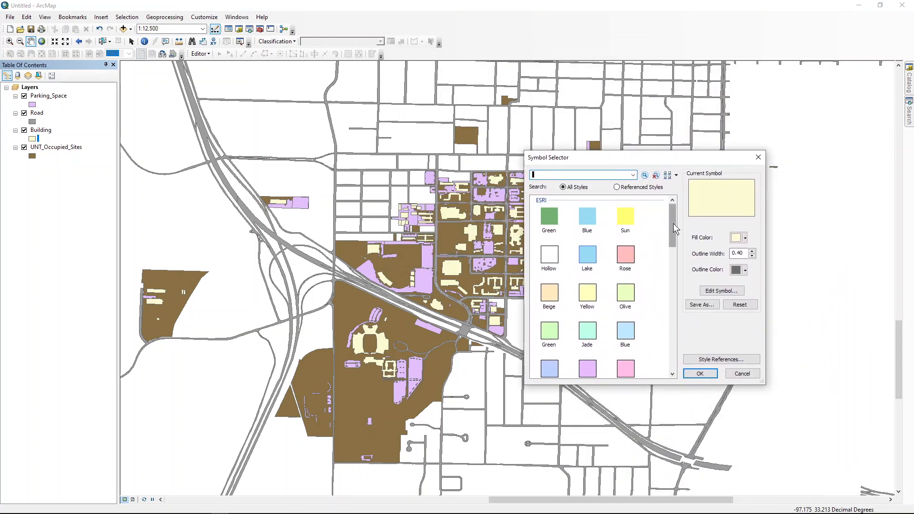
pyautogui.moveTo(673, 224)
pyautogui.mouseDown()
pyautogui.moveTo(672, 253)
pyautogui.moveTo(673, 228)
pyautogui.mouseUp()
pyautogui.click(746, 237)
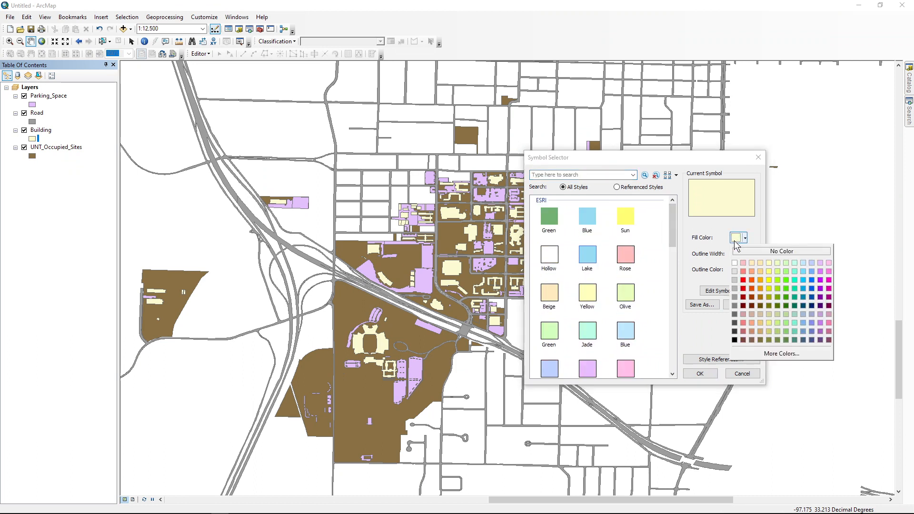
pyautogui.click(761, 289)
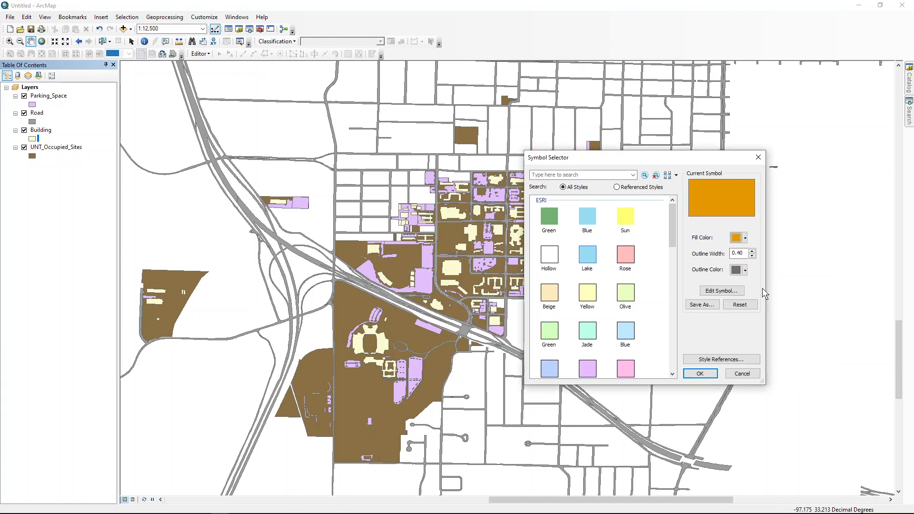
pyautogui.click(709, 376)
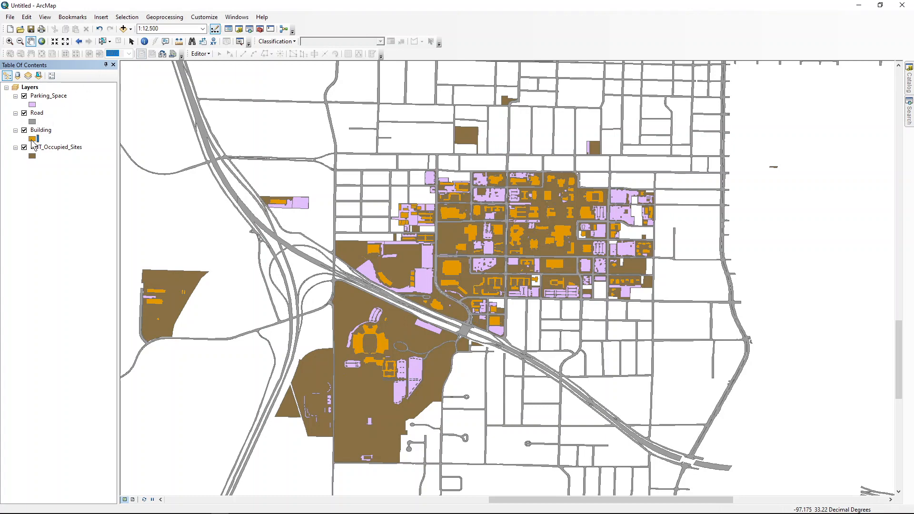
# Step: Change the fill color of the Building layer symbol to bright green
pyautogui.click(32, 139)
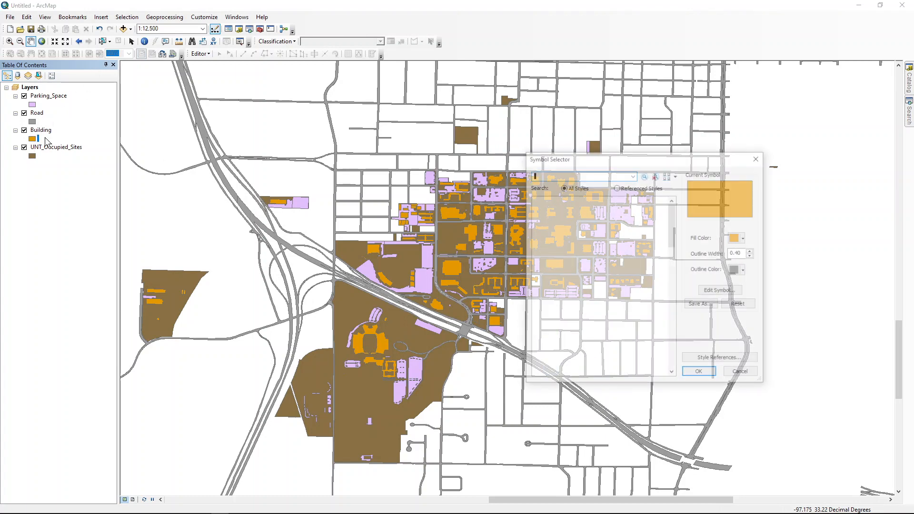
pyautogui.click(739, 238)
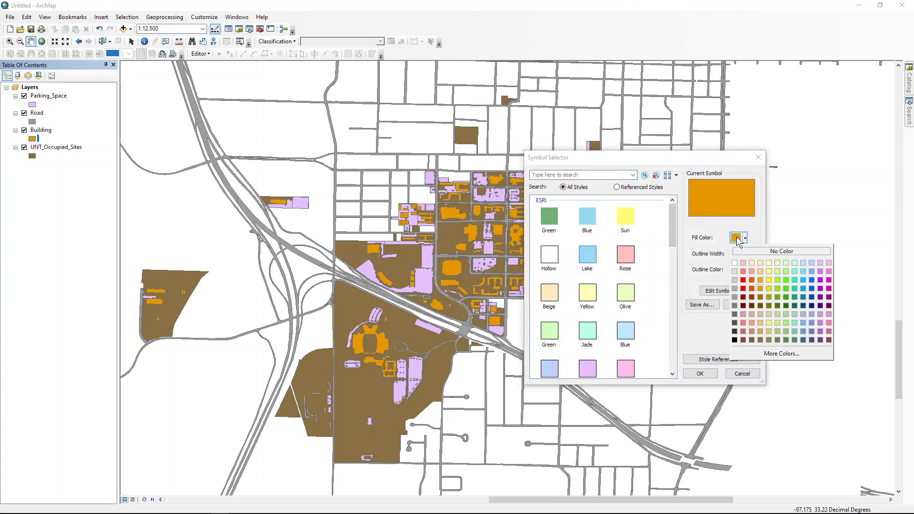
pyautogui.click(785, 281)
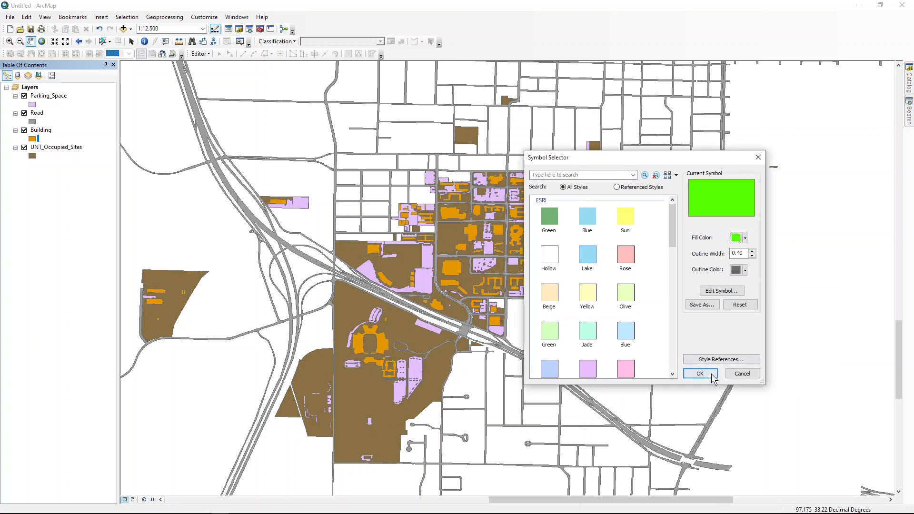
pyautogui.click(701, 374)
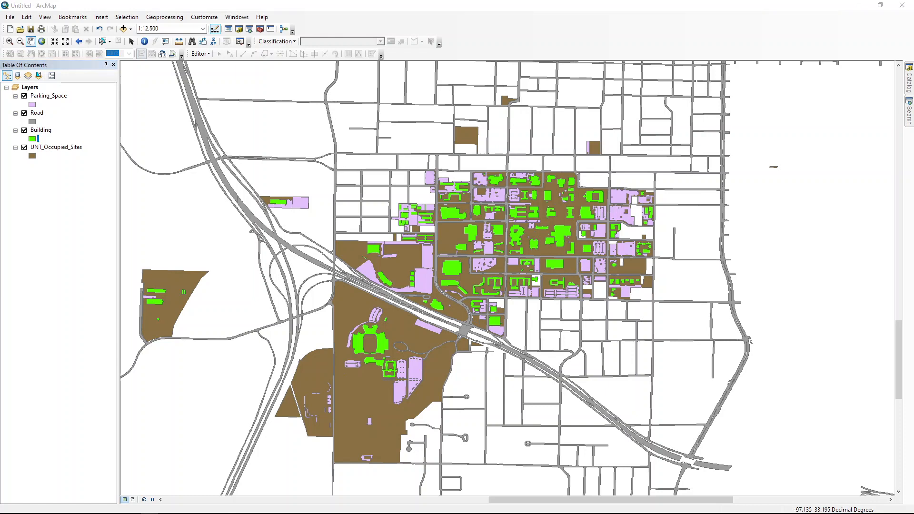
# Step: Open the attribute table of the Parking_Space layer and sort its records by the TYPE field in ascending order
pyautogui.click(41, 96)
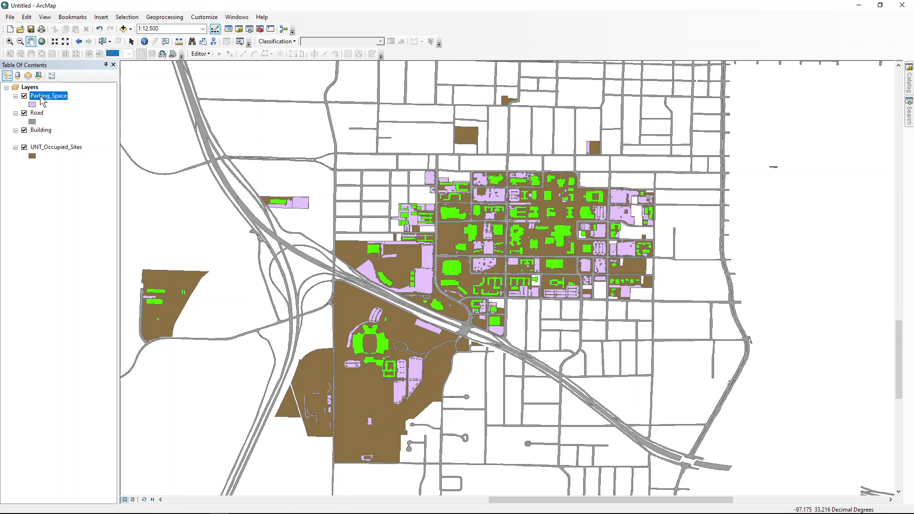
pyautogui.rightClick(41, 96)
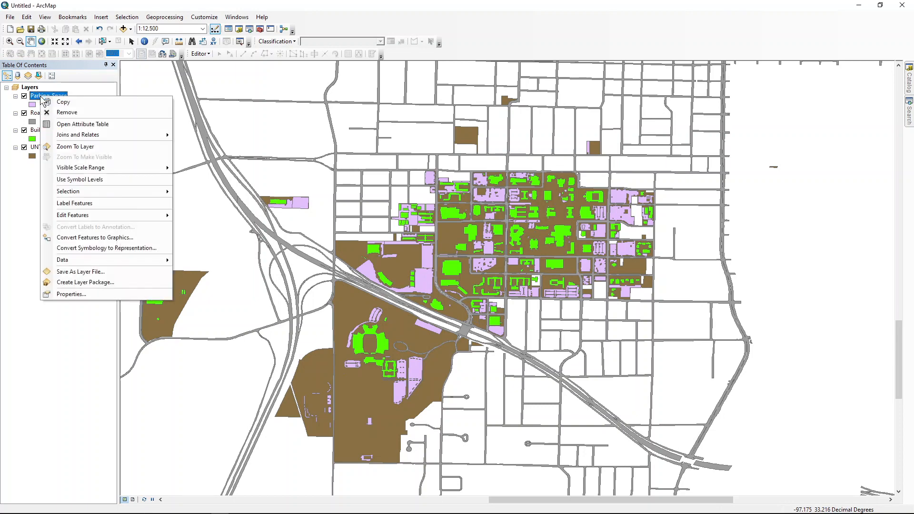
pyautogui.click(112, 125)
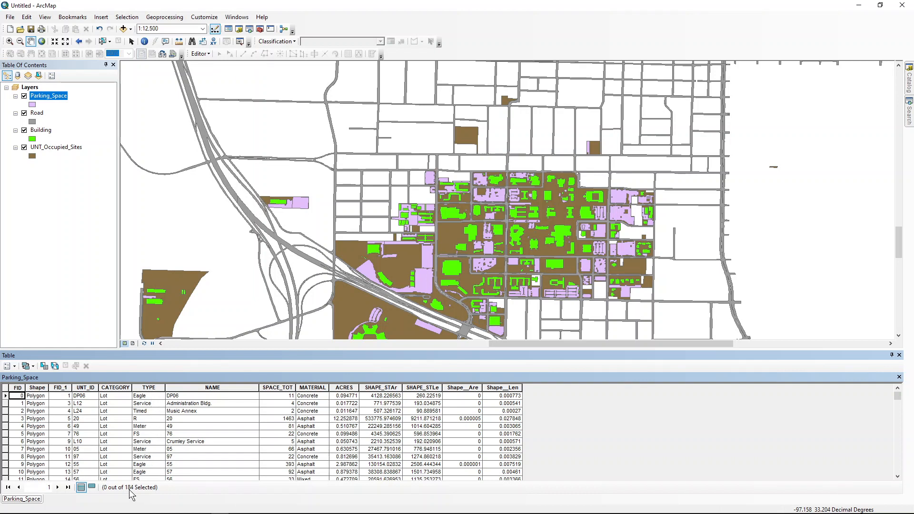
pyautogui.click(144, 387)
pyautogui.rightClick(144, 387)
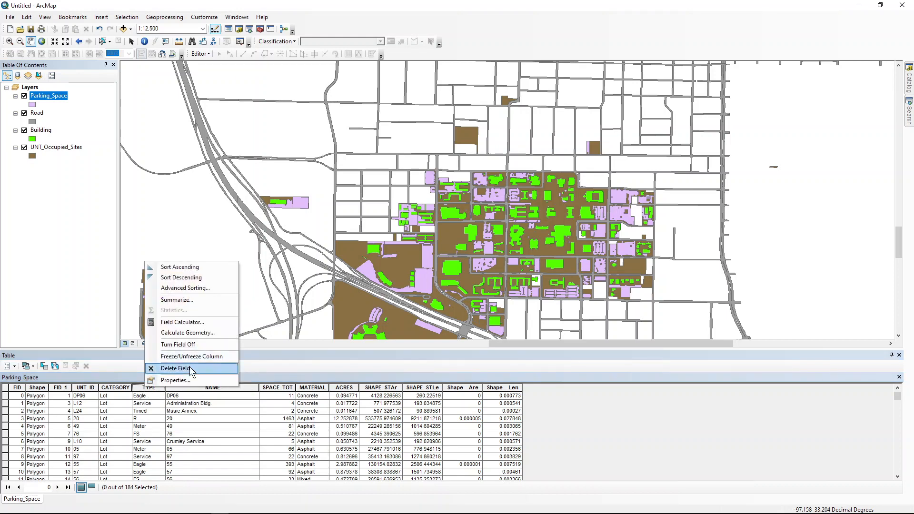
pyautogui.click(186, 269)
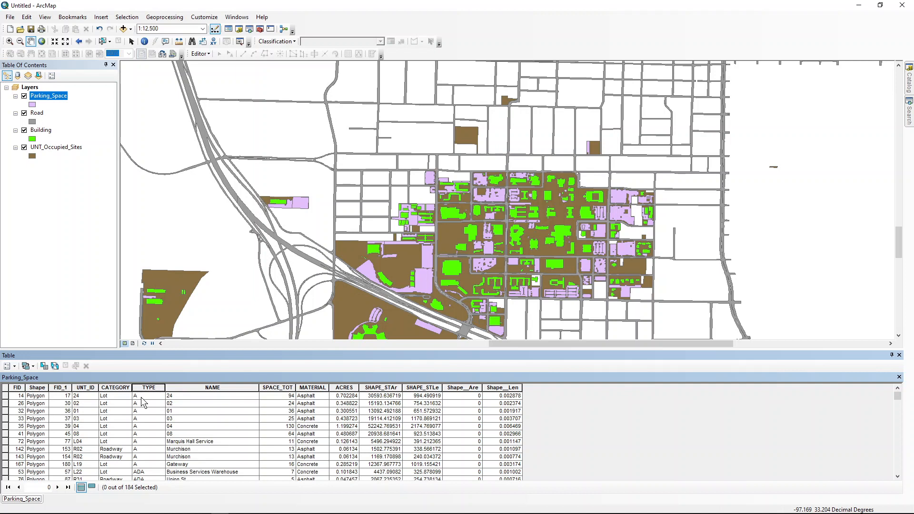
# Step: Look through the sorted TYPE values of the Parking_Space records down to the last one, and close the table
pyautogui.scroll(-2, 141, 397)
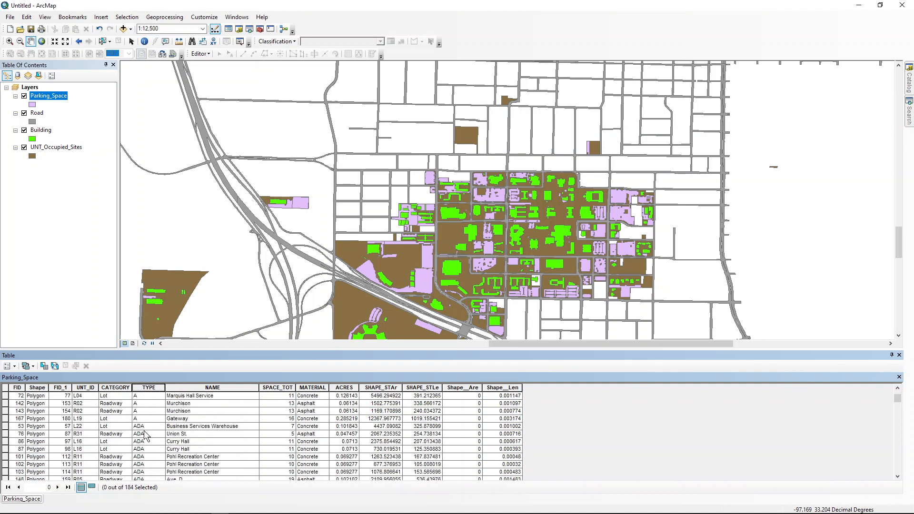
pyautogui.scroll(-4, 145, 438)
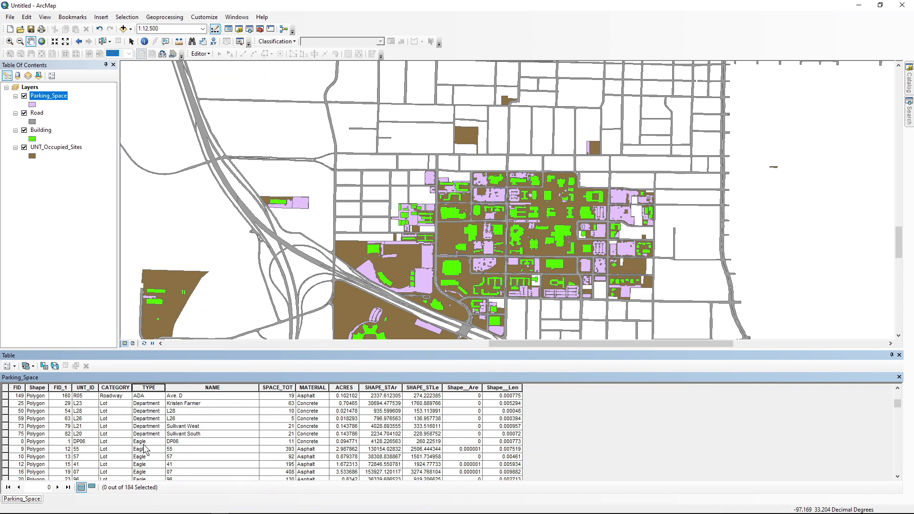
pyautogui.scroll(-8, 145, 445)
pyautogui.scroll(-8, 145, 450)
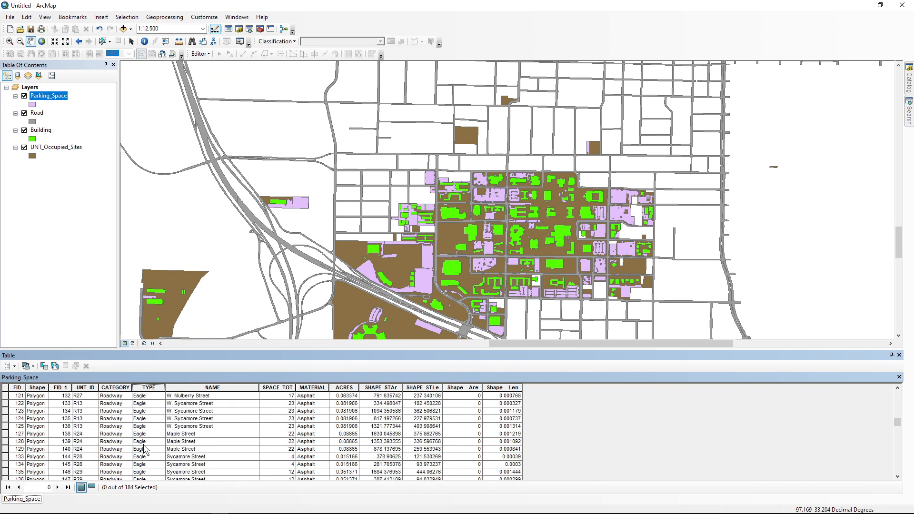
pyautogui.scroll(-8, 146, 450)
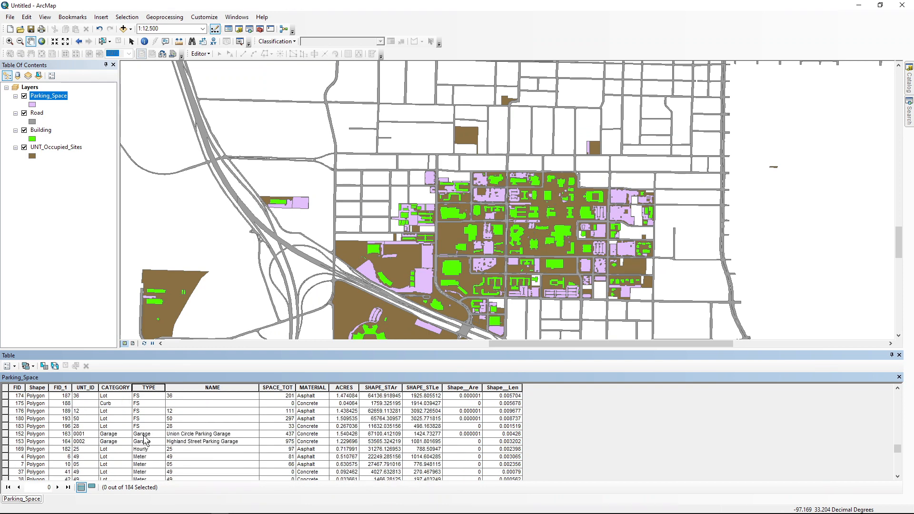
pyautogui.scroll(-5, 145, 459)
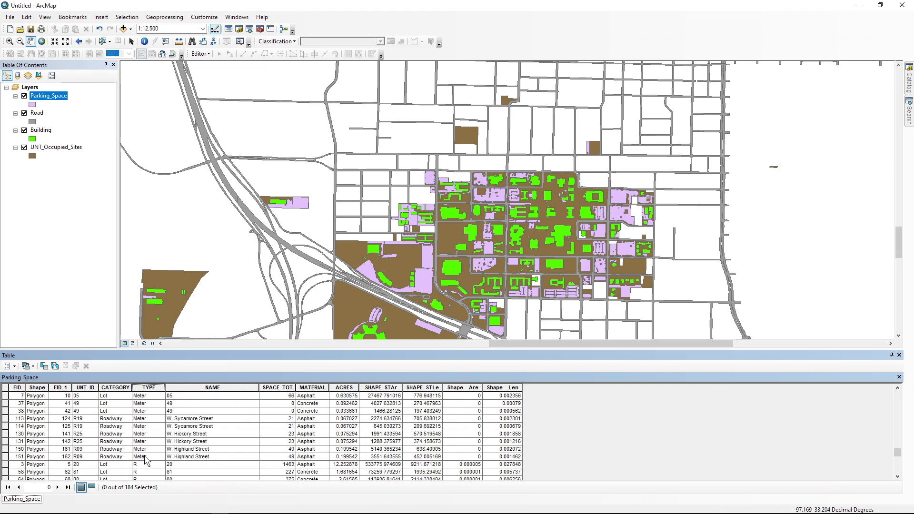
pyautogui.scroll(-5, 143, 466)
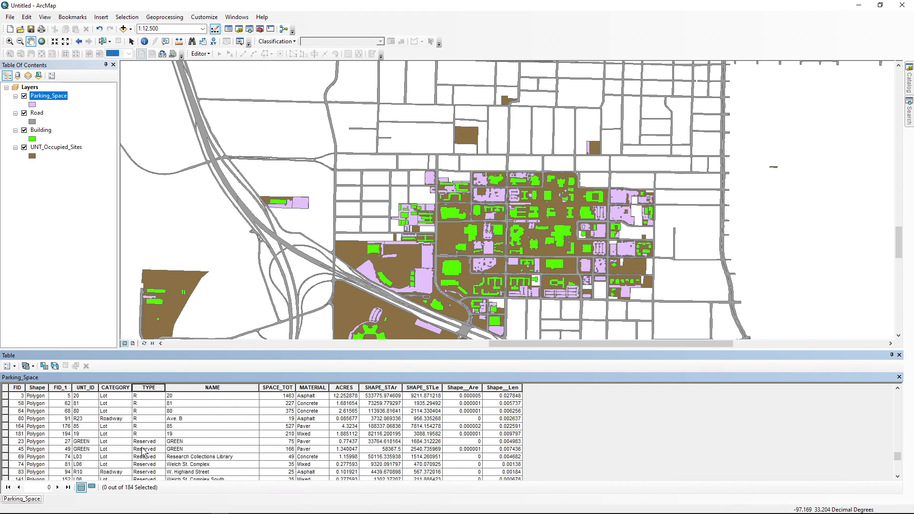
pyautogui.scroll(-5, 143, 445)
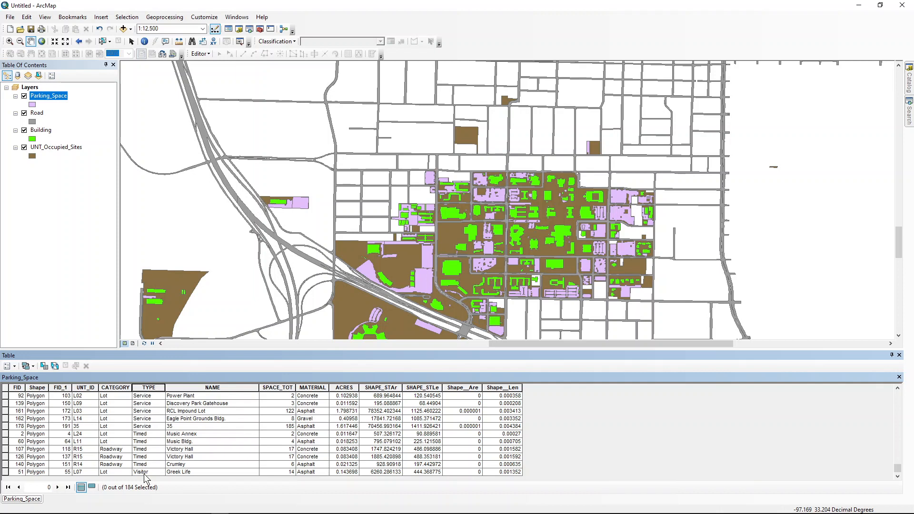
pyautogui.moveTo(147, 513)
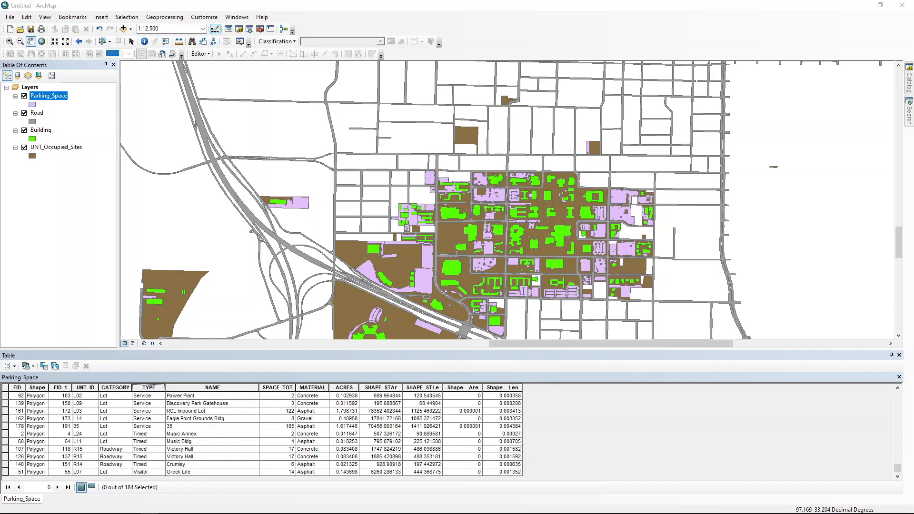
pyautogui.click(900, 355)
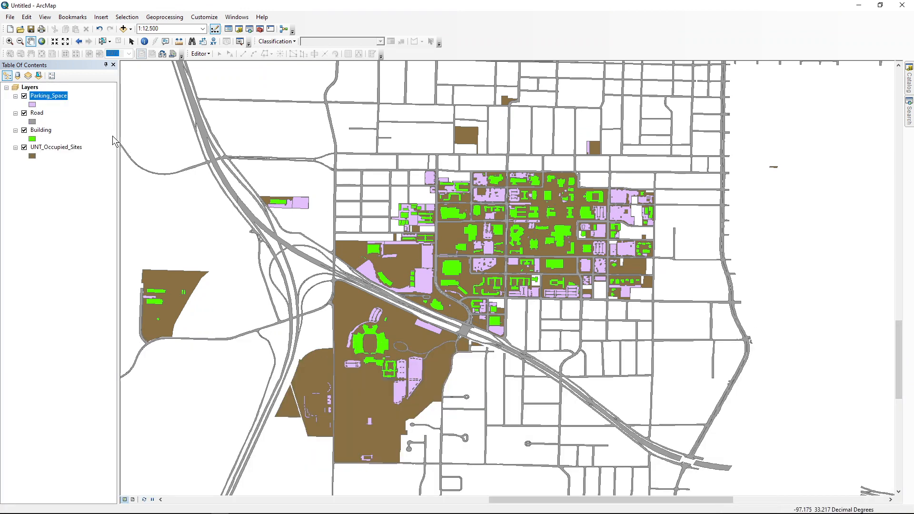
# Step: Symbolize the Parking_Space layer by unique values of the TYPE field, adding all values, and review the listed parking types
pyautogui.rightClick(53, 98)
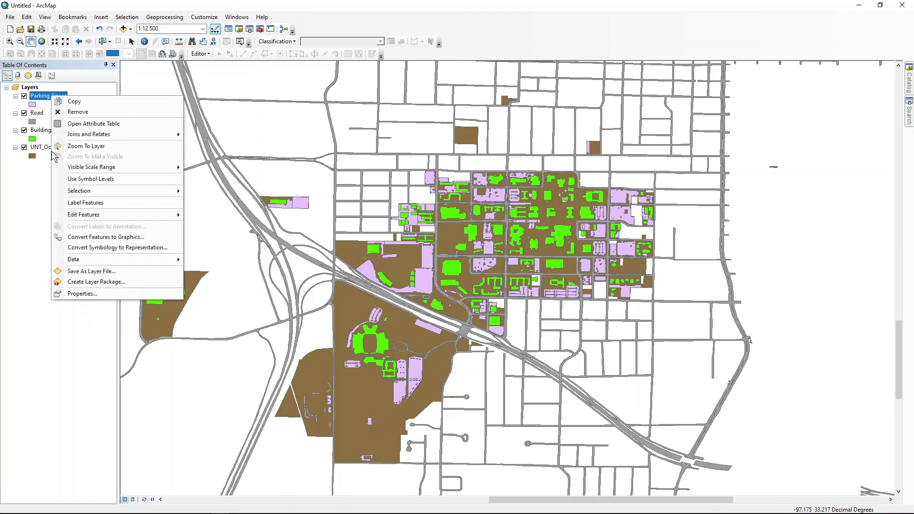
pyautogui.click(46, 140)
pyautogui.doubleClick(46, 97)
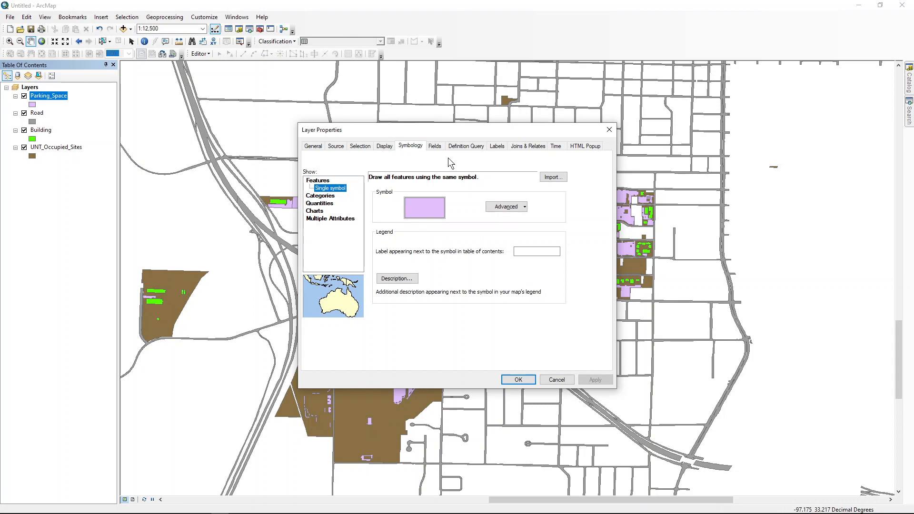
pyautogui.click(412, 149)
pyautogui.click(328, 195)
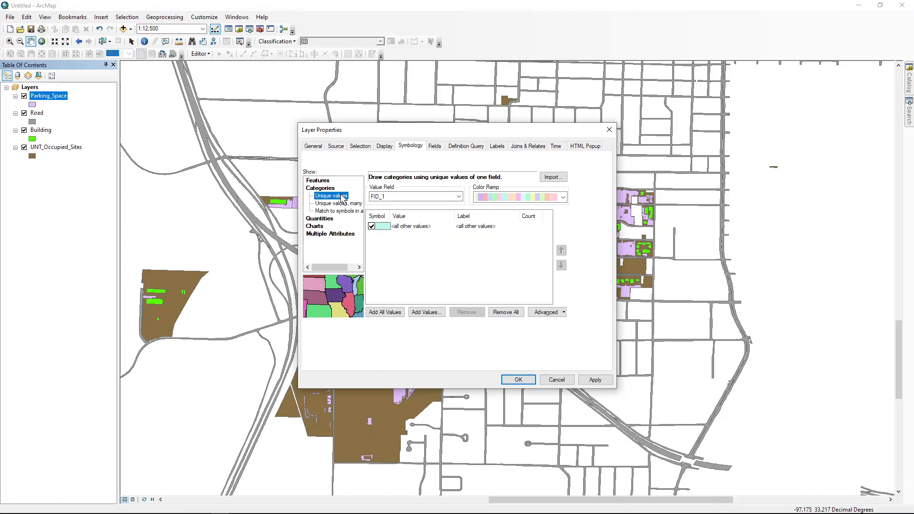
pyautogui.click(399, 197)
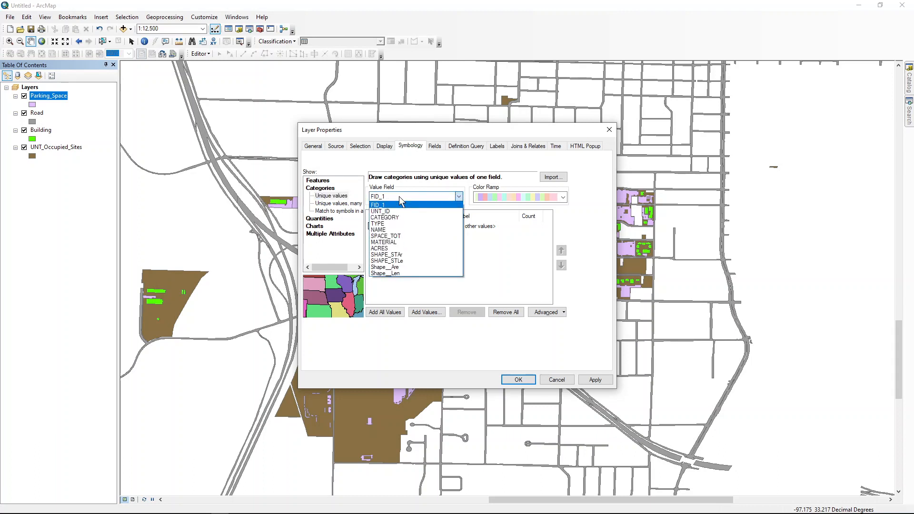
pyautogui.click(400, 224)
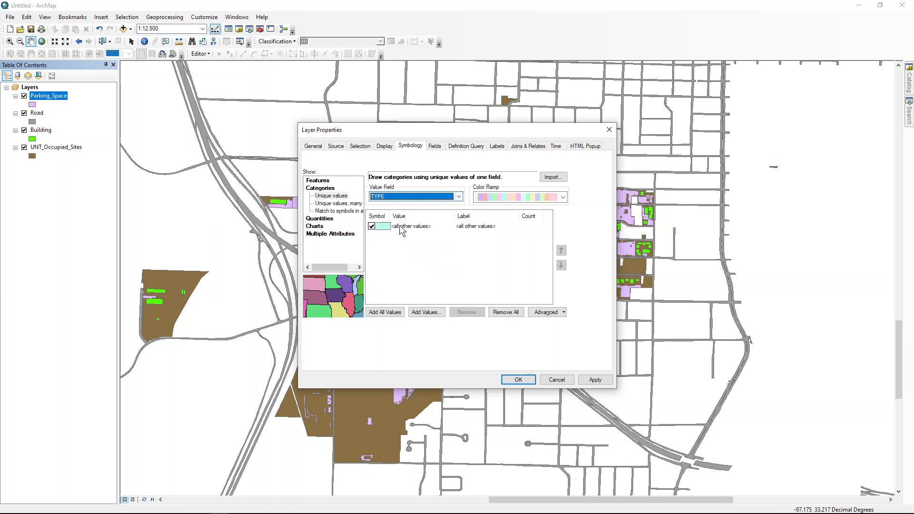
pyautogui.click(381, 312)
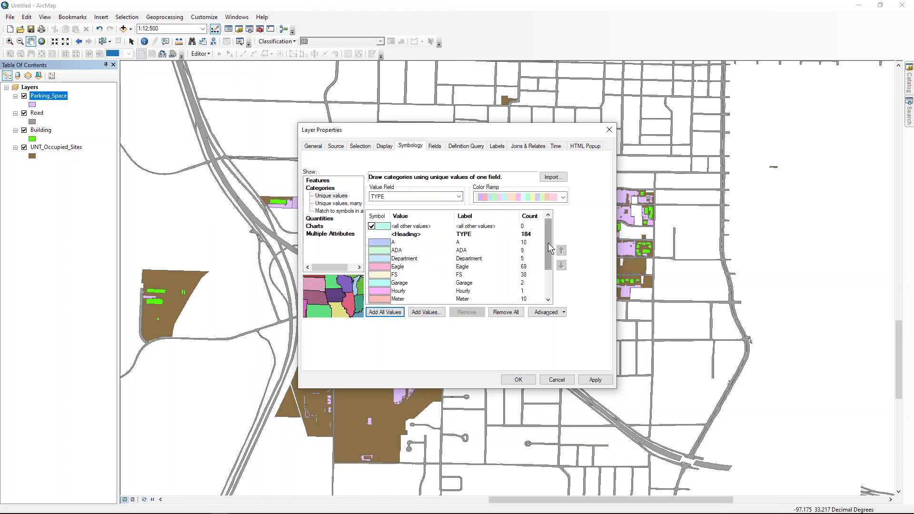
pyautogui.moveTo(547, 243); pyautogui.dragTo(550, 279)
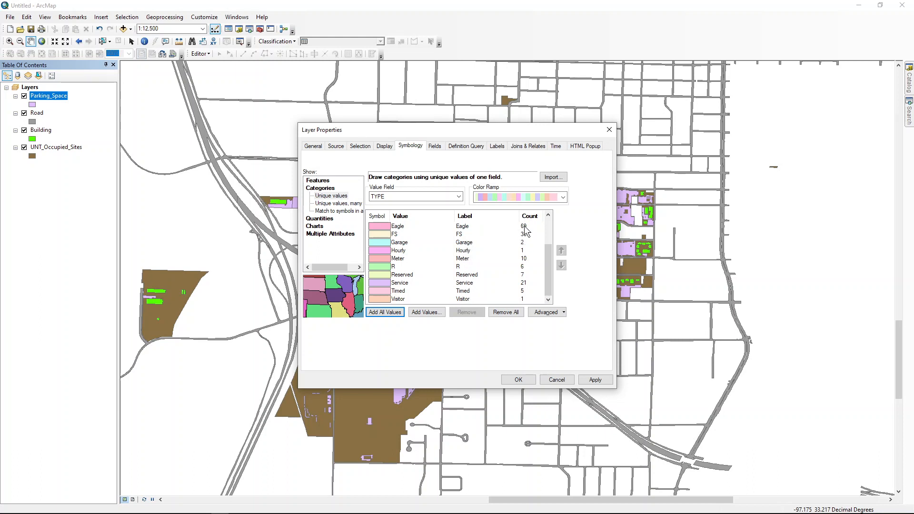
pyautogui.moveTo(548, 257); pyautogui.dragTo(547, 226)
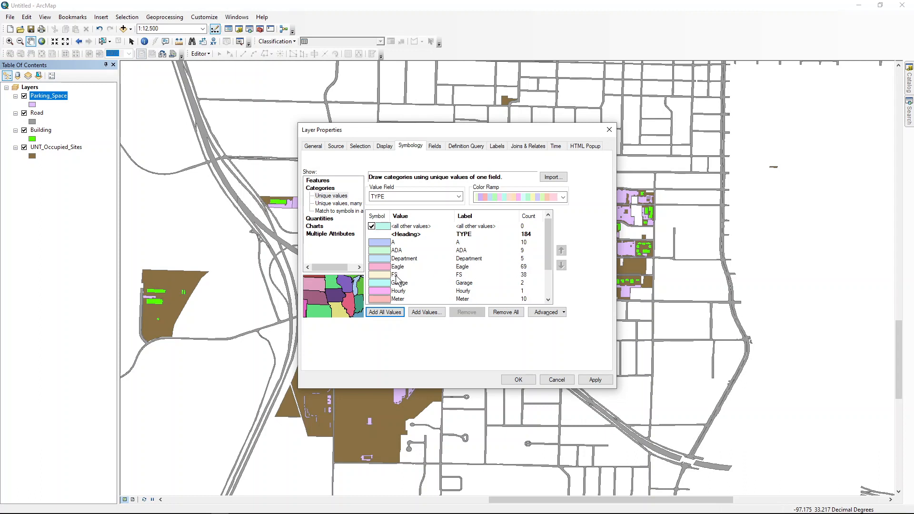
pyautogui.moveTo(549, 252); pyautogui.dragTo(546, 284)
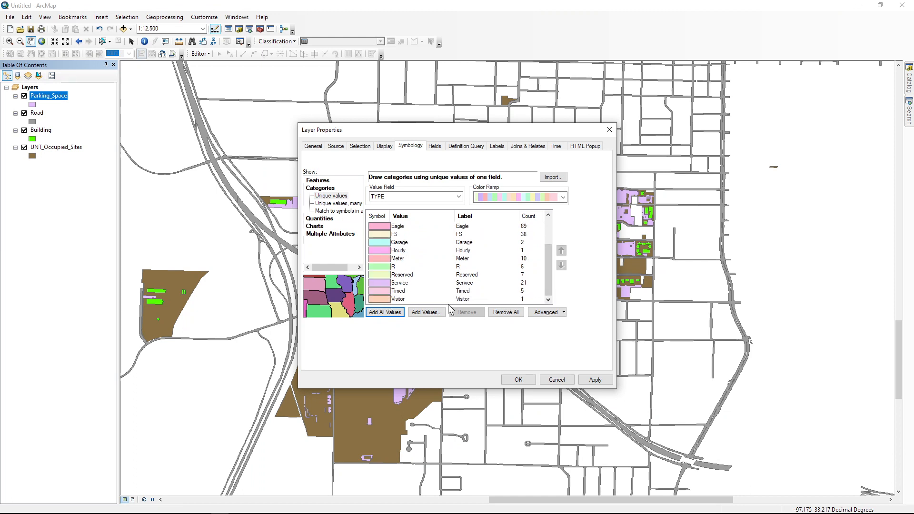
pyautogui.moveTo(545, 286); pyautogui.dragTo(553, 218)
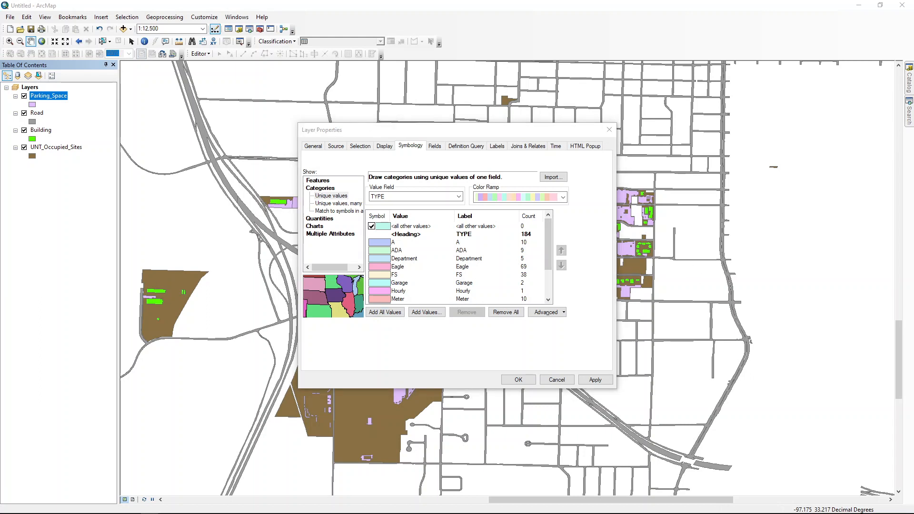
# Step: Try a light-orange-to-red gradient color ramp on the parking type symbols
pyautogui.click(563, 196)
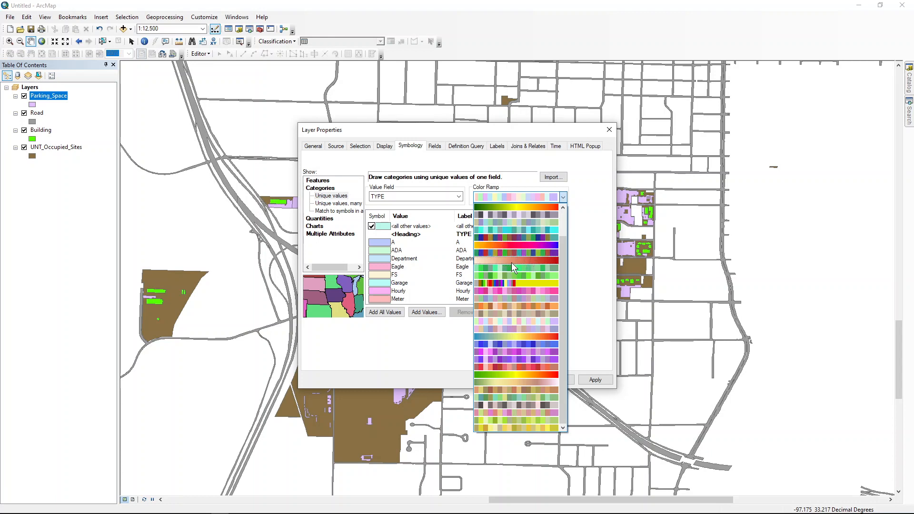
pyautogui.click(550, 265)
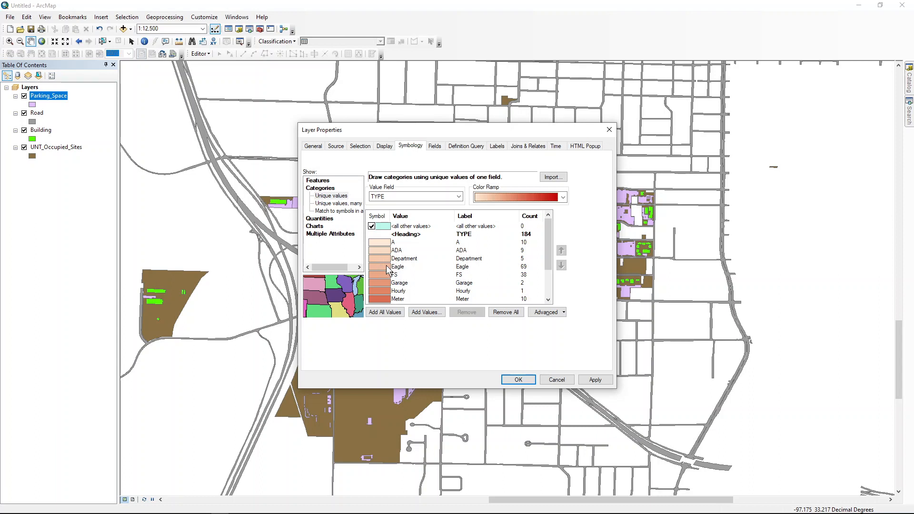
pyautogui.moveTo(462, 132); pyautogui.dragTo(688, 119)
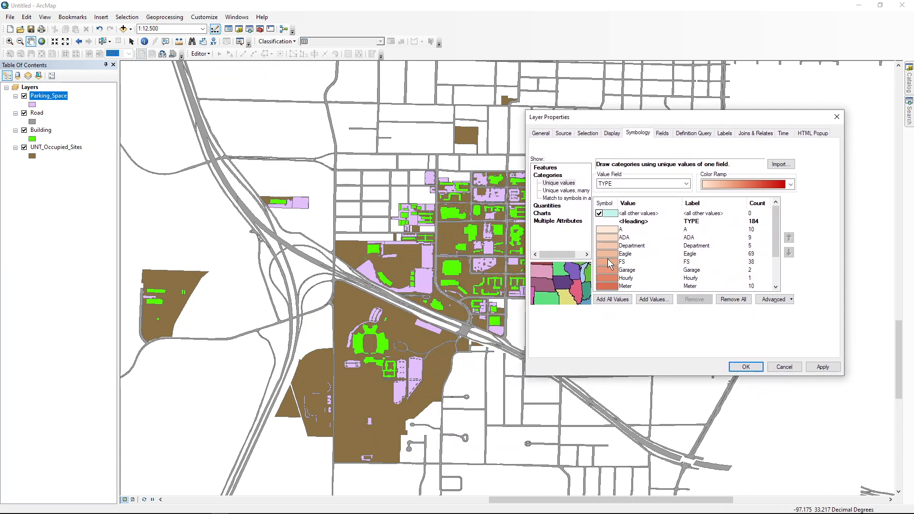
# Step: Apply a dark multicolored ramp to the parking types and turn off the <all other values> symbol
pyautogui.click(790, 186)
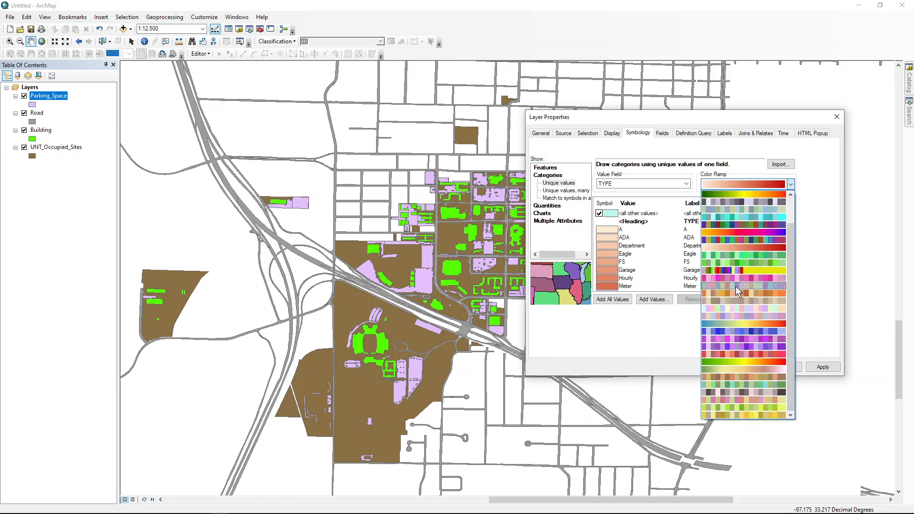
pyautogui.moveTo(787, 355); pyautogui.dragTo(796, 222)
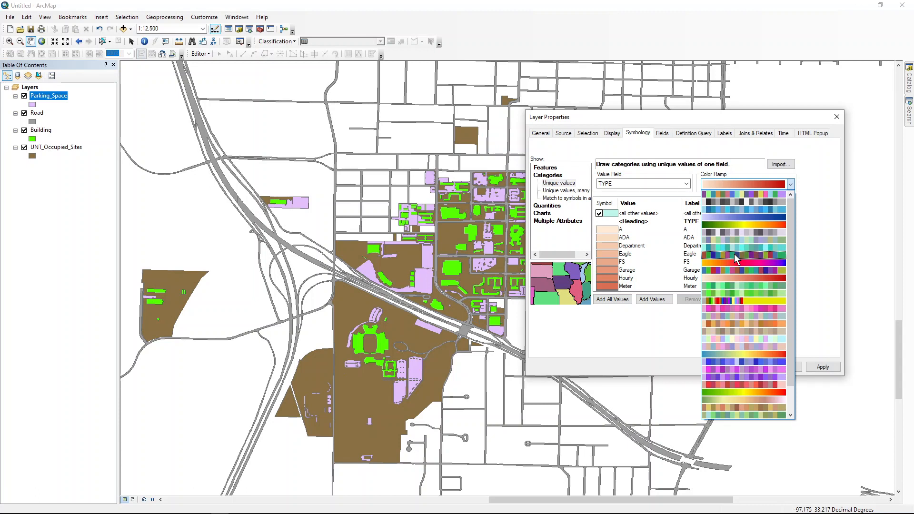
pyautogui.click(734, 255)
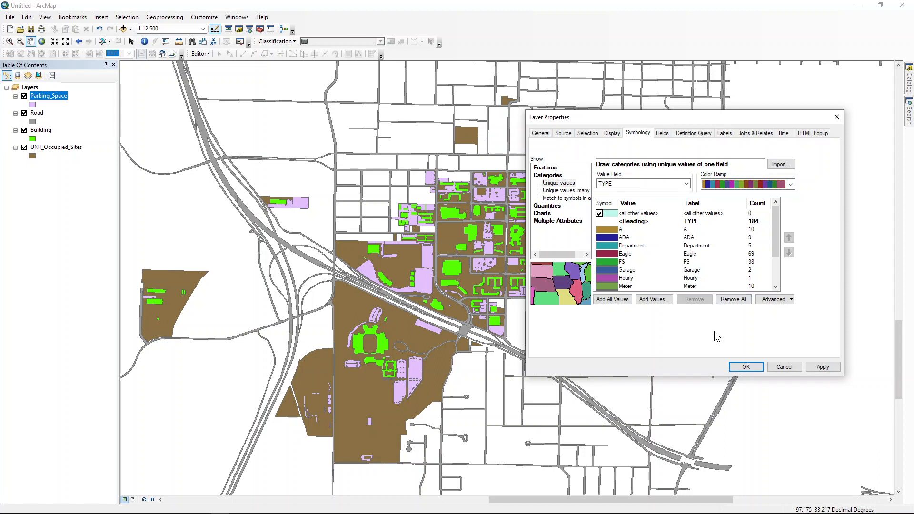
pyautogui.click(599, 213)
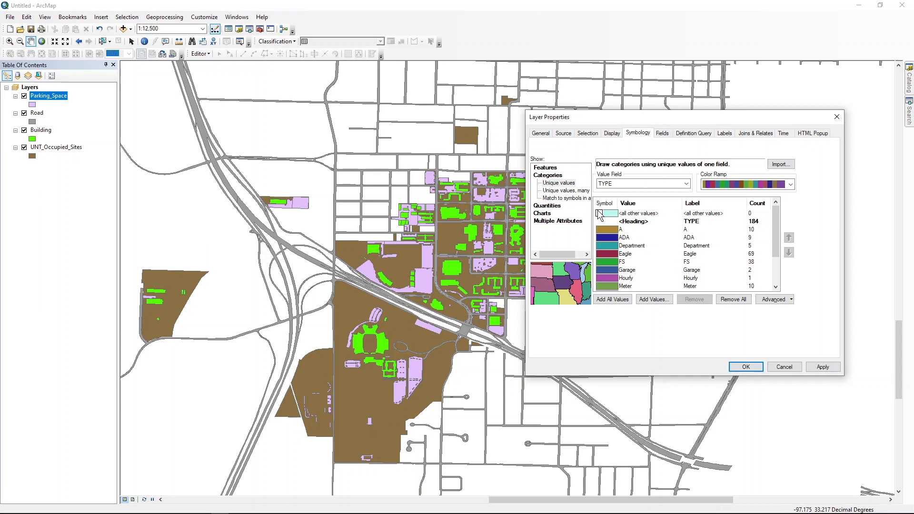
# Step: Set the outline color of all parking type symbols to No Color and apply the new symbology to the Parking_Space layer
pyautogui.moveTo(653, 118); pyautogui.dragTo(474, 105)
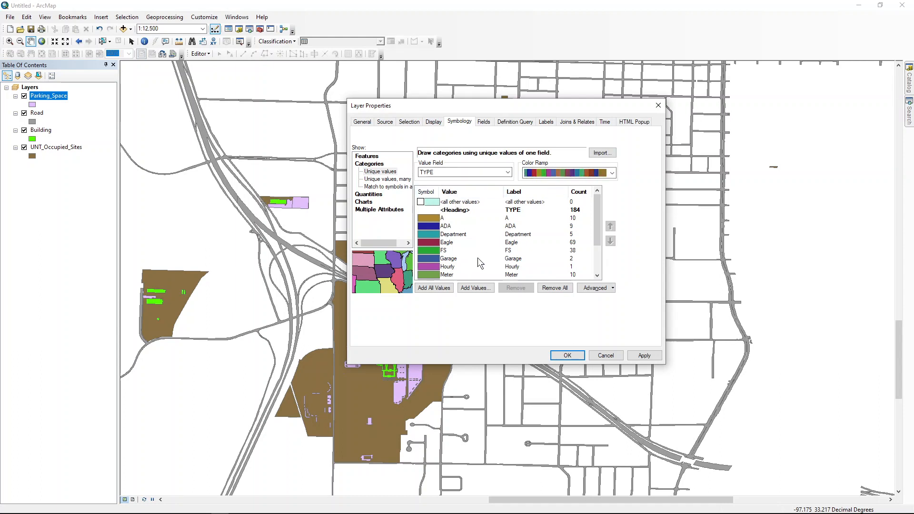
pyautogui.scroll(-1, 487, 241)
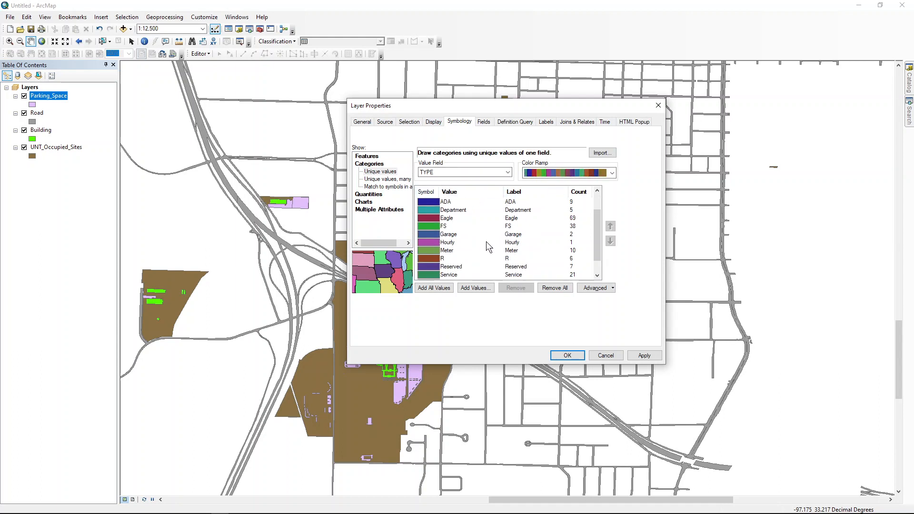
pyautogui.scroll(-1, 486, 241)
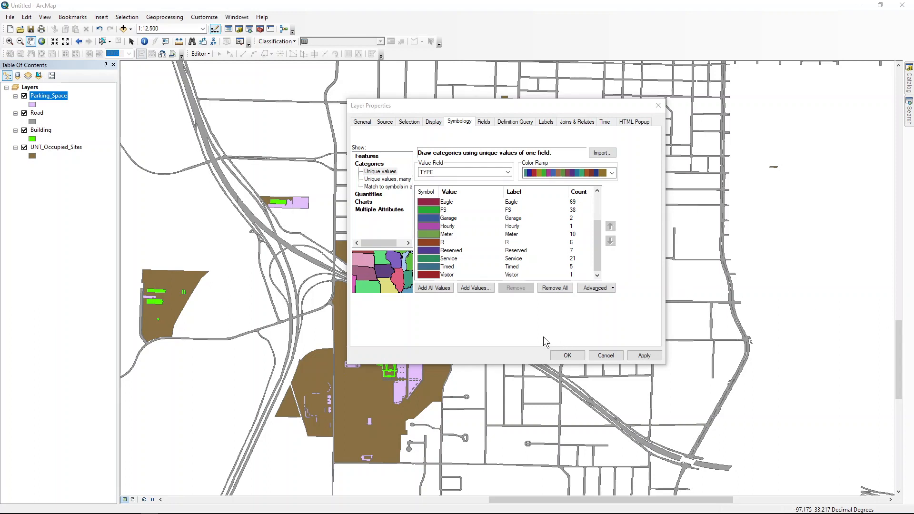
pyautogui.rightClick(427, 190)
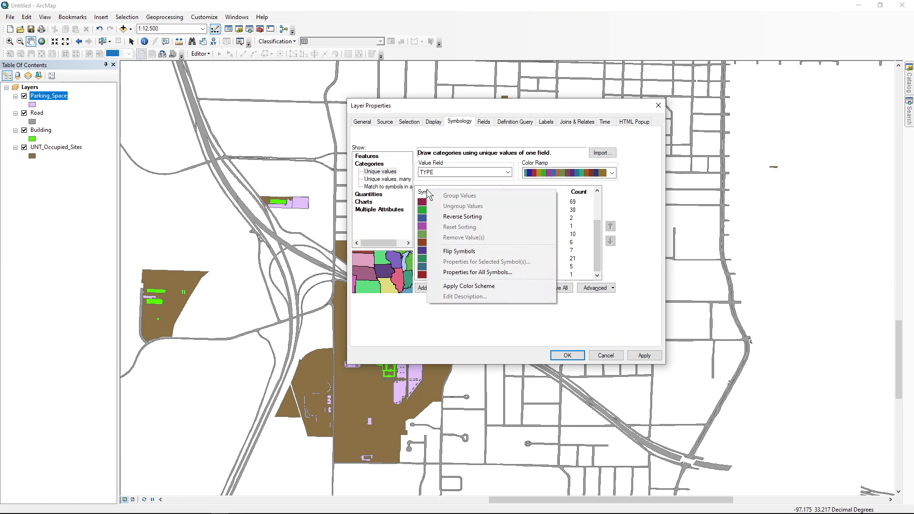
pyautogui.click(482, 273)
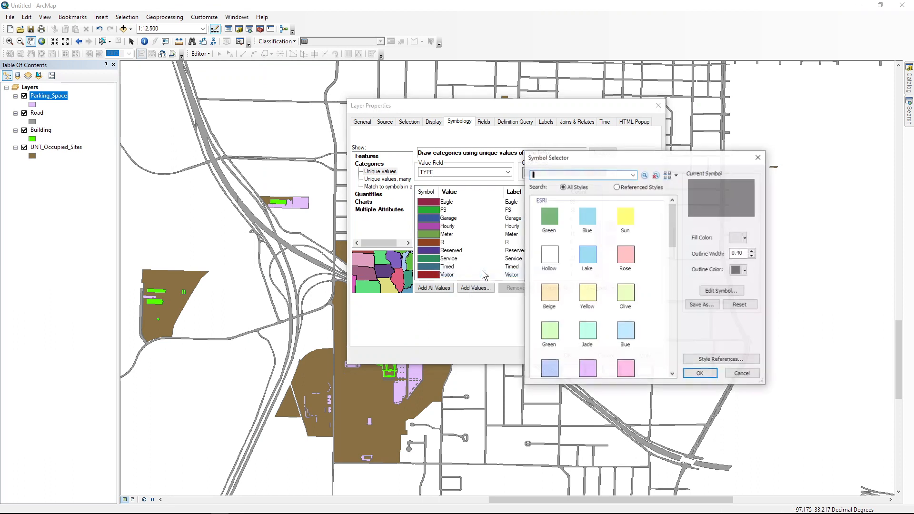
pyautogui.click(745, 270)
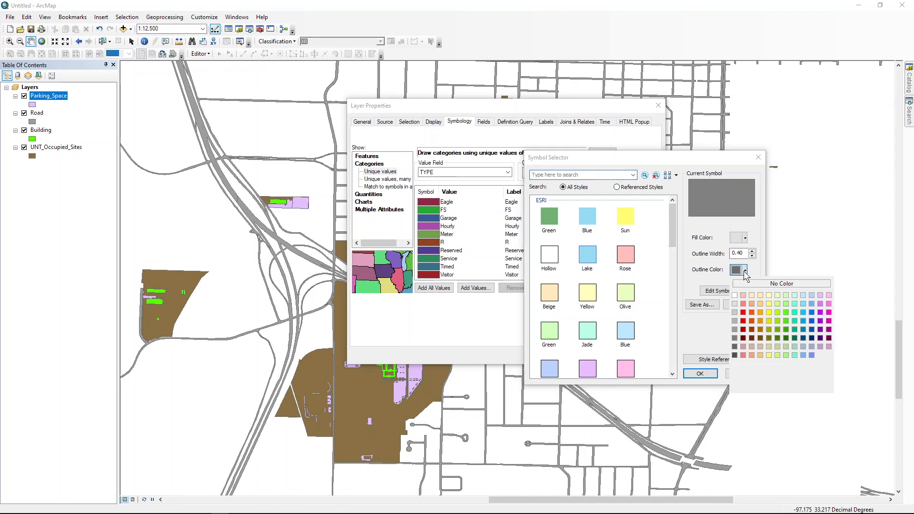
pyautogui.click(747, 284)
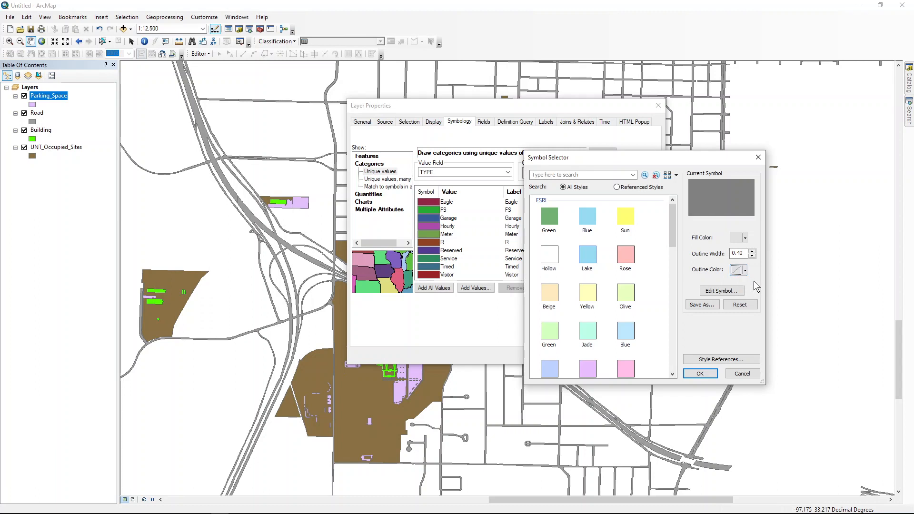
pyautogui.click(703, 374)
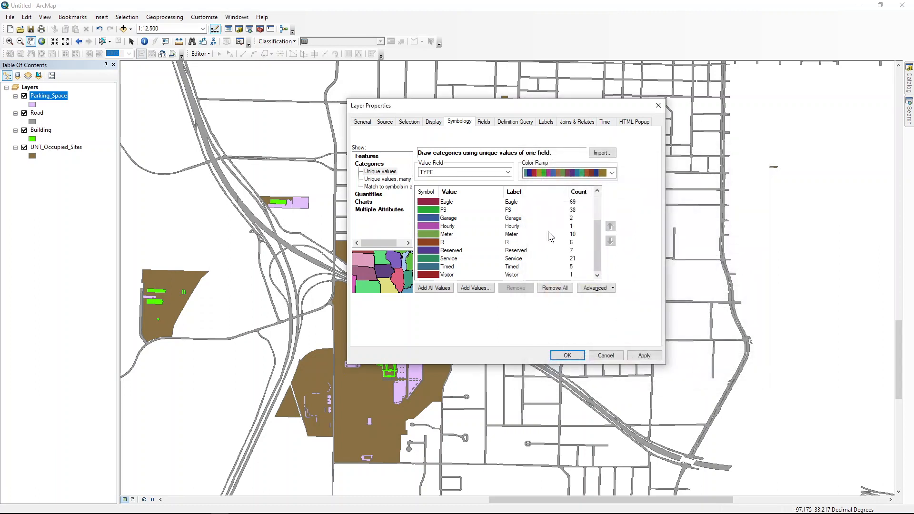
pyautogui.click(567, 355)
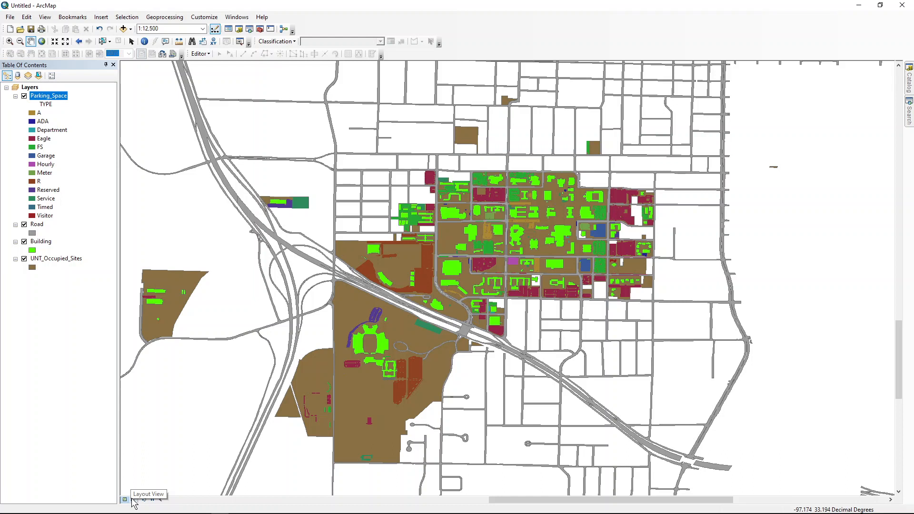
# Step: Switch the map to Layout View and shift the map frame slightly upward on the portrait page
pyautogui.click(45, 18)
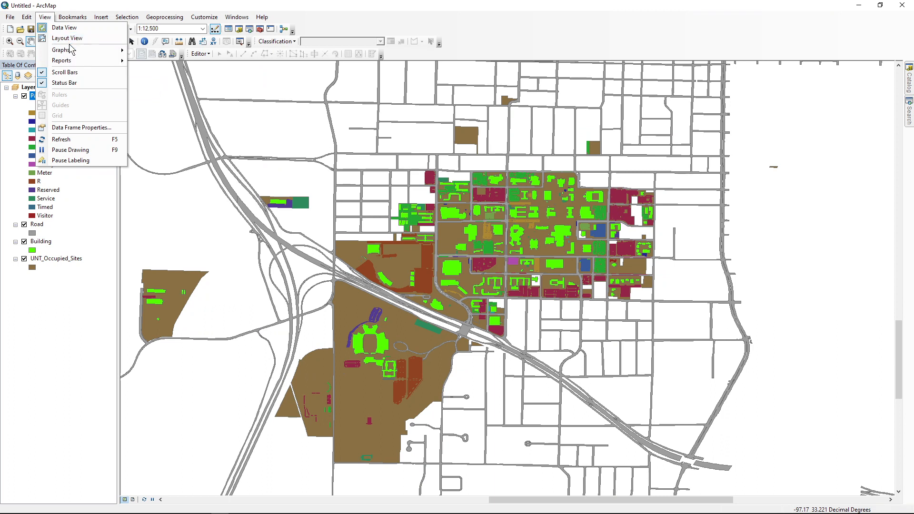
pyautogui.click(326, 9)
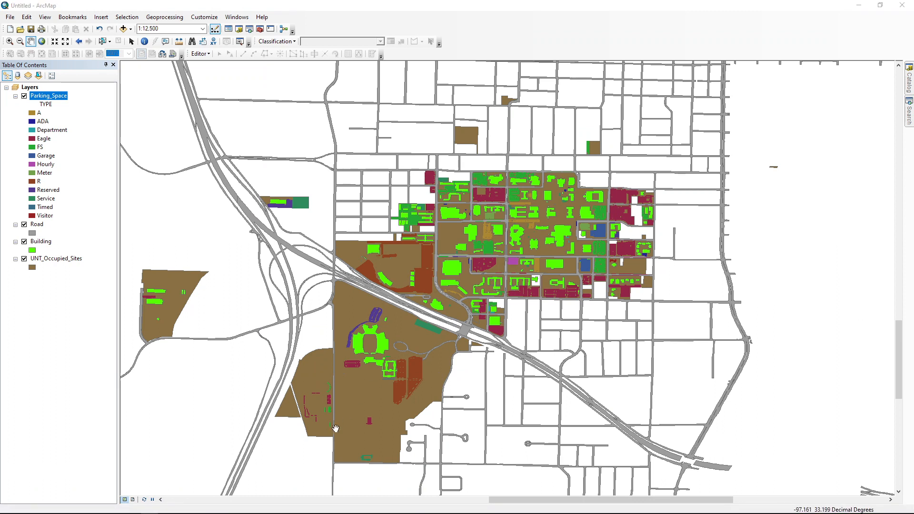
pyautogui.click(133, 500)
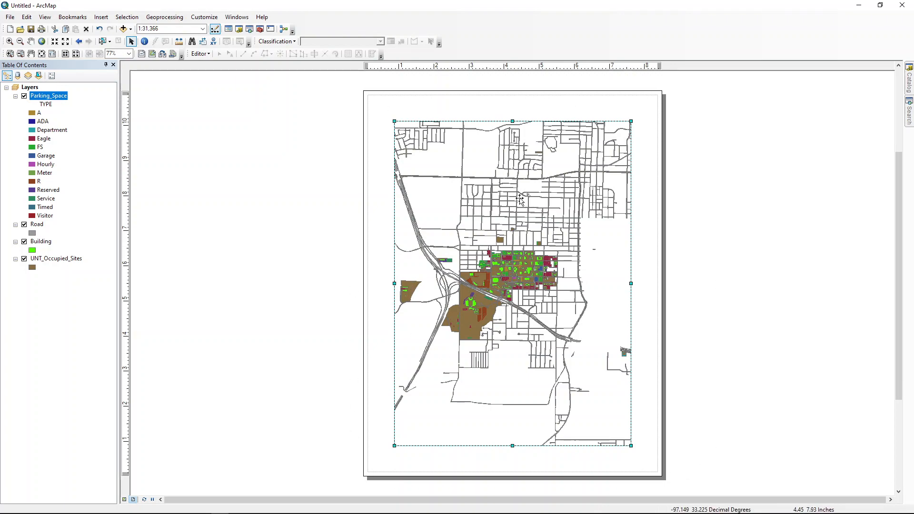
pyautogui.moveTo(521, 200)
pyautogui.mouseDown()
pyautogui.moveTo(456, 191)
pyautogui.moveTo(504, 203)
pyautogui.mouseUp()
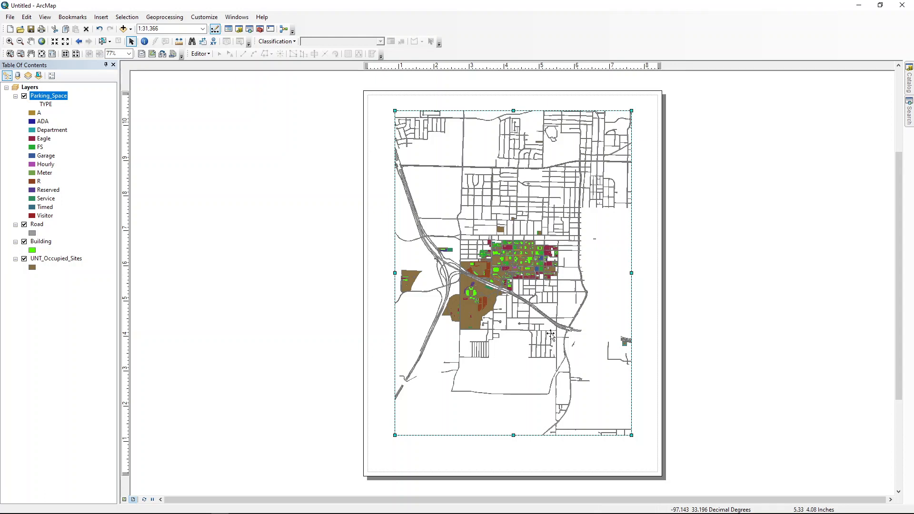
# Step: Set the paper orientation to Landscape and move the map frame toward the middle of the page
pyautogui.click(11, 18)
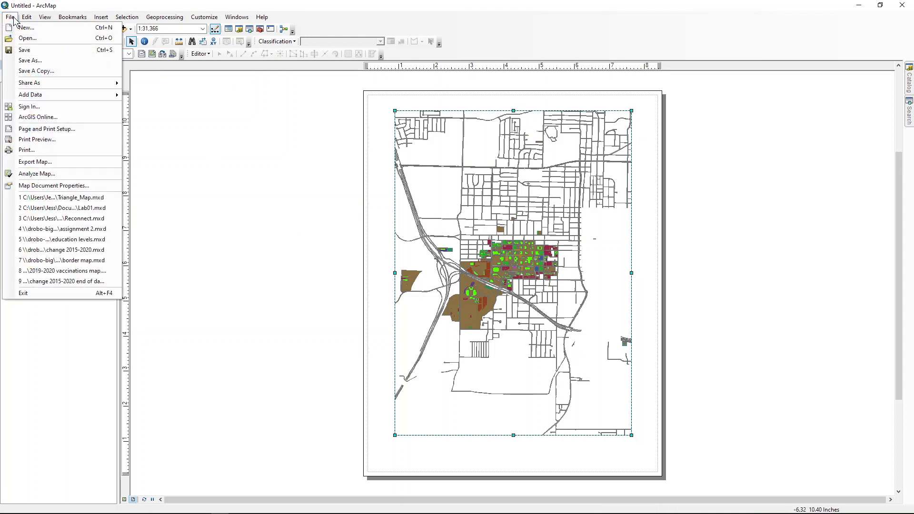
pyautogui.click(38, 133)
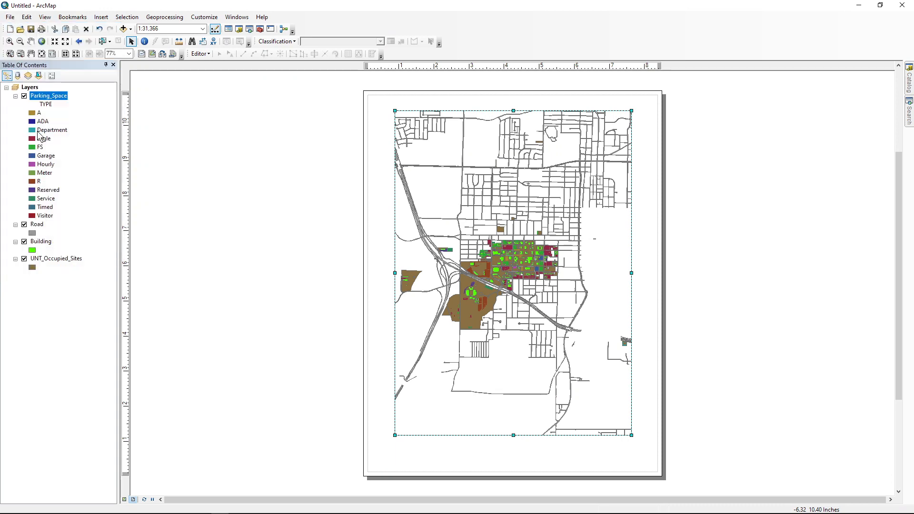
pyautogui.click(439, 245)
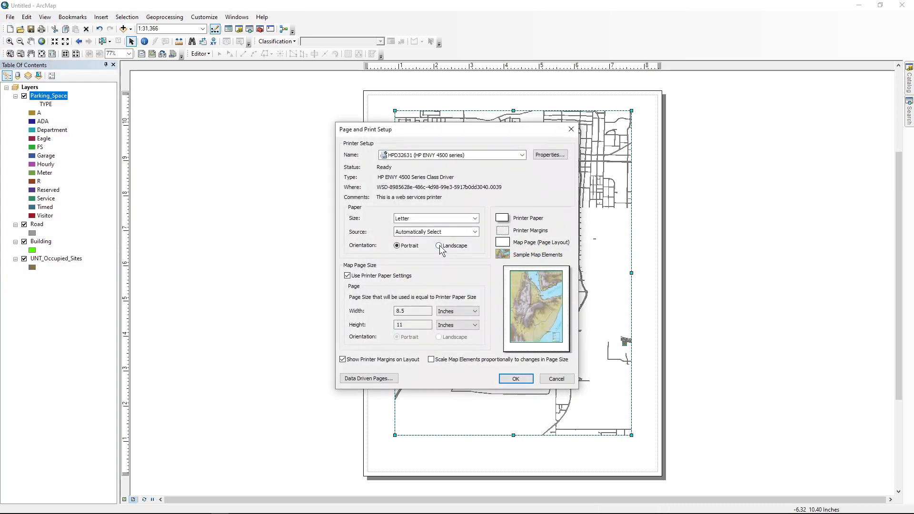
pyautogui.click(529, 379)
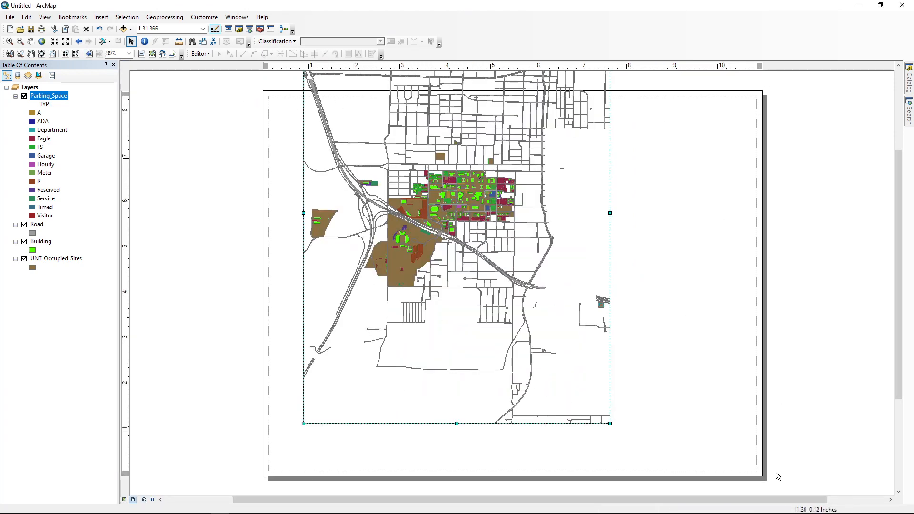
pyautogui.moveTo(485, 209); pyautogui.dragTo(544, 255)
pyautogui.moveTo(507, 230); pyautogui.dragTo(518, 278)
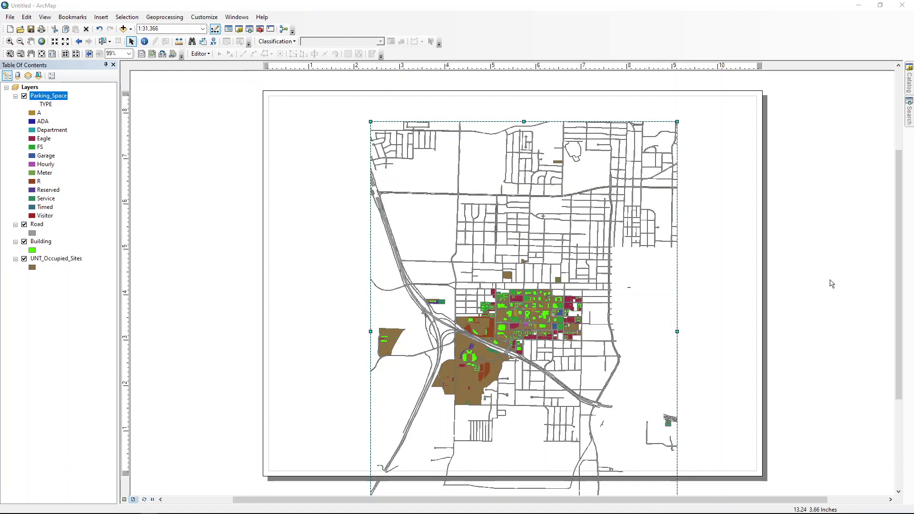
# Step: Review the paper size, orientation and printer margin settings in Page and Print Setup
pyautogui.click(314, 211)
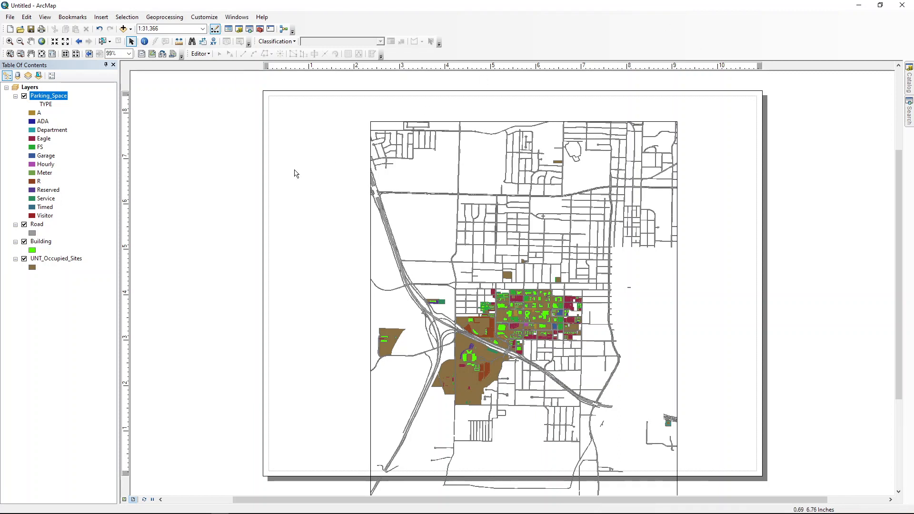
pyautogui.click(14, 19)
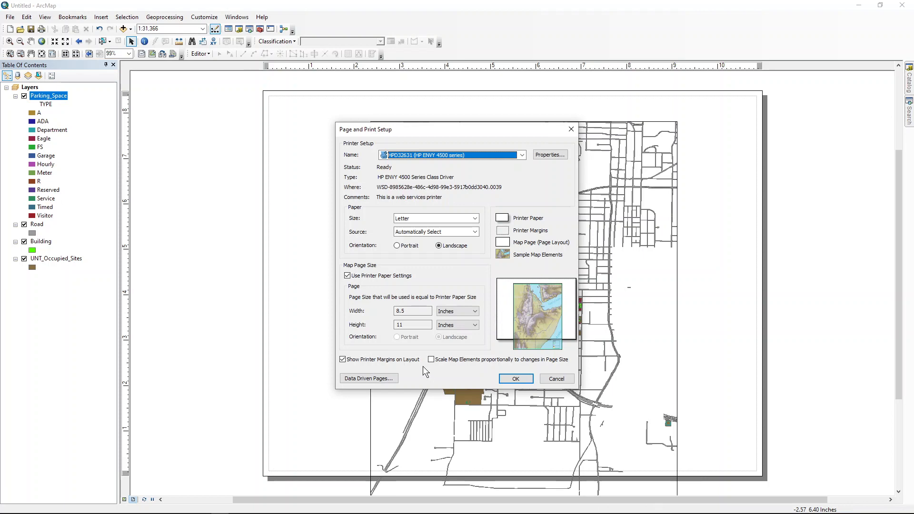
pyautogui.click(507, 381)
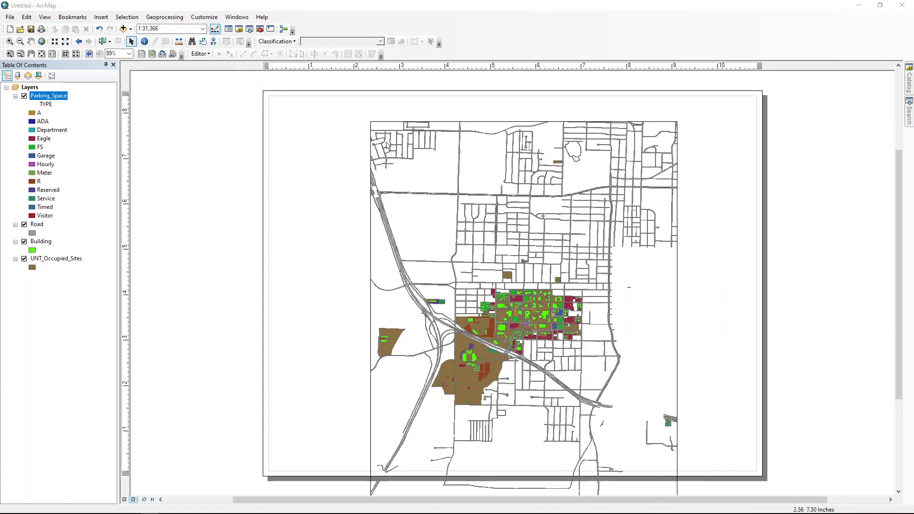
# Step: Add a horizontal guide at the 2-inch ruler mark and snap the map frame's bottom edge to it
pyautogui.click(478, 195)
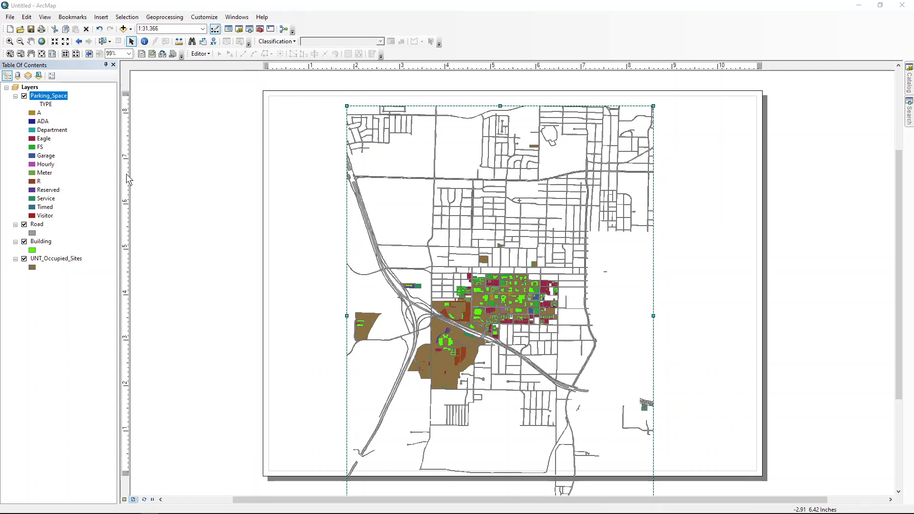
pyautogui.click(126, 386)
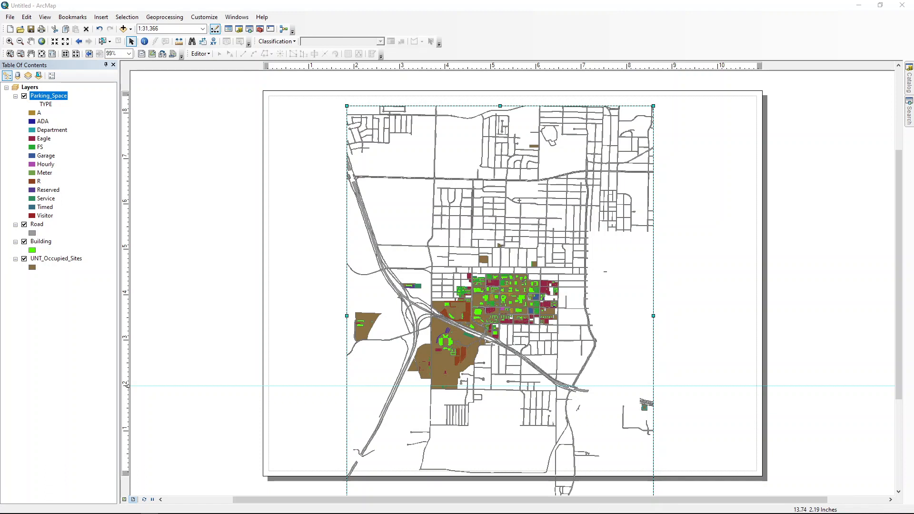
pyautogui.click(619, 242)
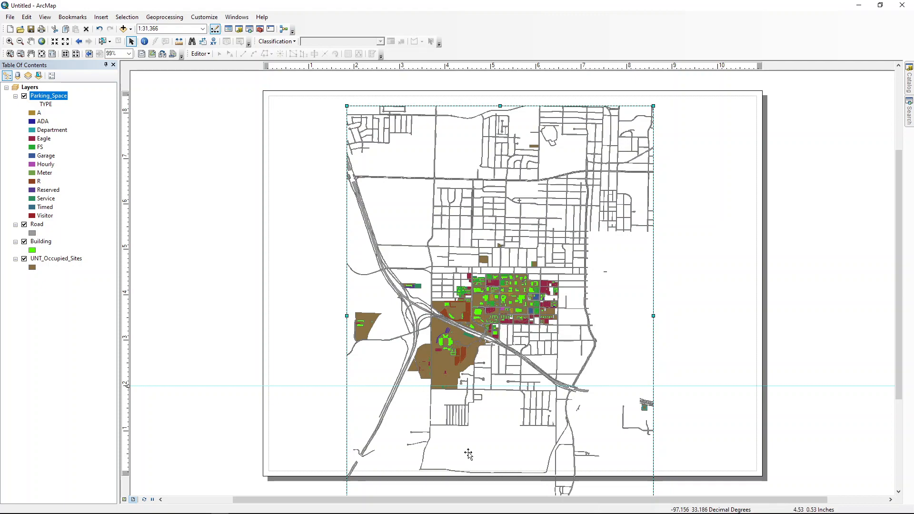
pyautogui.moveTo(469, 454); pyautogui.dragTo(477, 422)
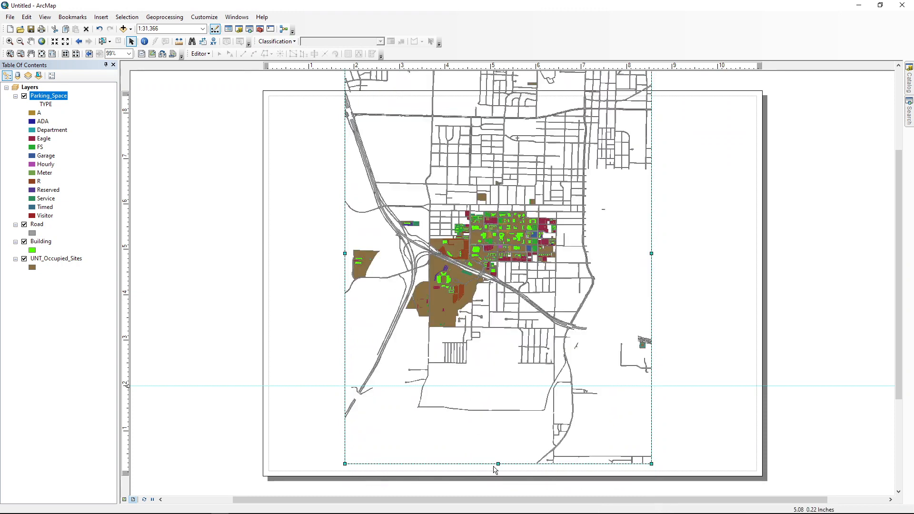
pyautogui.moveTo(498, 463); pyautogui.dragTo(494, 391)
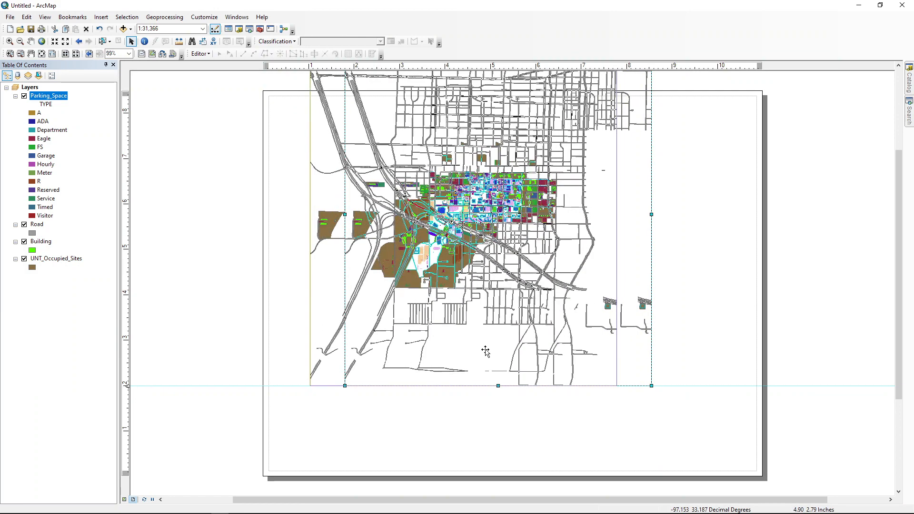
# Step: Fit the map frame's left, top and right edges to the page's printer margins
pyautogui.moveTo(485, 351); pyautogui.dragTo(444, 350)
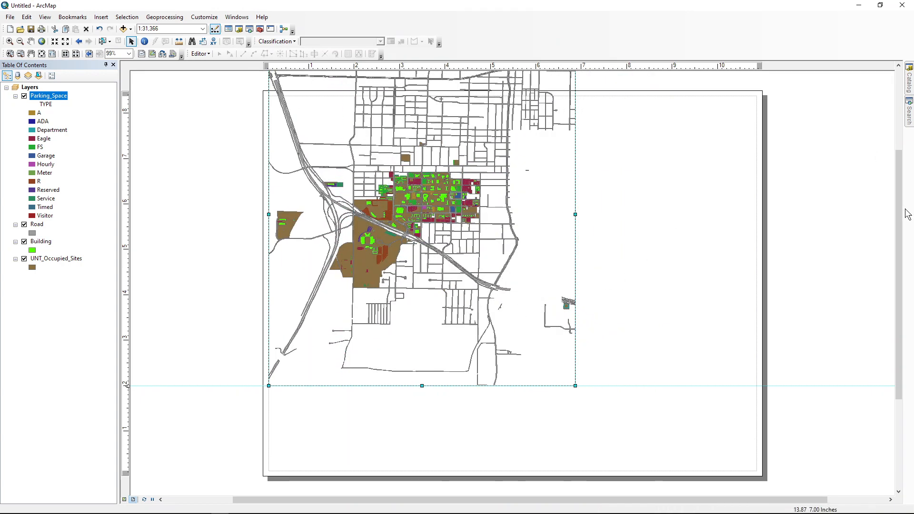
pyautogui.scroll(3, 899, 210)
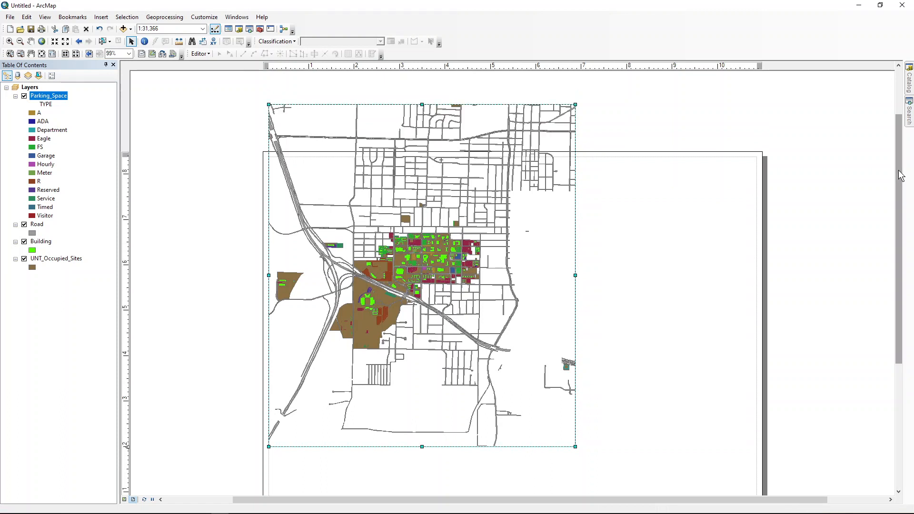
pyautogui.moveTo(422, 104); pyautogui.dragTo(415, 158)
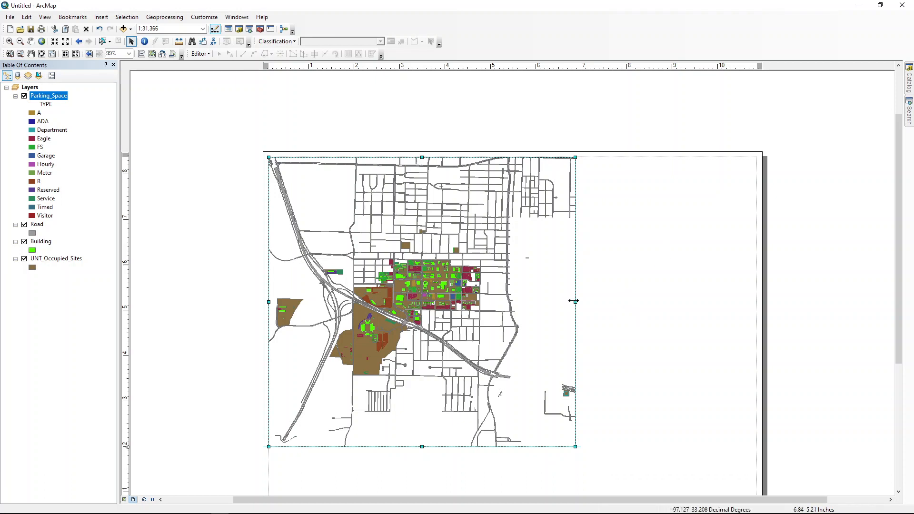
pyautogui.moveTo(621, 301); pyautogui.dragTo(757, 310)
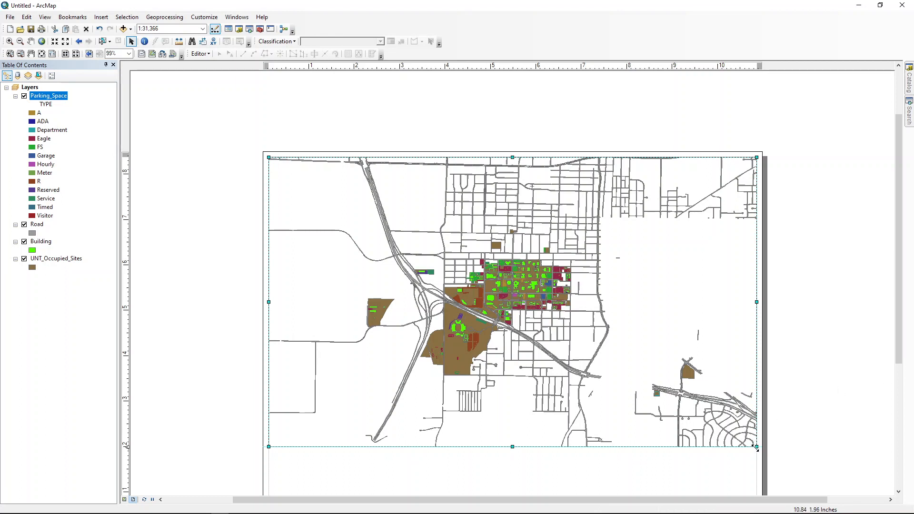
pyautogui.moveTo(756, 447)
pyautogui.mouseDown()
pyautogui.moveTo(657, 381)
pyautogui.moveTo(713, 433)
pyautogui.moveTo(759, 443)
pyautogui.mouseUp()
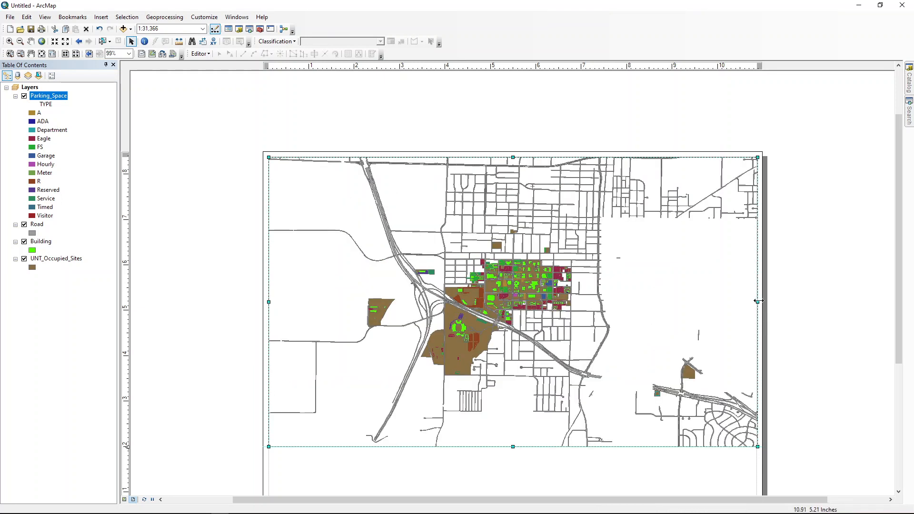
pyautogui.moveTo(759, 301); pyautogui.dragTo(758, 309)
# Step: Try fitting the map frame to the Building layer's extent, and return to the previous extent
pyautogui.rightClick(43, 244)
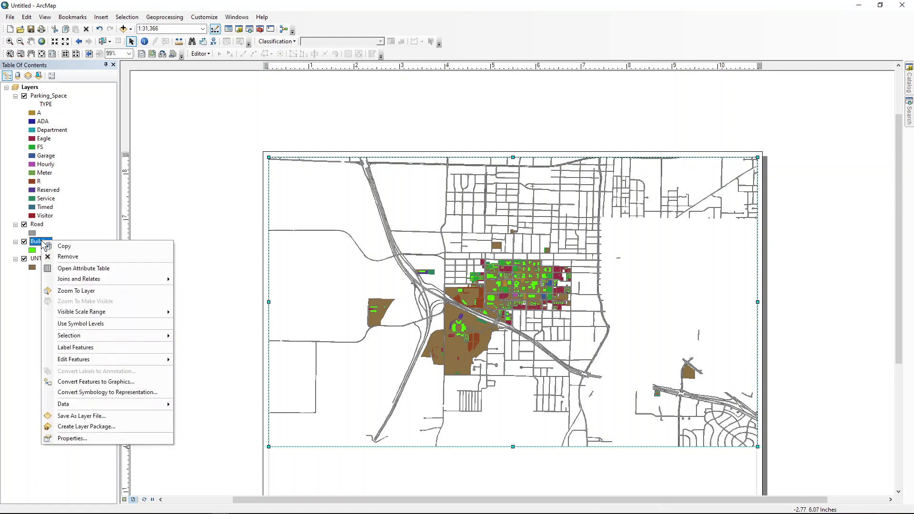
pyautogui.click(66, 292)
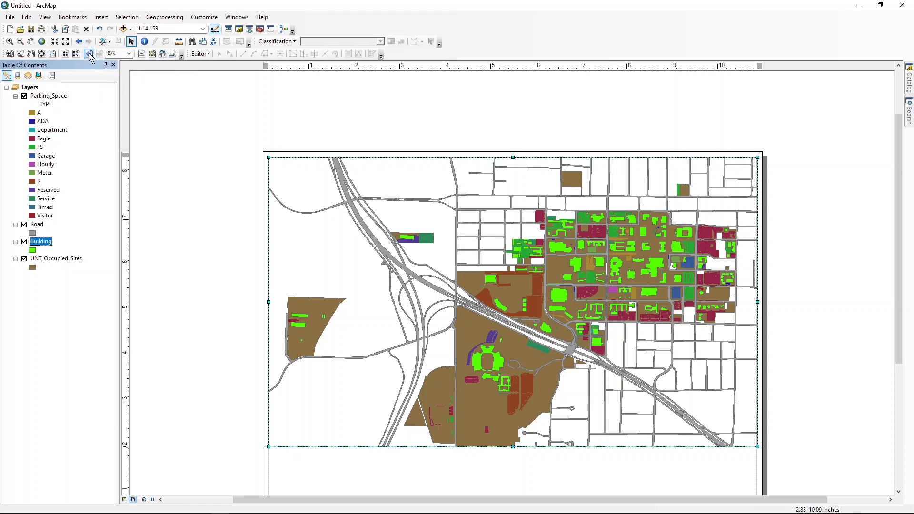
pyautogui.click(79, 42)
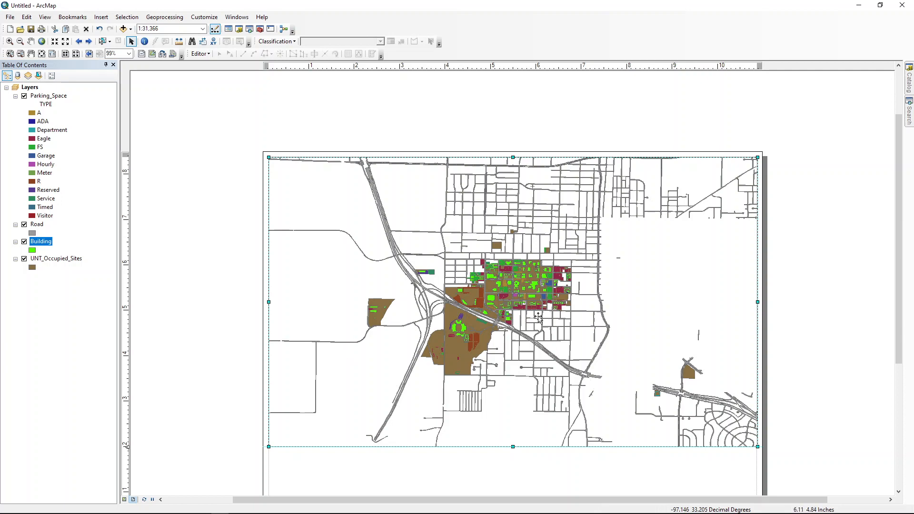
# Step: Manually enlarge the campus in the map frame to a scale of 1:15,000 and center it
pyautogui.click(9, 41)
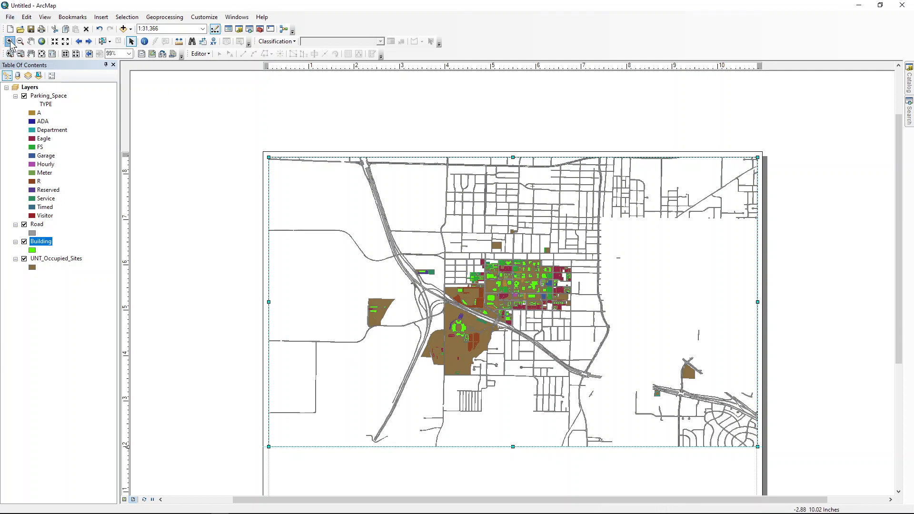
pyautogui.click(499, 307)
pyautogui.click(490, 300)
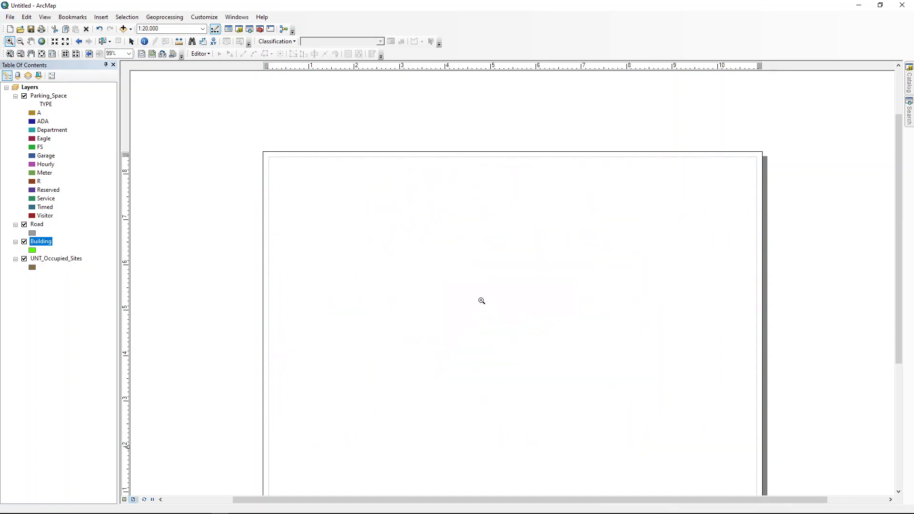
pyautogui.click(30, 41)
pyautogui.moveTo(488, 309); pyautogui.dragTo(523, 324)
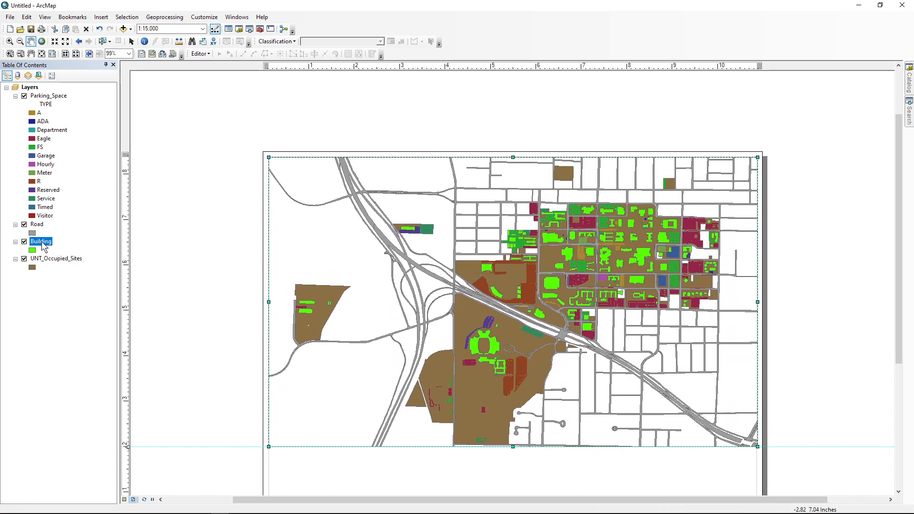
# Step: Zoom the map frame to the Building layer's extent
pyautogui.rightClick(44, 245)
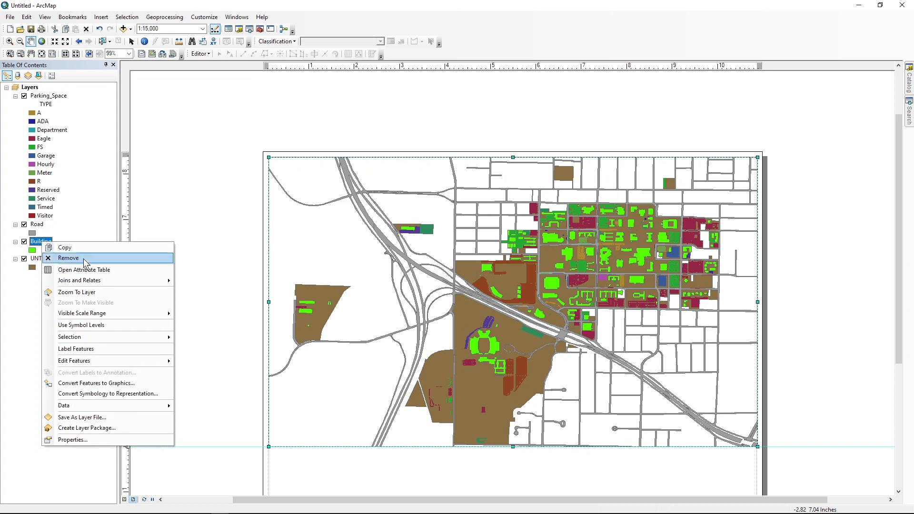
pyautogui.click(87, 292)
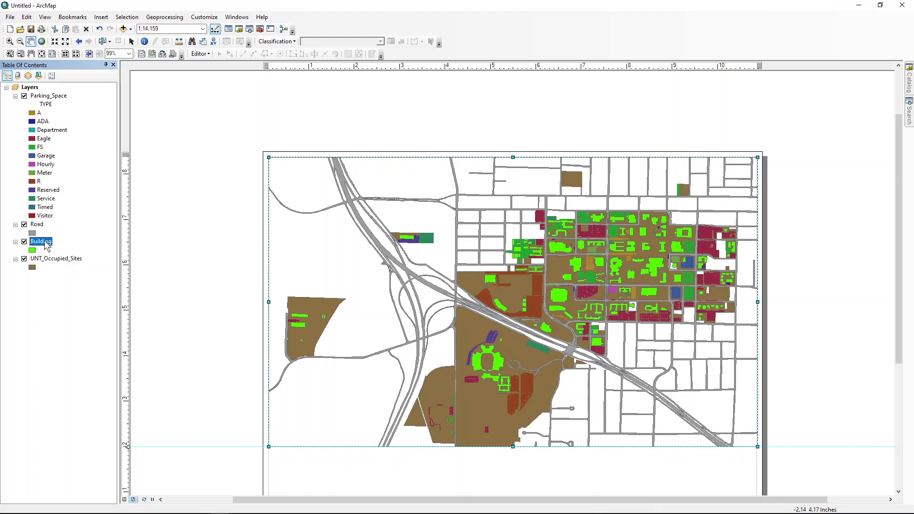
pyautogui.rightClick(46, 244)
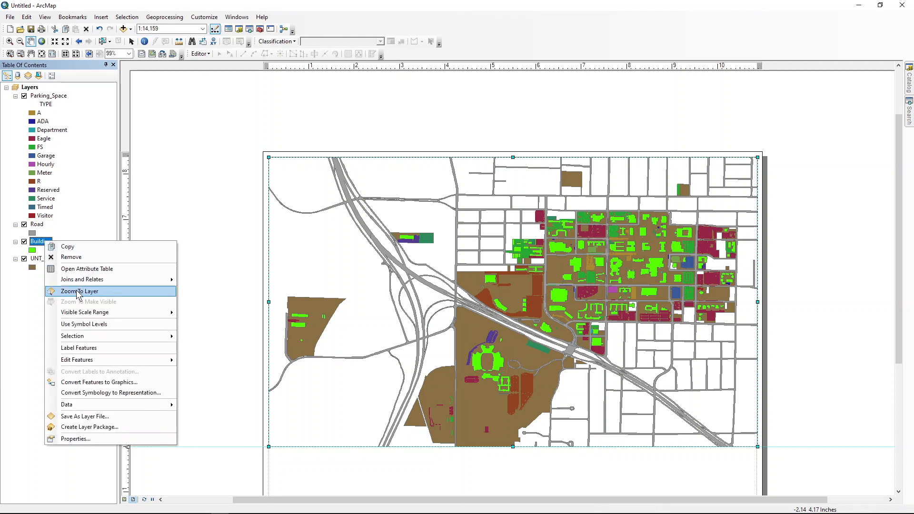
pyautogui.click(485, 2)
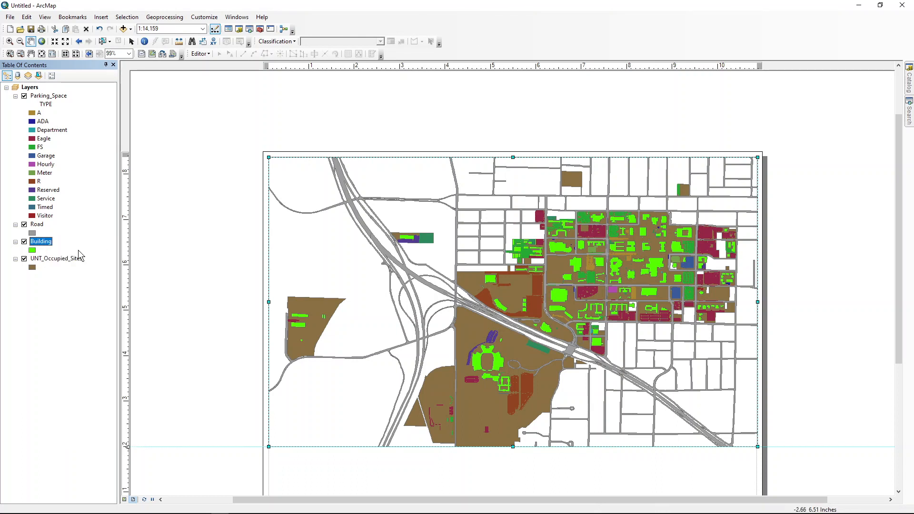
# Step: Zoom the map frame to the Road layer's full extent for comparison
pyautogui.click(39, 225)
pyautogui.rightClick(40, 228)
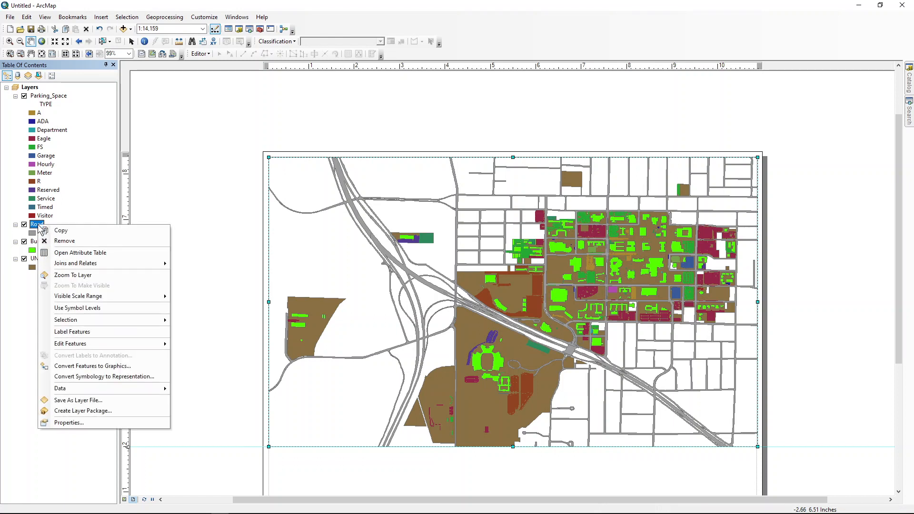
pyautogui.click(72, 275)
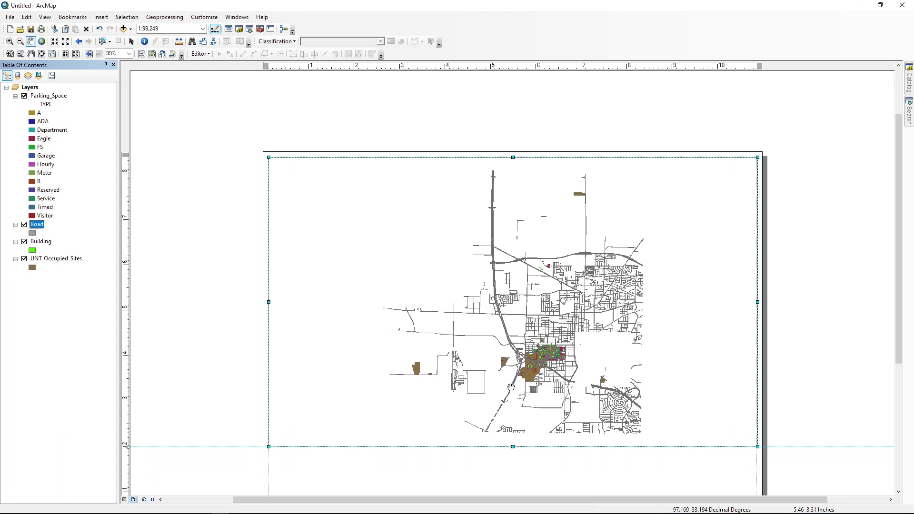
# Step: Return the map frame from the Road layer's extent to the Building layer's extent
pyautogui.rightClick(42, 243)
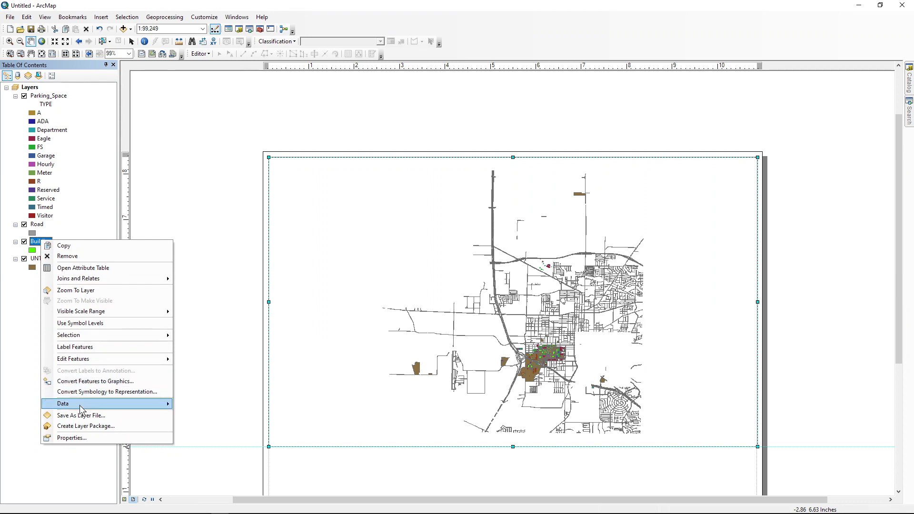
pyautogui.click(82, 291)
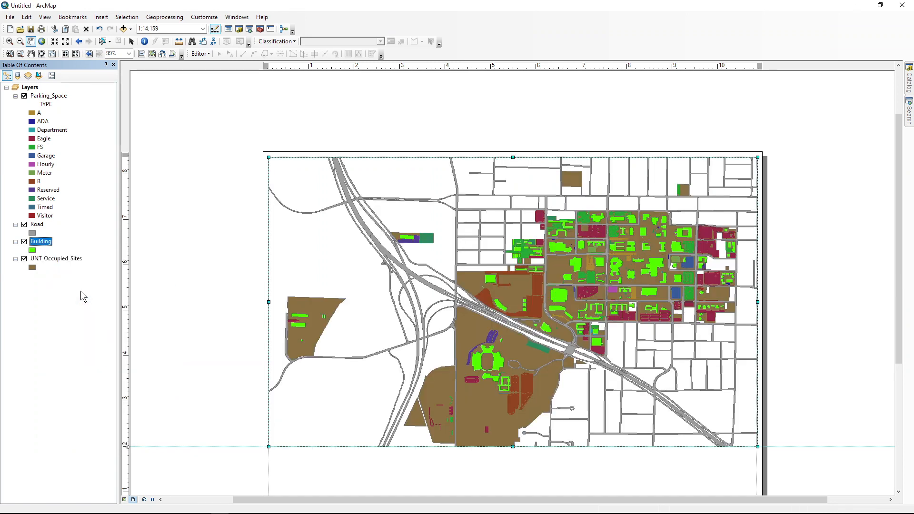
# Step: Insert the map title "UNT Parking Map" and place it in the blank area above the page's upper-left corner
pyautogui.moveTo(202, 513)
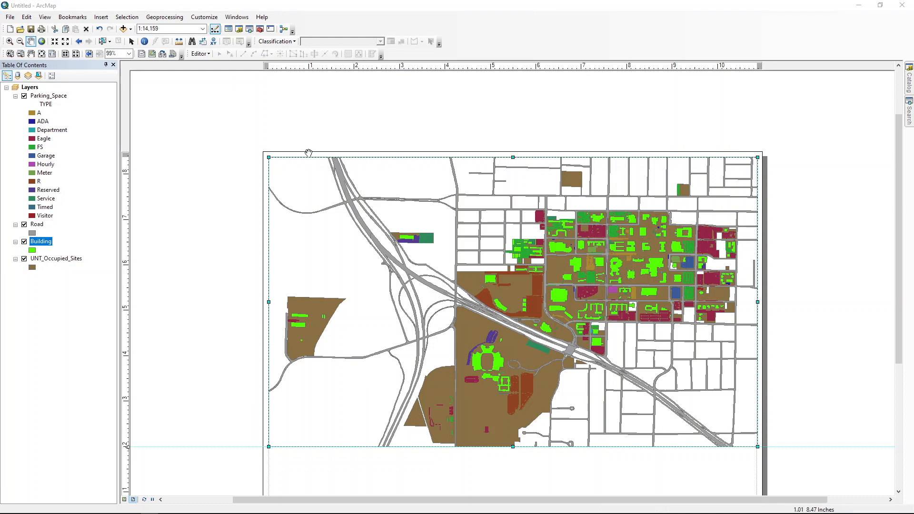
pyautogui.click(104, 18)
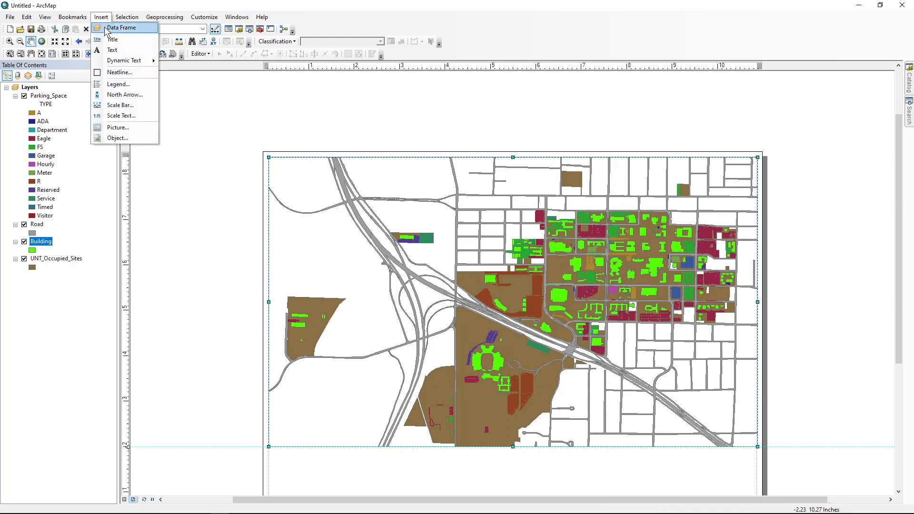
pyautogui.click(112, 40)
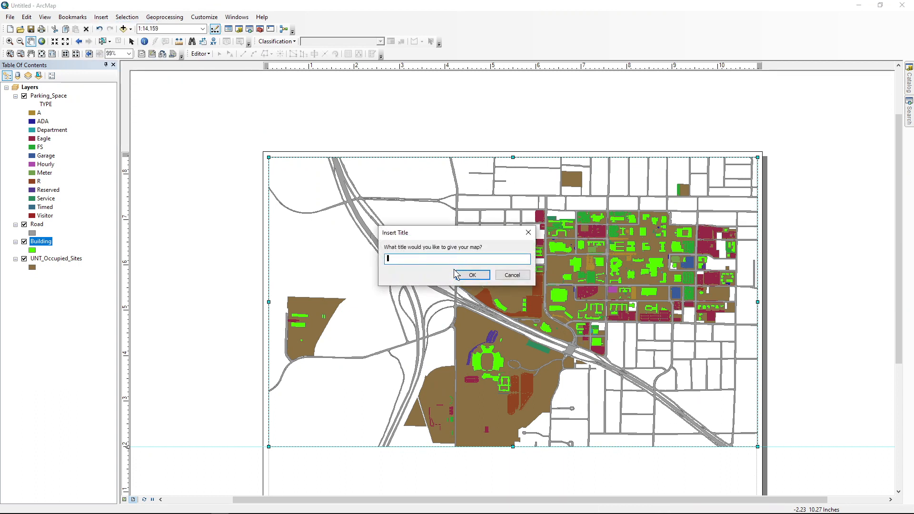
pyautogui.write('UNT Parking Map')
pyautogui.click(465, 275)
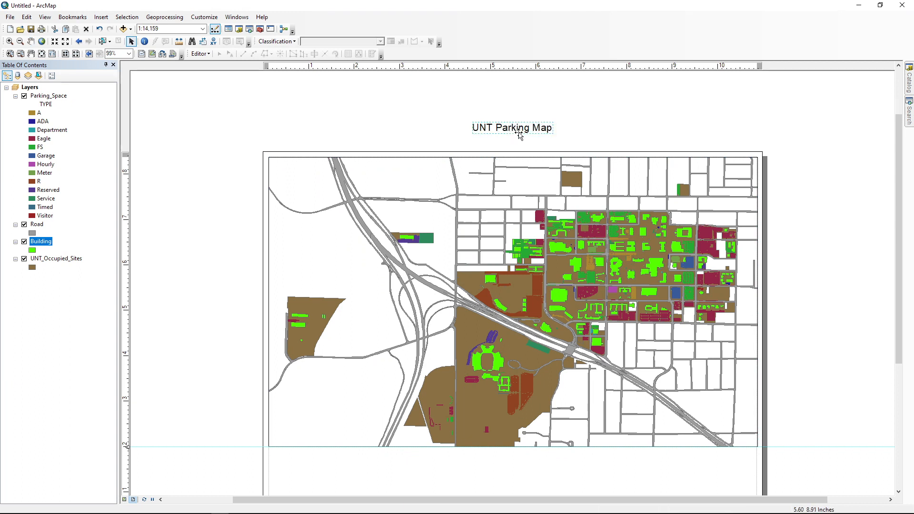
pyautogui.moveTo(517, 132); pyautogui.dragTo(254, 115)
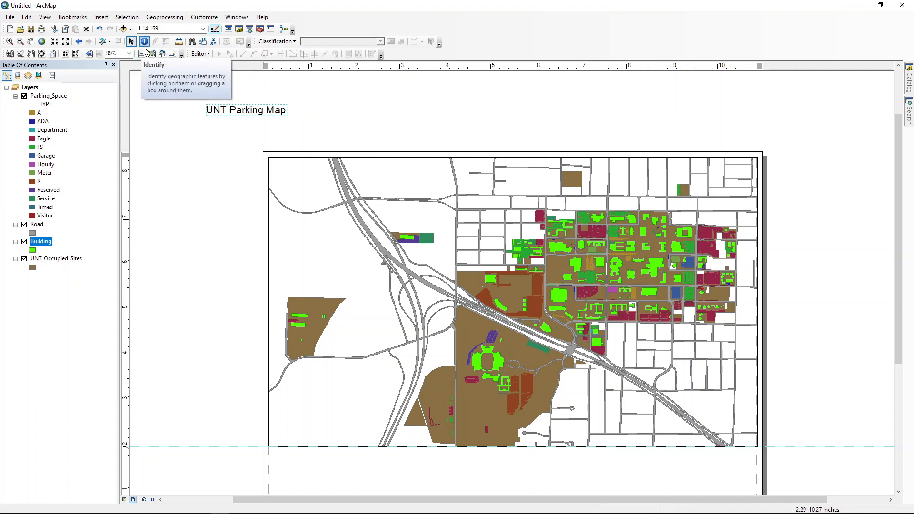
# Step: Show the Draw toolbar for text formatting
pyautogui.click(237, 17)
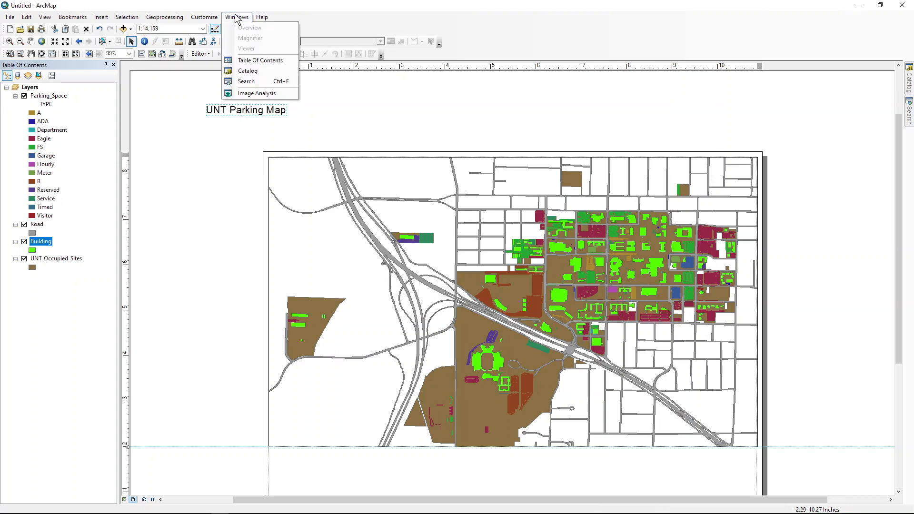
pyautogui.click(236, 18)
pyautogui.moveTo(204, 17)
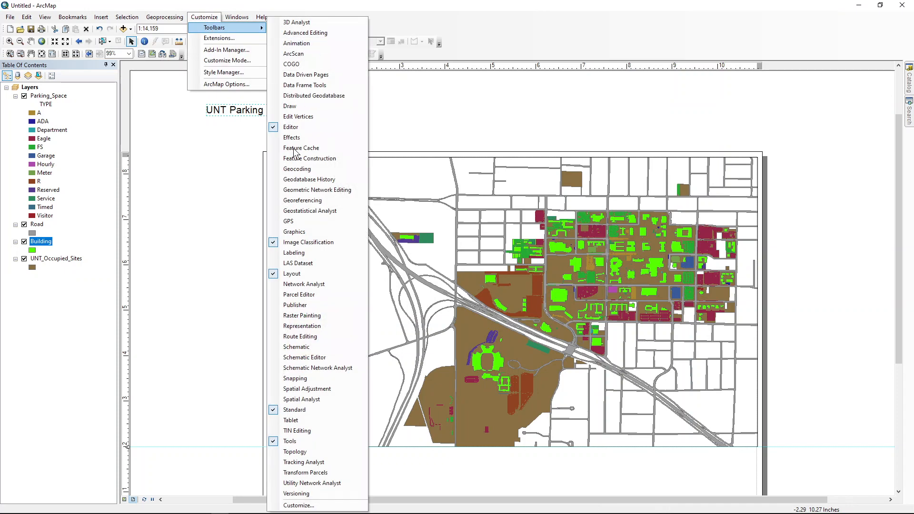
pyautogui.click(299, 106)
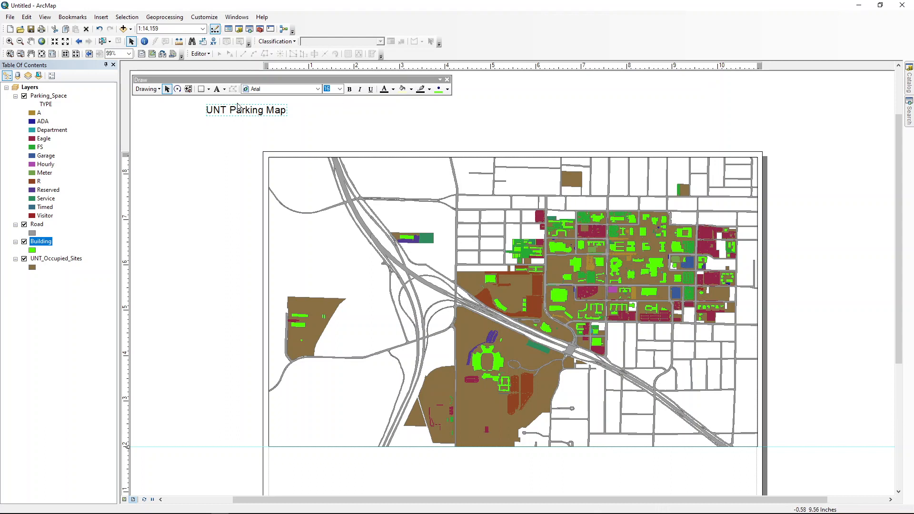
# Step: Check the inserted title's text properties and symbol options, and delete the title from the layout
pyautogui.doubleClick(247, 112)
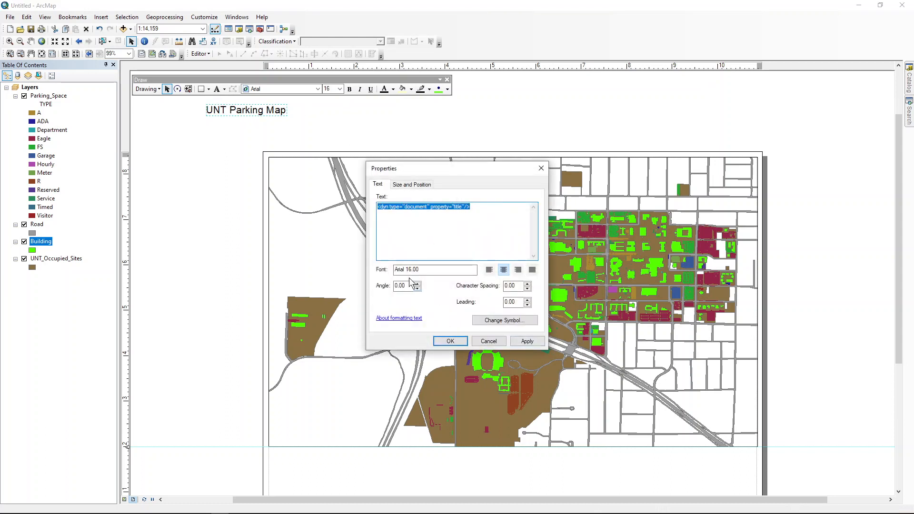
pyautogui.click(515, 325)
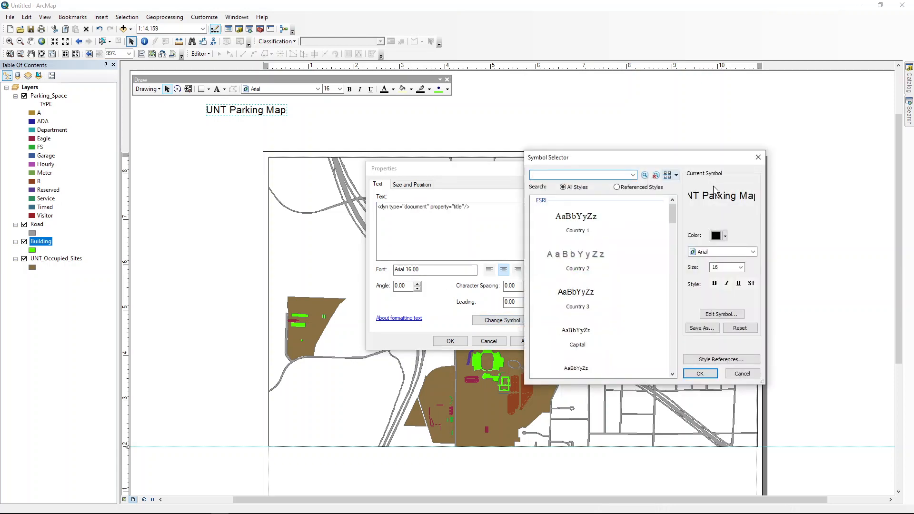
pyautogui.click(747, 374)
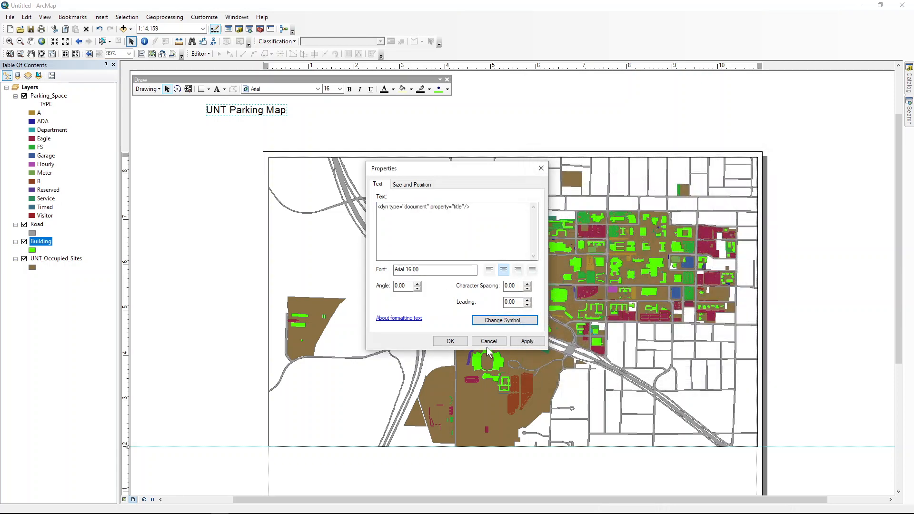
pyautogui.click(488, 341)
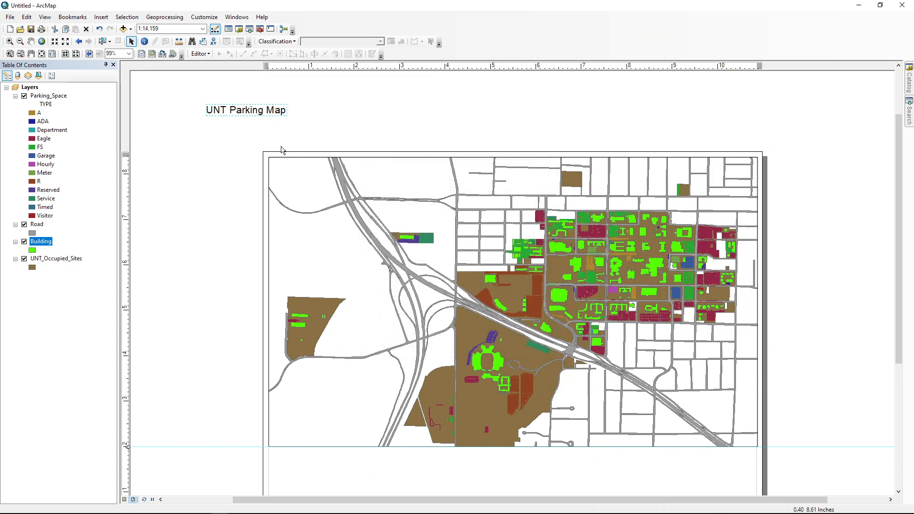
pyautogui.press('Delete')
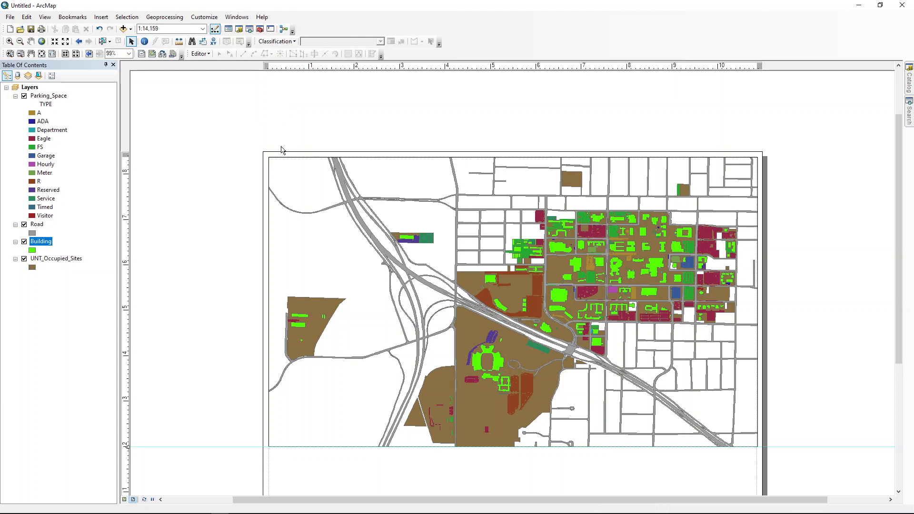
# Step: Insert a text element reading "UNT Parking Map" and move it to the blank area above the page
pyautogui.click(101, 17)
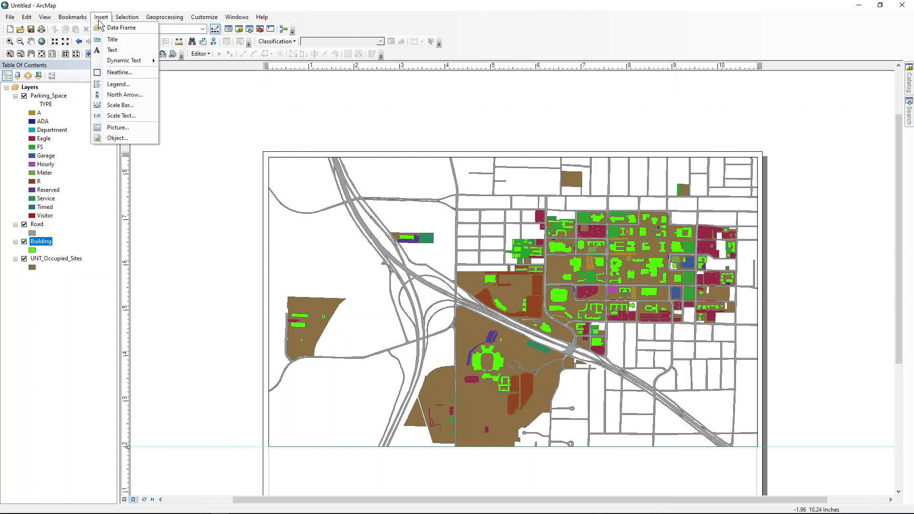
pyautogui.click(110, 51)
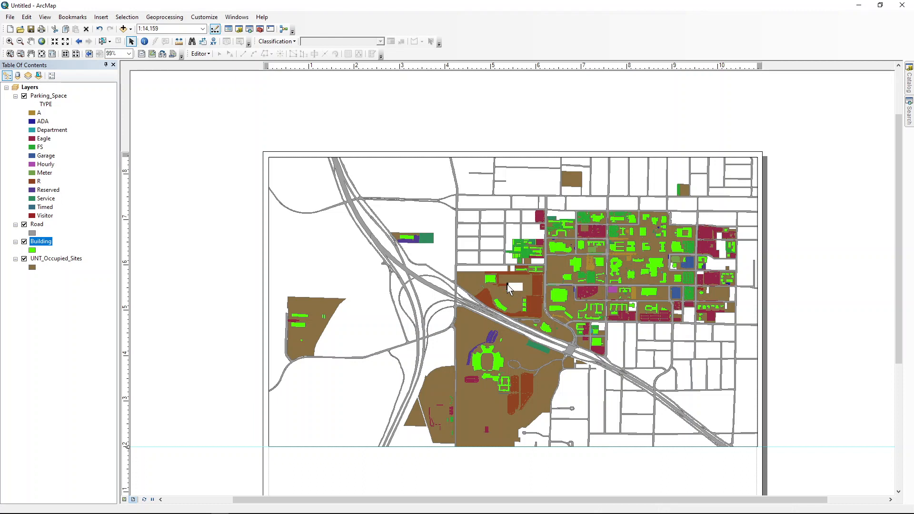
pyautogui.write('UNT Parking Map')
pyautogui.press('Return')
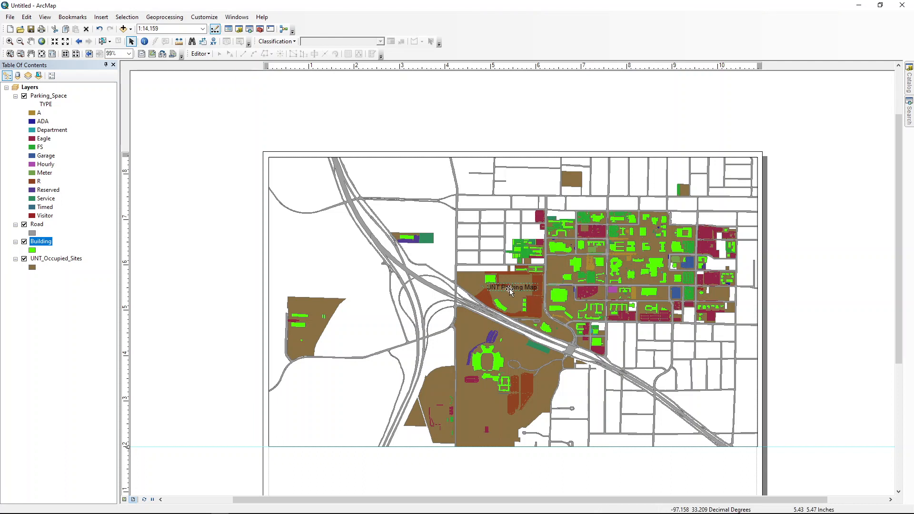
pyautogui.moveTo(506, 288); pyautogui.dragTo(419, 114)
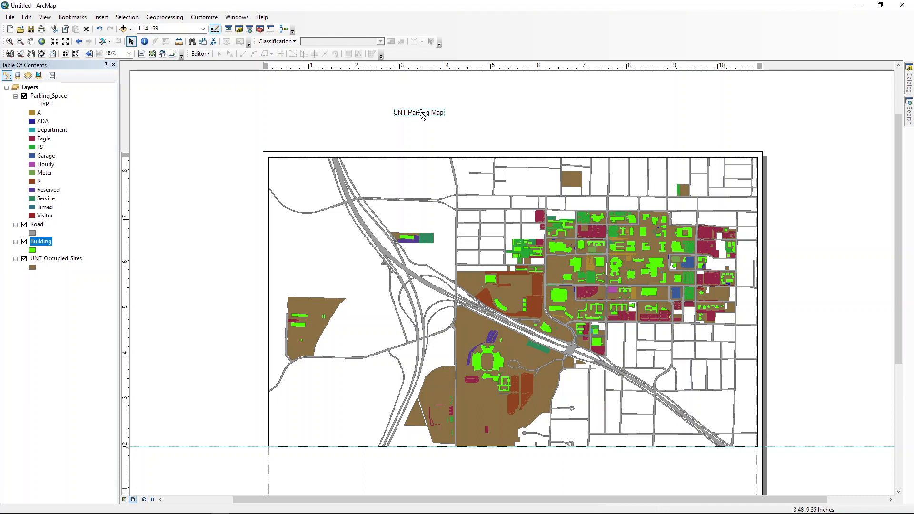
pyautogui.moveTo(421, 112); pyautogui.dragTo(427, 126)
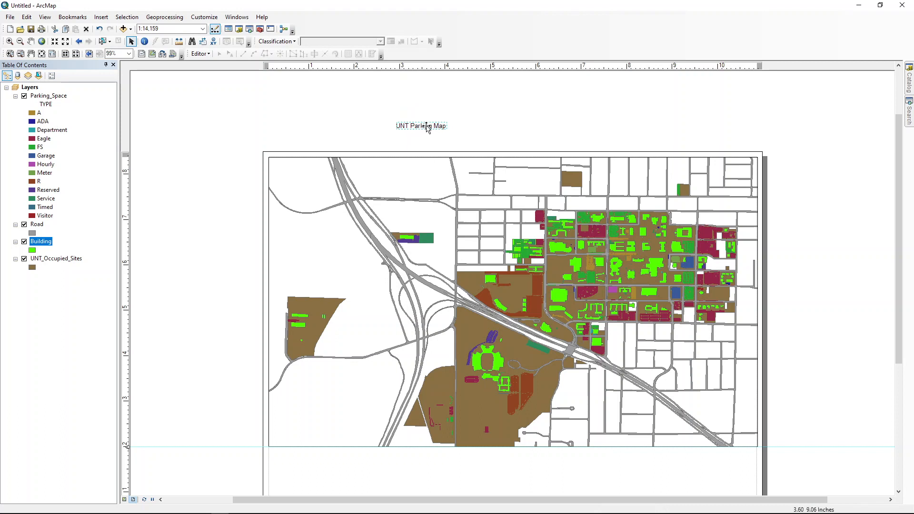
# Step: Set the "UNT Parking Map" text symbol to size 18 and bold
pyautogui.doubleClick(427, 126)
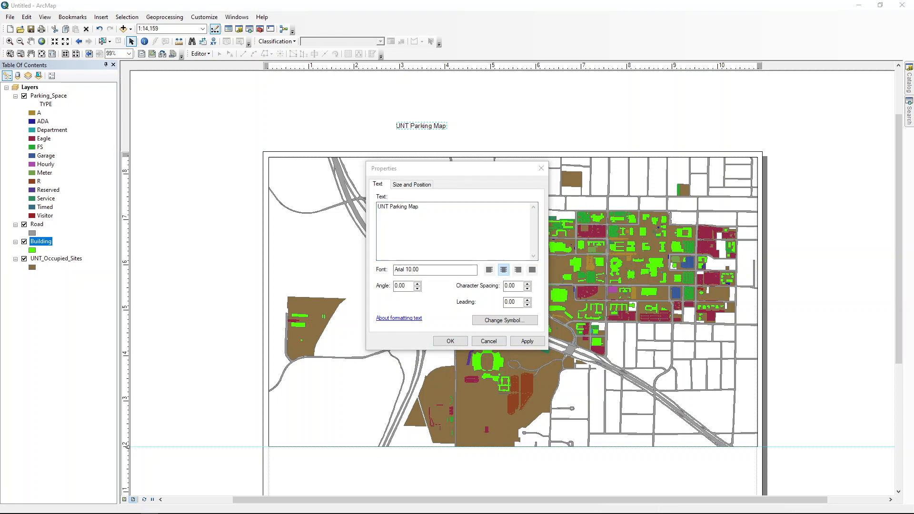
pyautogui.click(503, 321)
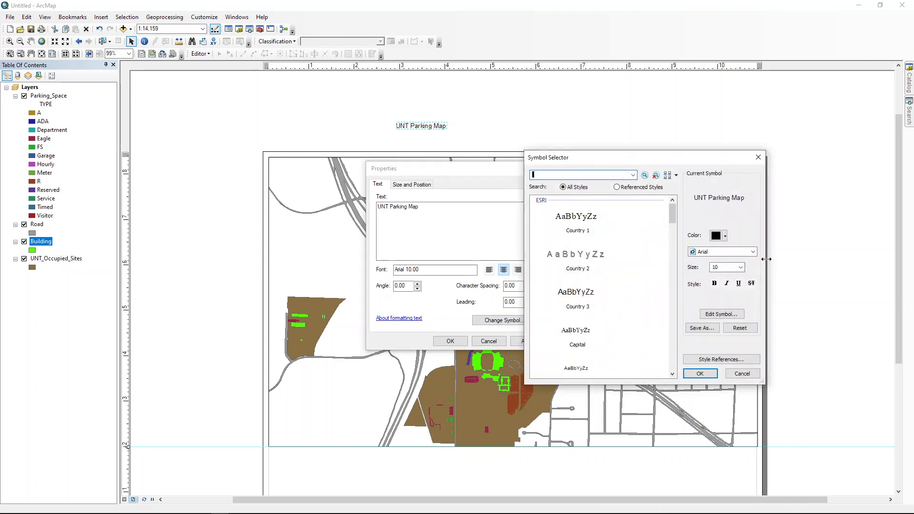
pyautogui.click(740, 268)
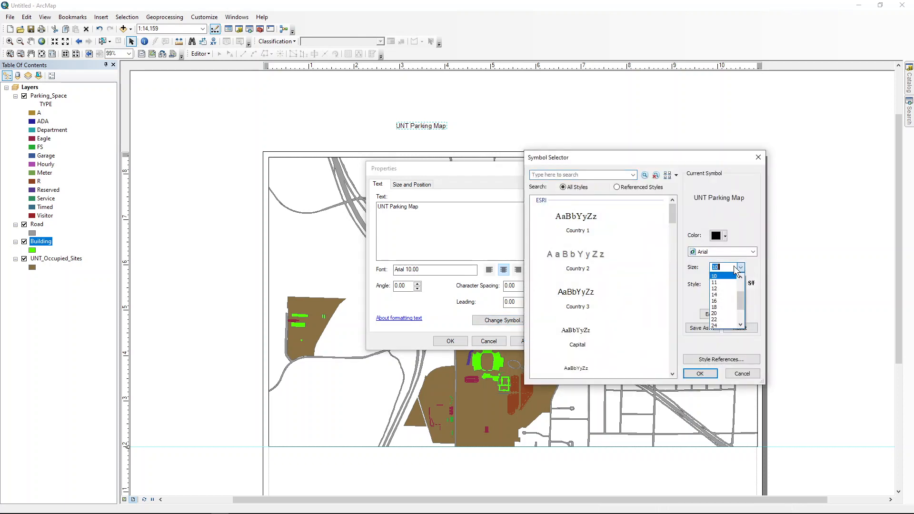
pyautogui.click(726, 308)
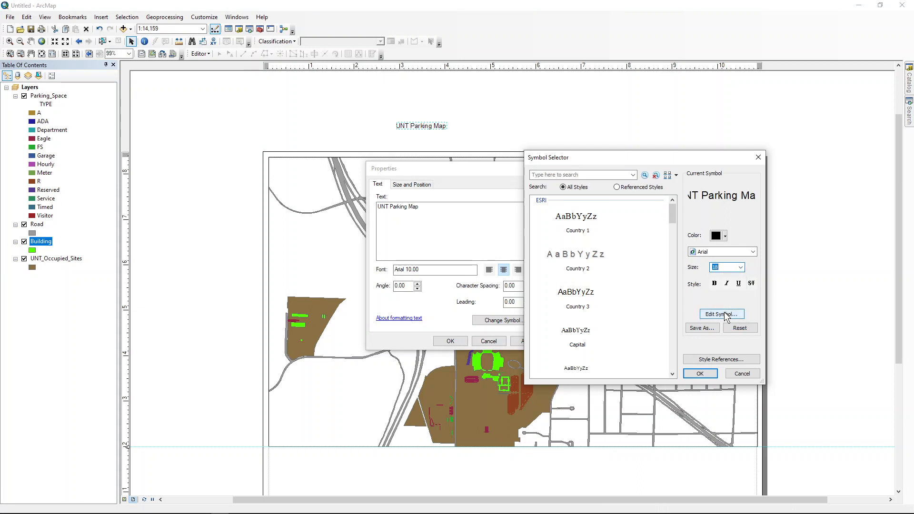
pyautogui.click(714, 283)
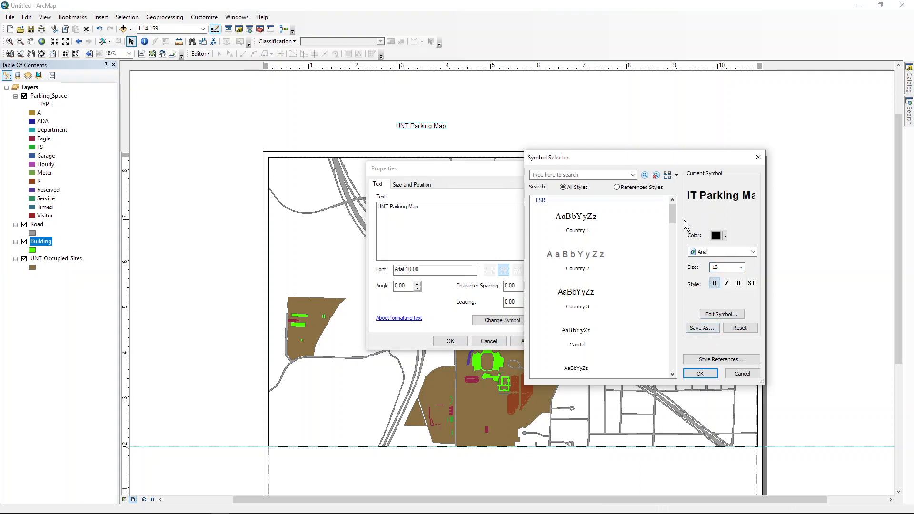
# Step: Review the text symbol's editor settings, preset text styles and available fonts
pyautogui.click(735, 314)
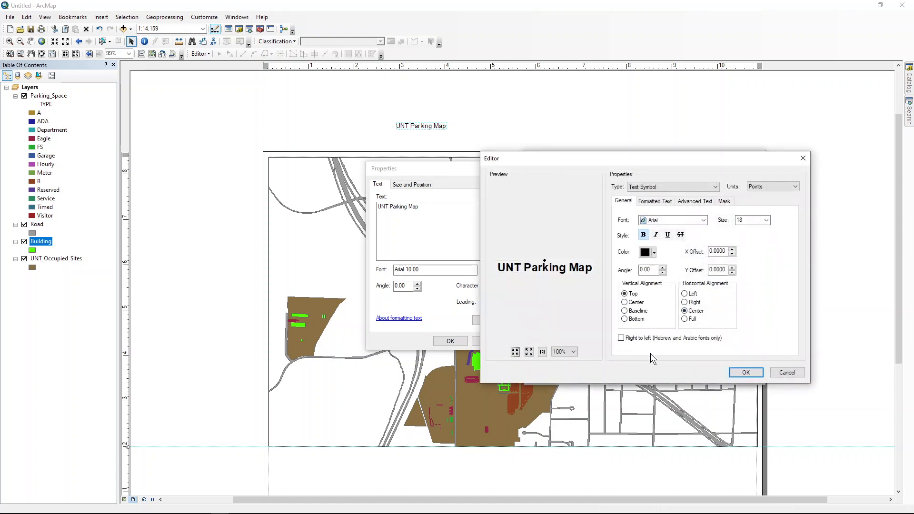
pyautogui.click(676, 221)
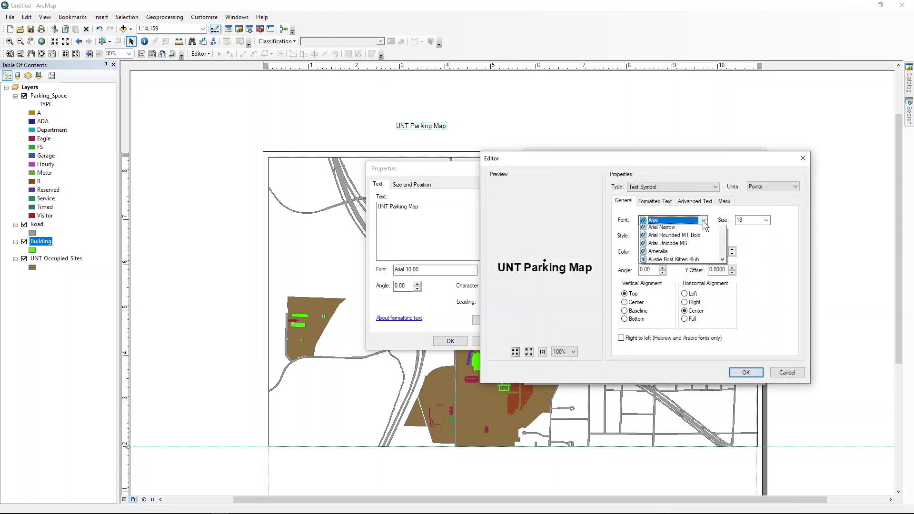
pyautogui.click(824, 353)
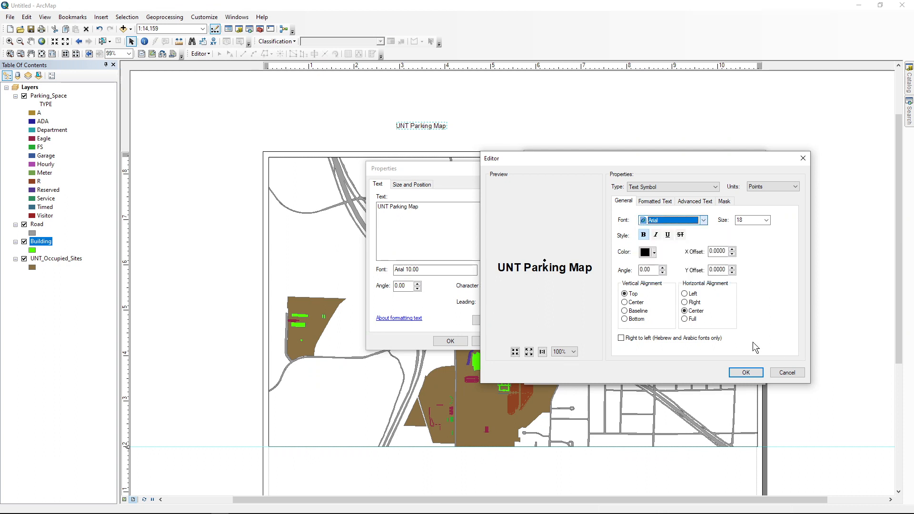
pyautogui.click(790, 375)
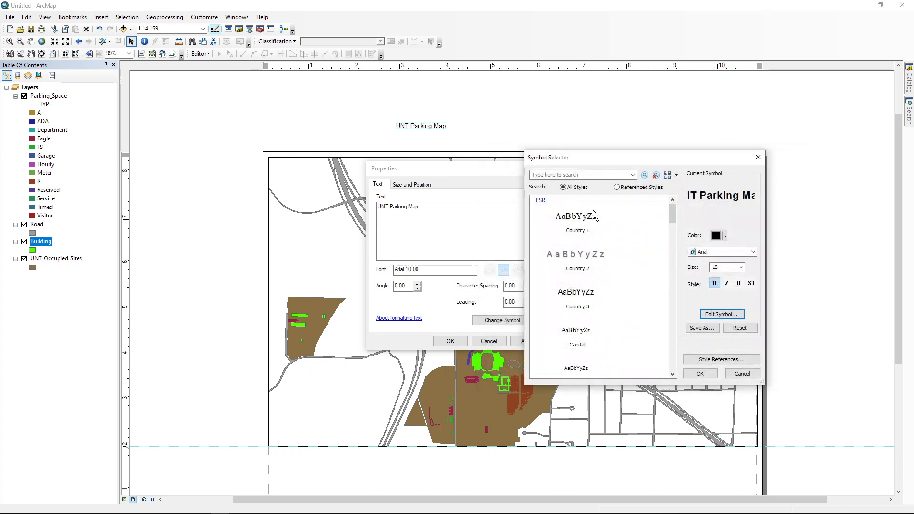
pyautogui.moveTo(676, 215); pyautogui.dragTo(674, 259)
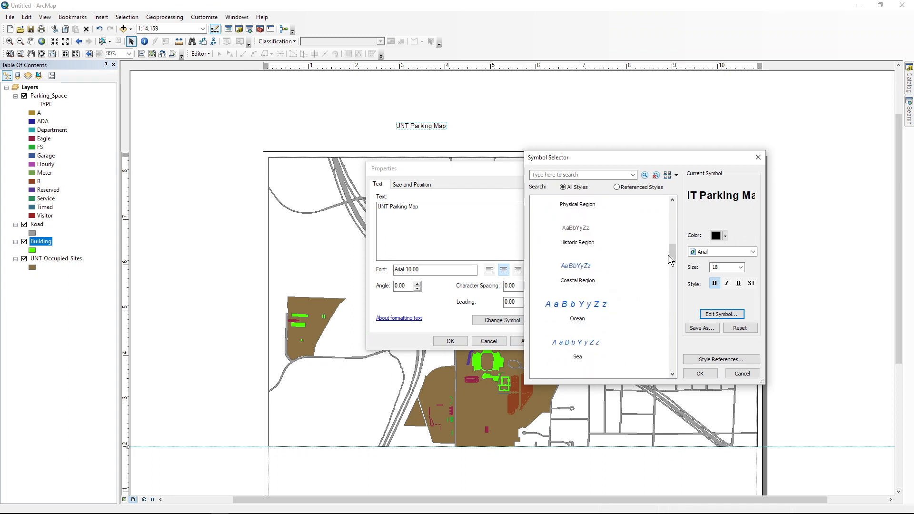
pyautogui.moveTo(674, 259); pyautogui.dragTo(674, 280)
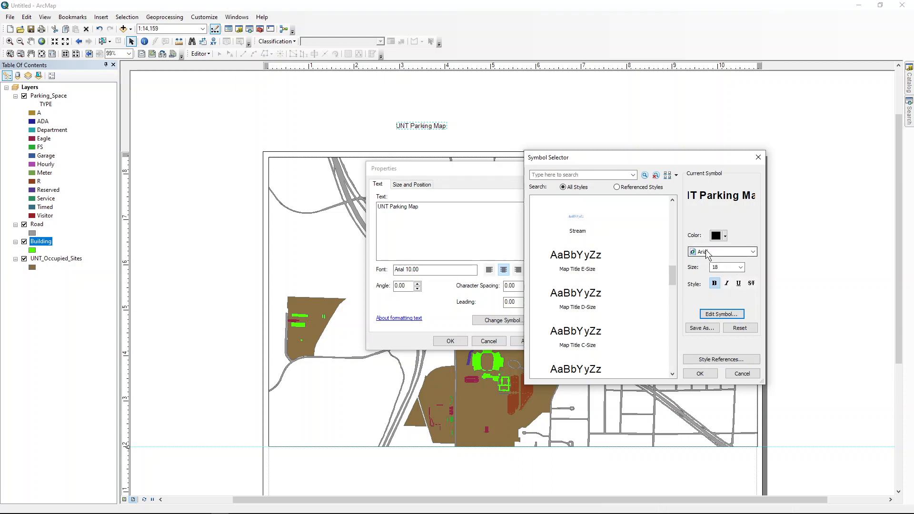
pyautogui.click(753, 252)
pyautogui.click(753, 252)
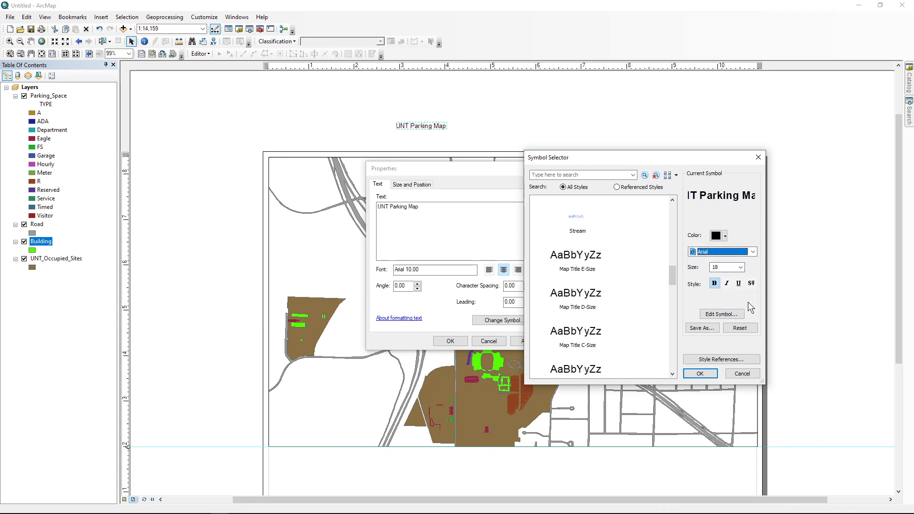
# Step: Apply the text formatting and move the "UNT Parking Map" text below the map frame, toward the page's right side
pyautogui.click(701, 373)
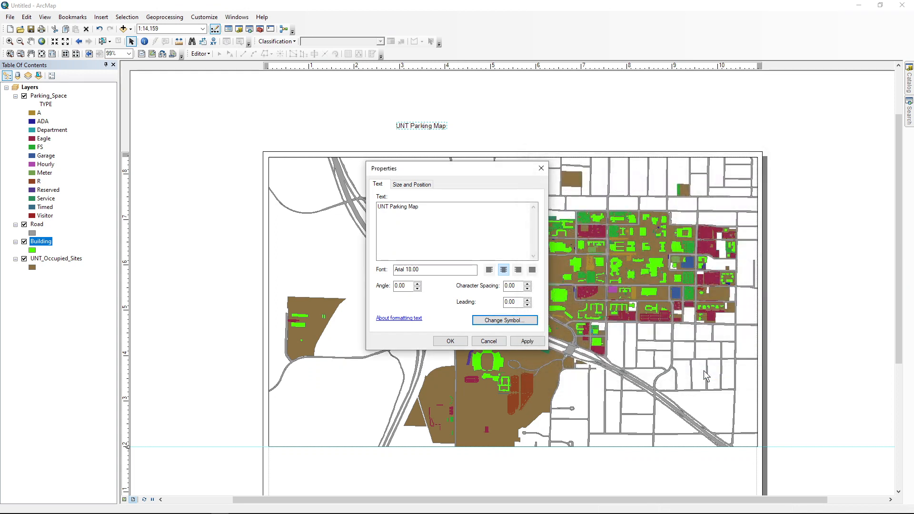
pyautogui.click(452, 341)
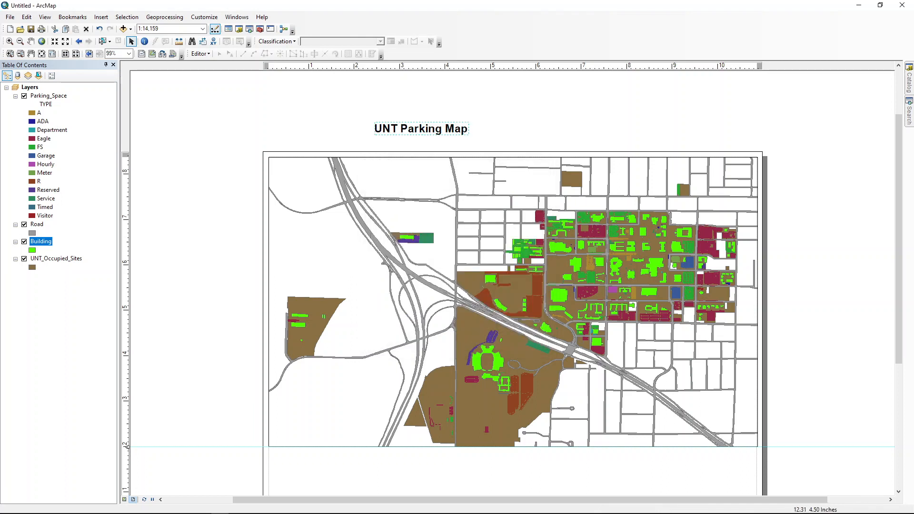
pyautogui.moveTo(425, 128); pyautogui.dragTo(702, 470)
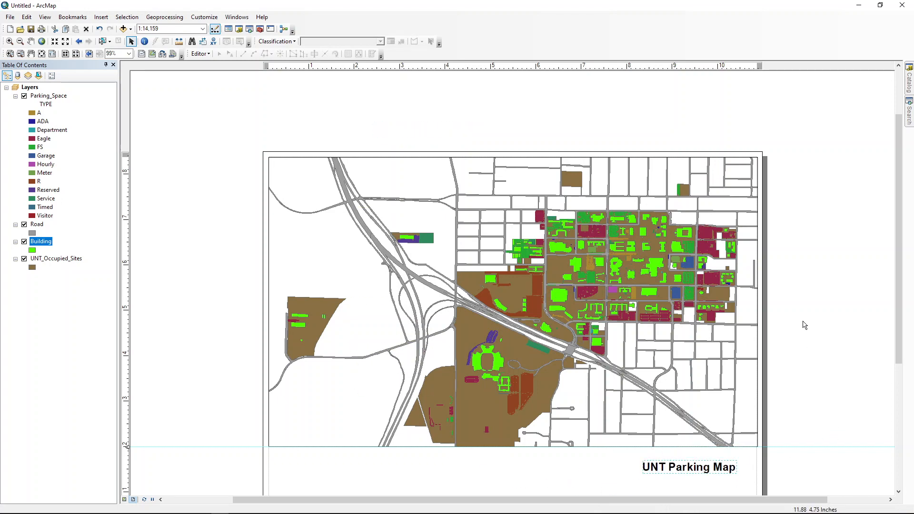
# Step: Insert a north arrow in the ESRI North 2 style on the map layout
pyautogui.scroll(2, 805, 329)
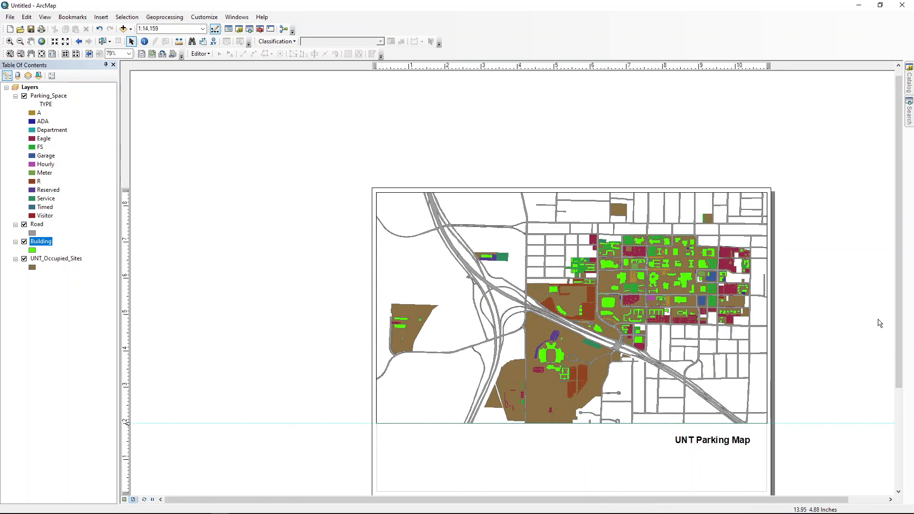
pyautogui.moveTo(813, 500); pyautogui.dragTo(855, 493)
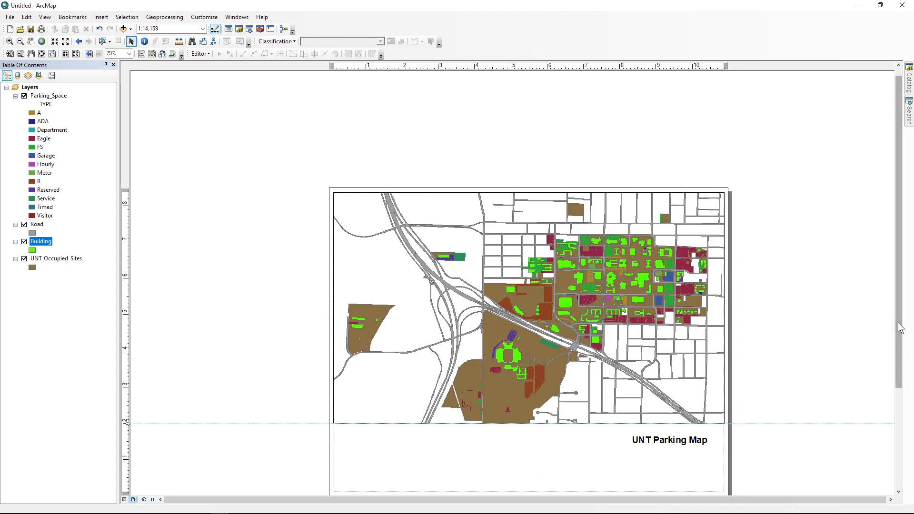
pyautogui.moveTo(900, 328); pyautogui.dragTo(900, 373)
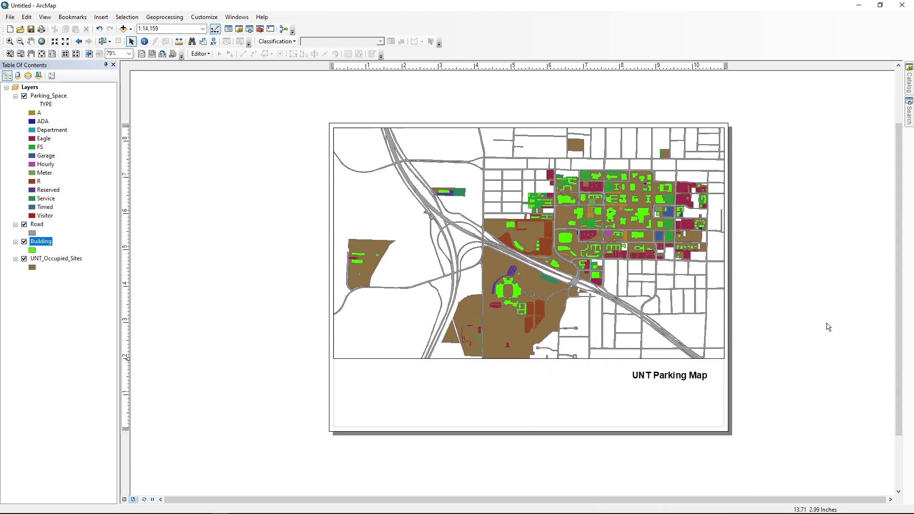
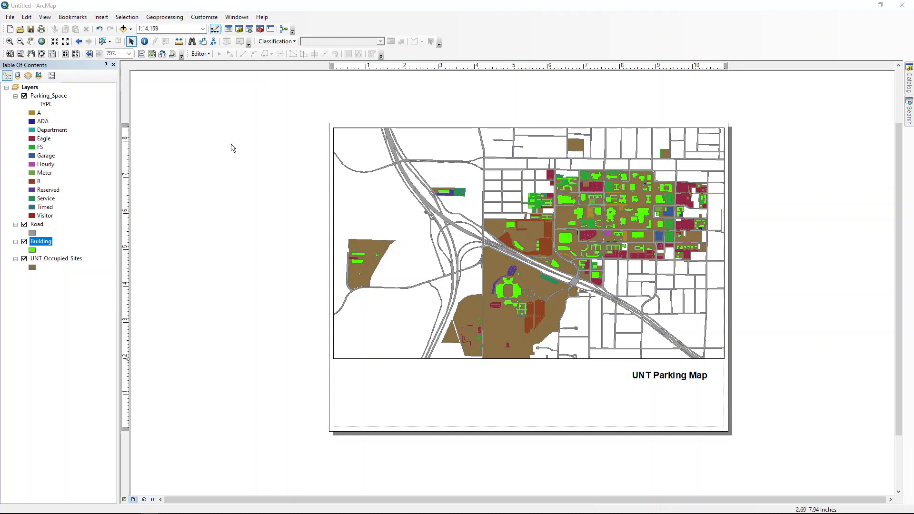
pyautogui.click(101, 17)
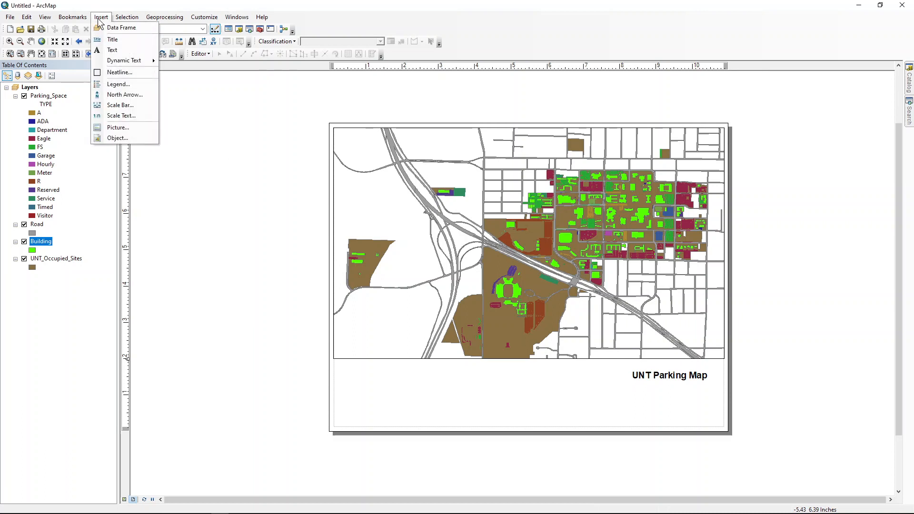
pyautogui.click(113, 95)
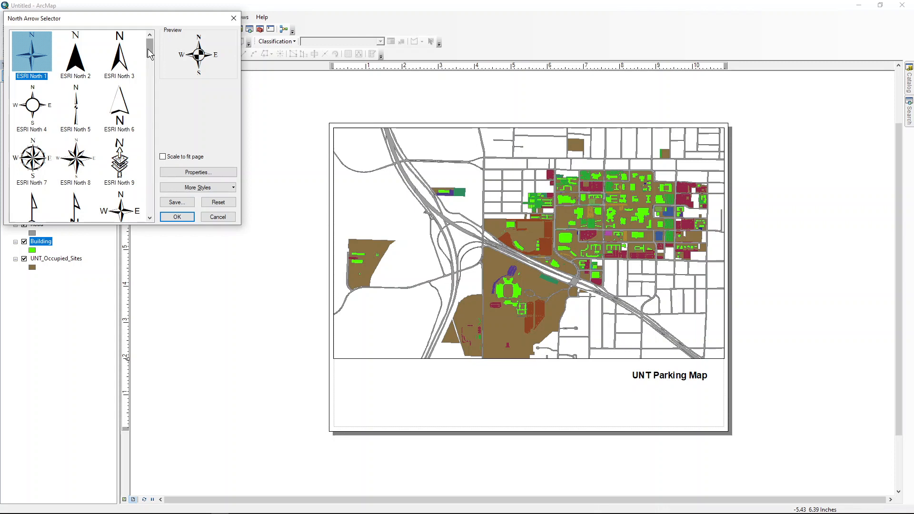
pyautogui.moveTo(149, 54); pyautogui.dragTo(150, 48)
pyautogui.moveTo(149, 51); pyautogui.dragTo(150, 73)
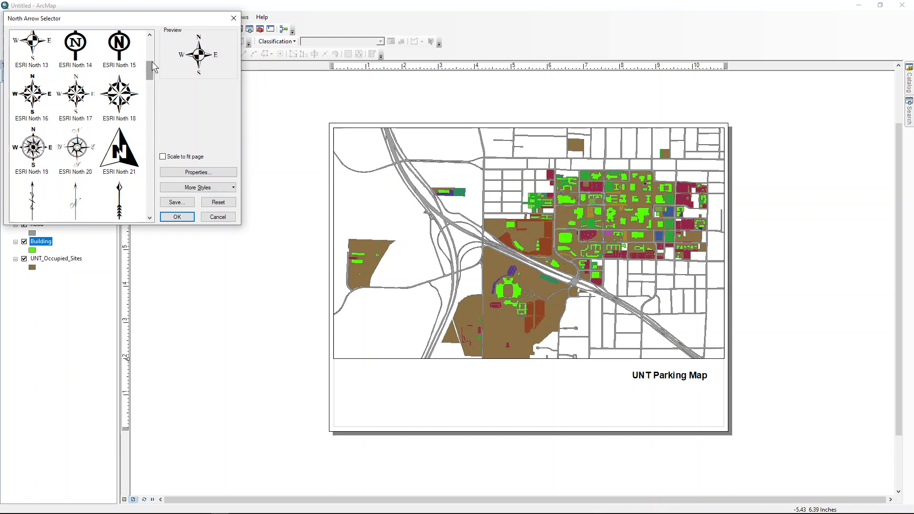
pyautogui.moveTo(150, 66); pyautogui.dragTo(152, 23)
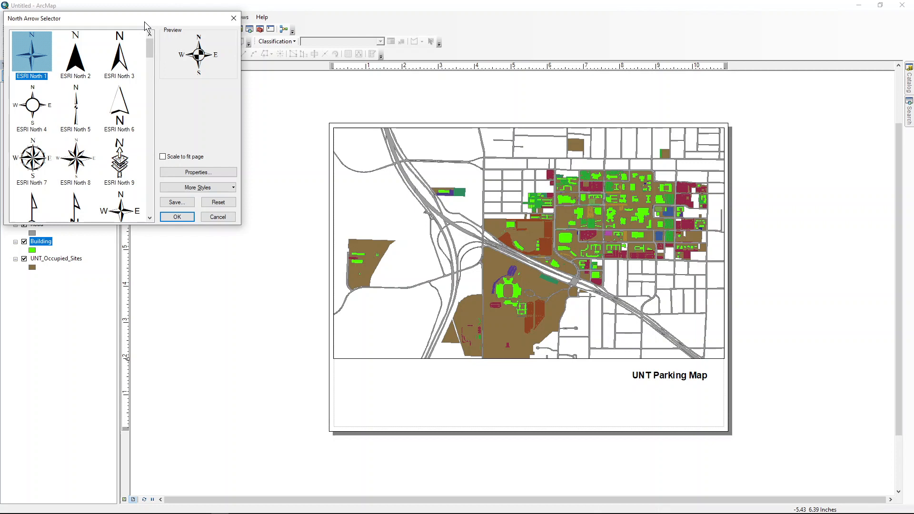
pyautogui.scroll(-3, 106, 188)
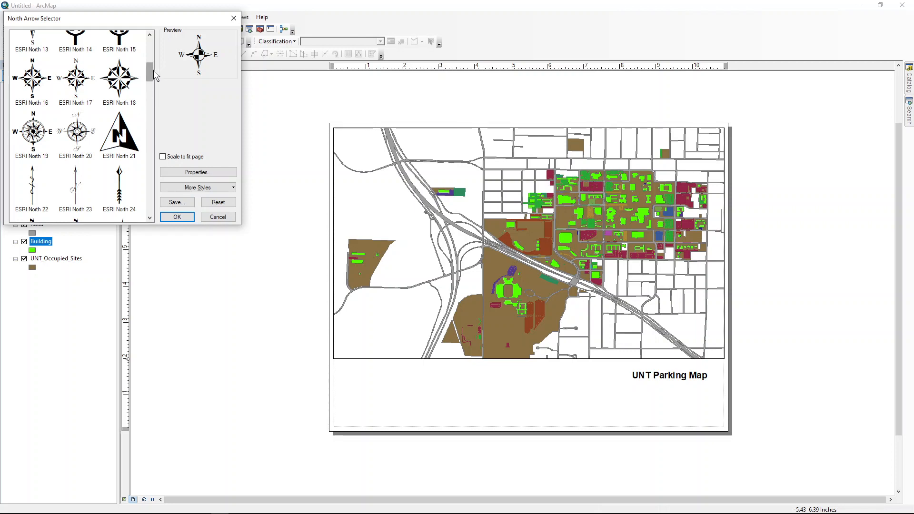
pyautogui.moveTo(149, 70); pyautogui.dragTo(137, 22)
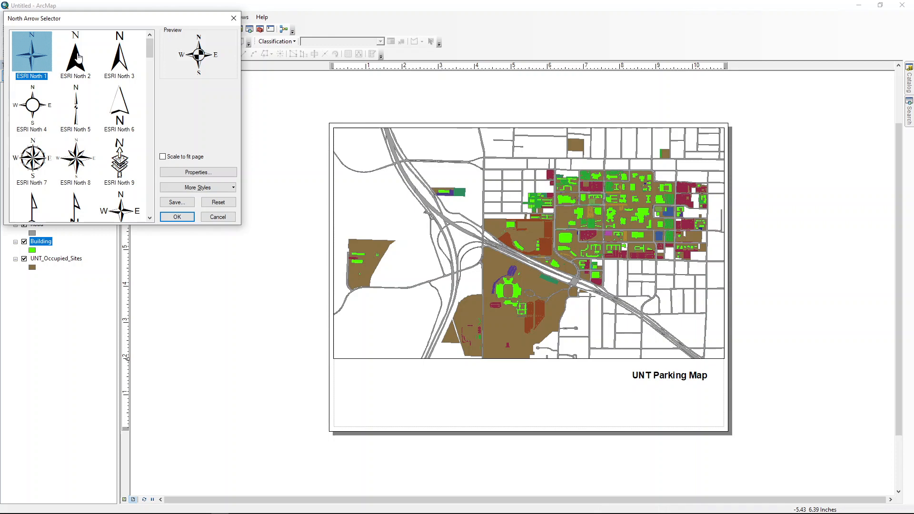
pyautogui.click(78, 58)
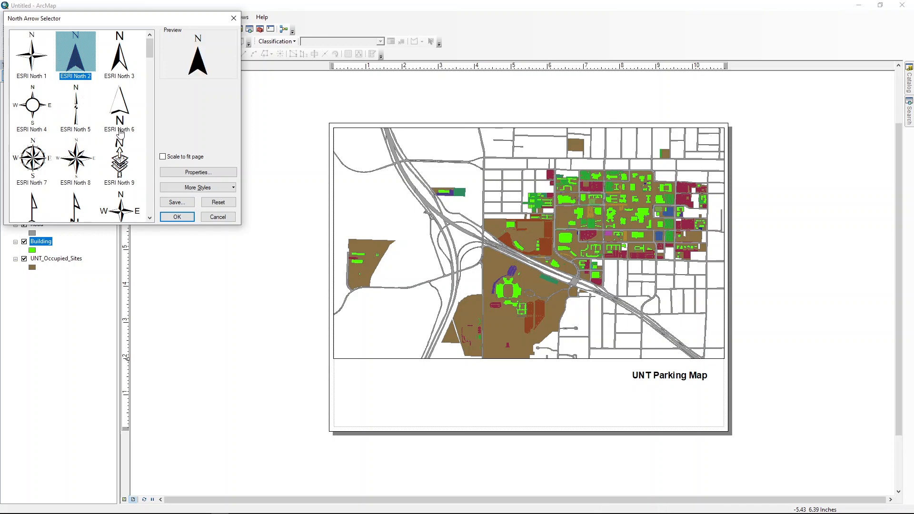
pyautogui.click(177, 216)
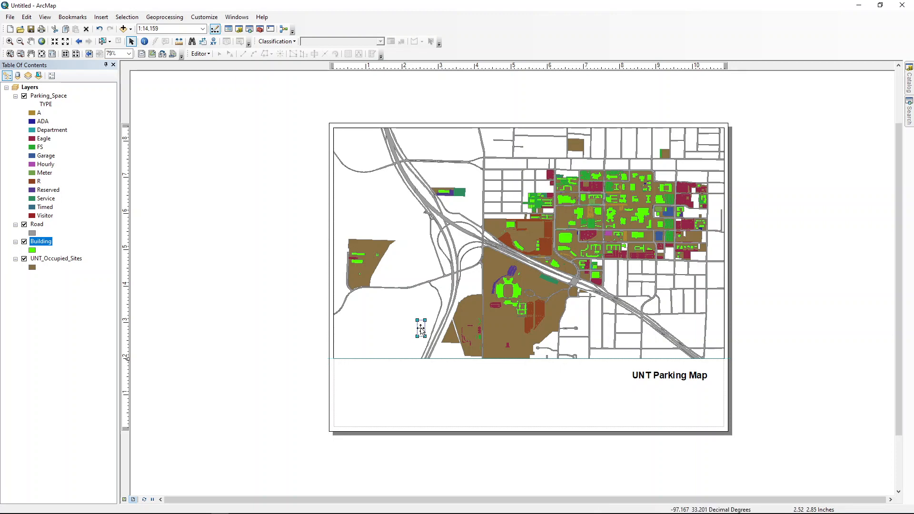
# Step: Move the north arrow into the upper-left corner of the map frame
pyautogui.moveTo(421, 329)
pyautogui.mouseDown()
pyautogui.moveTo(327, 144)
pyautogui.moveTo(341, 141)
pyautogui.mouseUp()
pyautogui.click(298, 153)
pyautogui.click(343, 144)
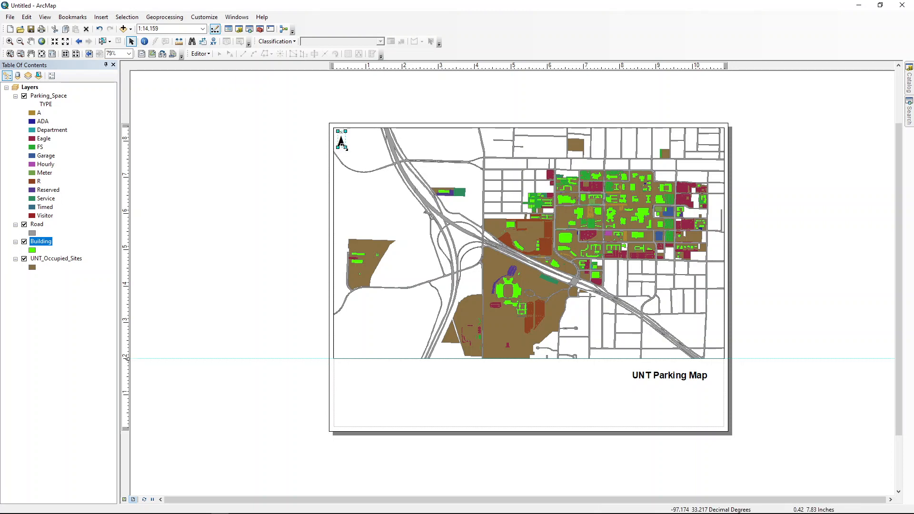
# Step: Try out larger sizes for the north arrow and undo both resizes
pyautogui.moveTo(344, 147); pyautogui.dragTo(447, 358)
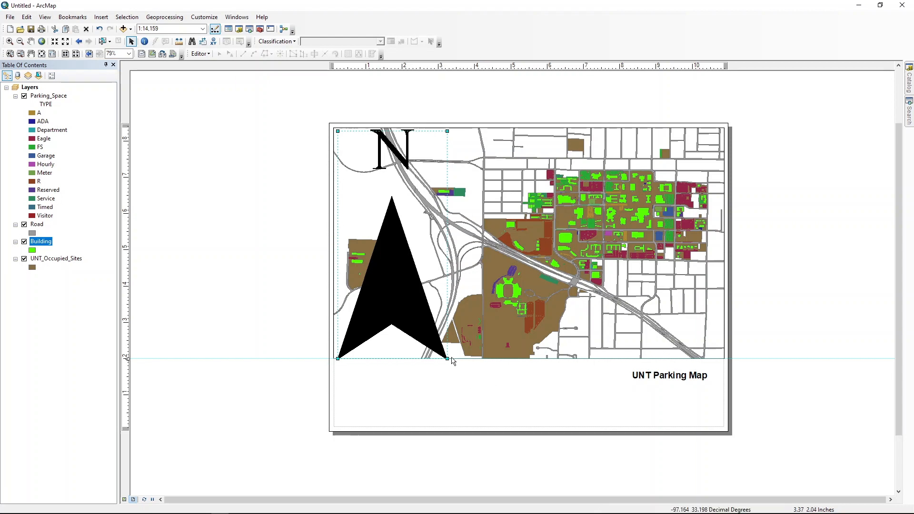
pyautogui.moveTo(447, 359); pyautogui.dragTo(387, 264)
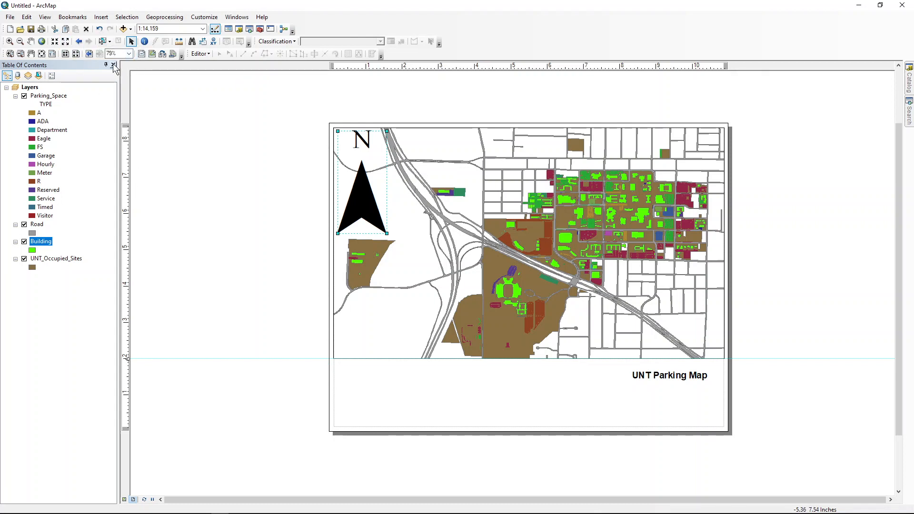
pyautogui.click(23, 18)
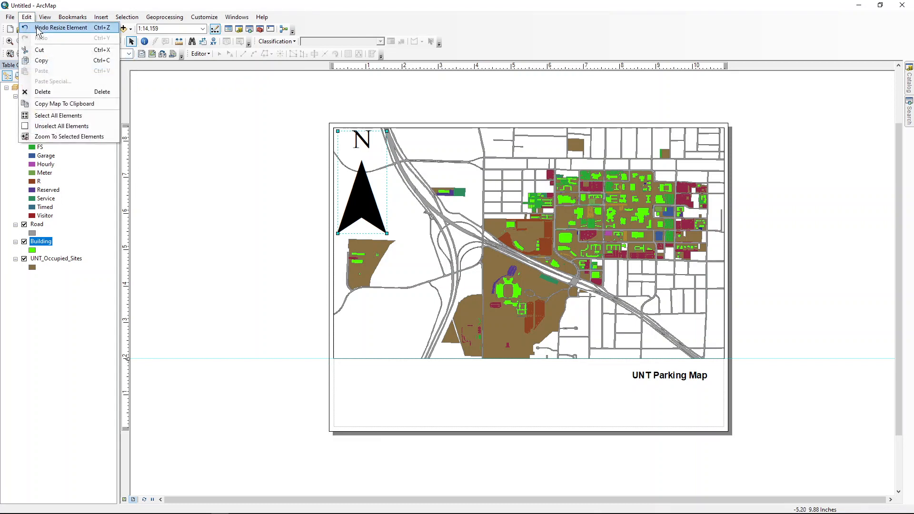
pyautogui.click(38, 27)
pyautogui.click(26, 18)
pyautogui.click(52, 27)
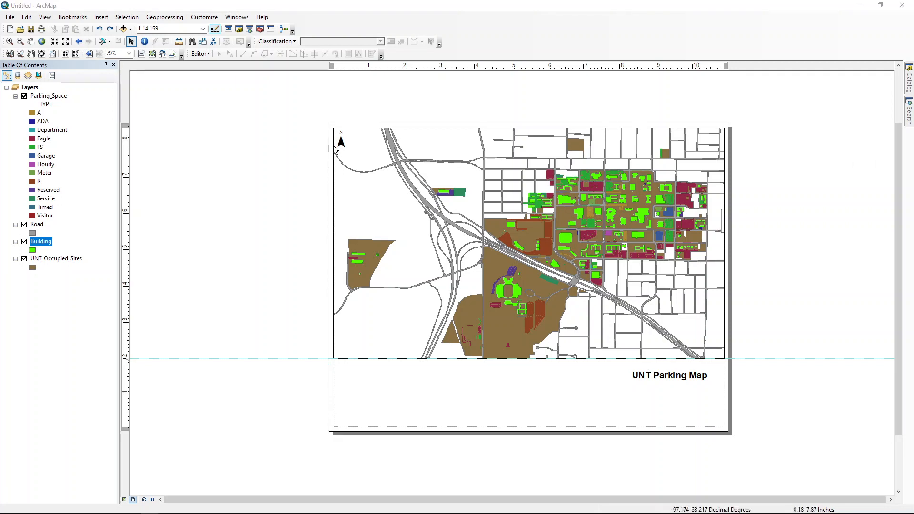
# Step: Insert a scale bar in the Scale Line 1 style on the map layout
pyautogui.click(101, 17)
pyautogui.click(113, 104)
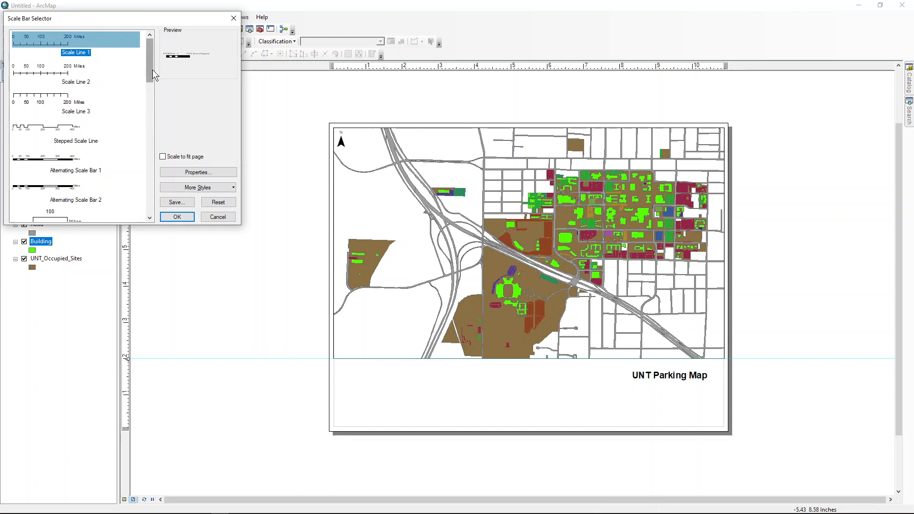
pyautogui.moveTo(153, 70)
pyautogui.mouseDown()
pyautogui.moveTo(147, 133)
pyautogui.moveTo(147, 64)
pyautogui.mouseUp()
pyautogui.click(58, 42)
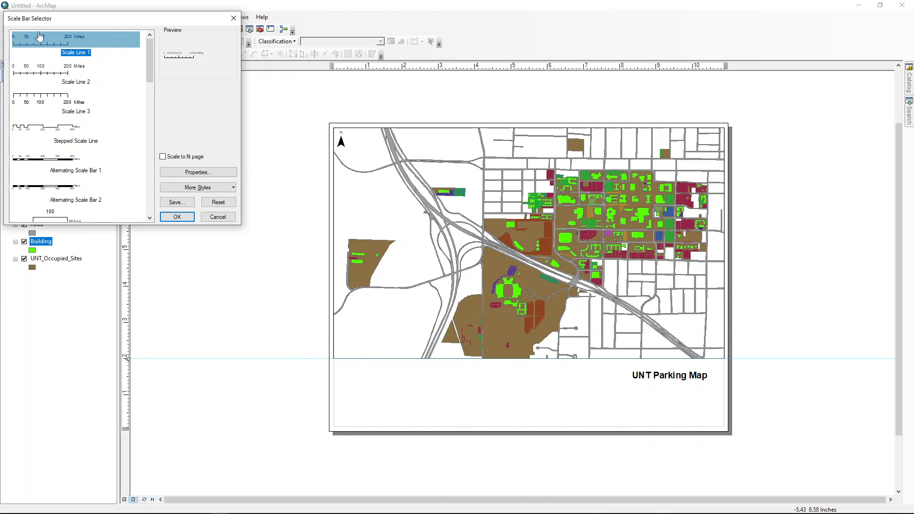
pyautogui.click(46, 73)
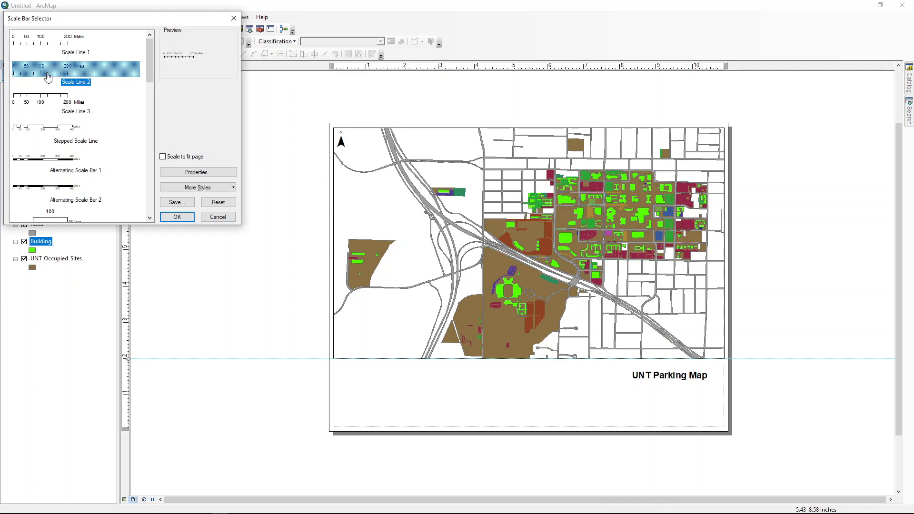
pyautogui.click(47, 44)
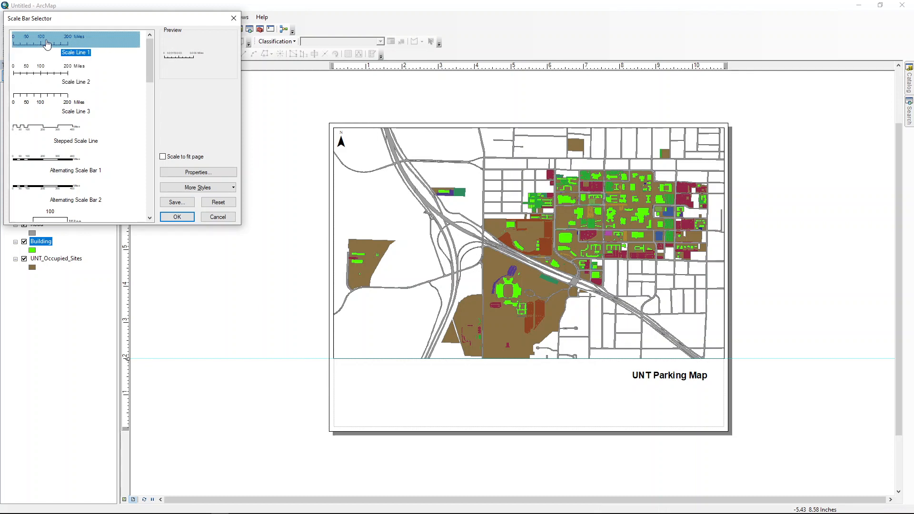
pyautogui.click(177, 217)
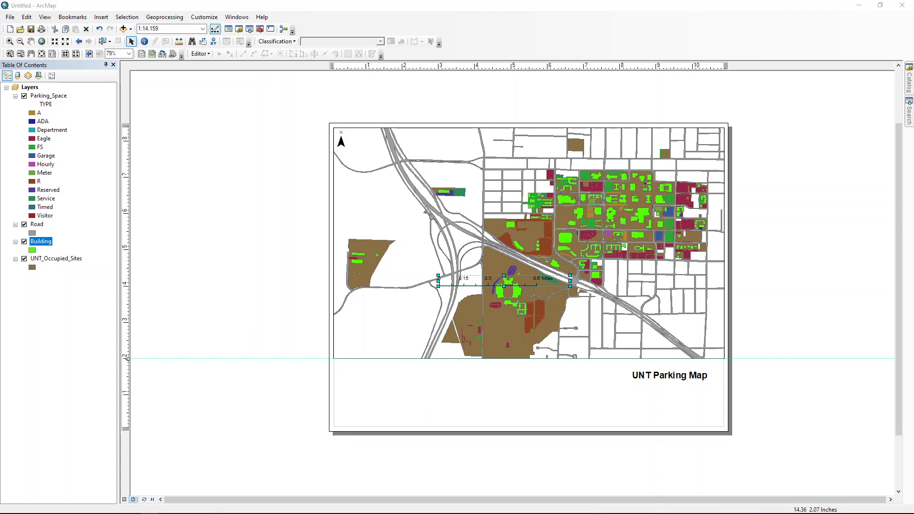
# Step: Set the scale bar to adjust width when resizing, with a division value of 0.5 mi and 1 division
pyautogui.doubleClick(494, 281)
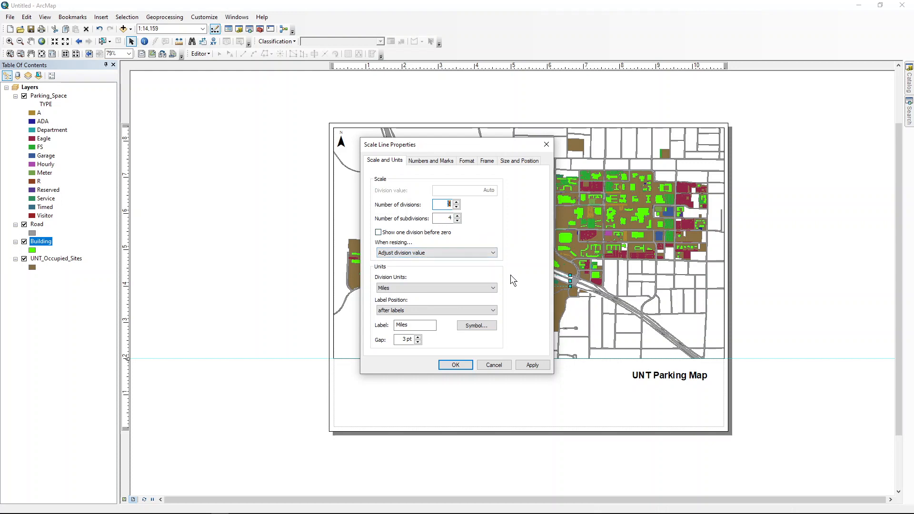
pyautogui.click(442, 253)
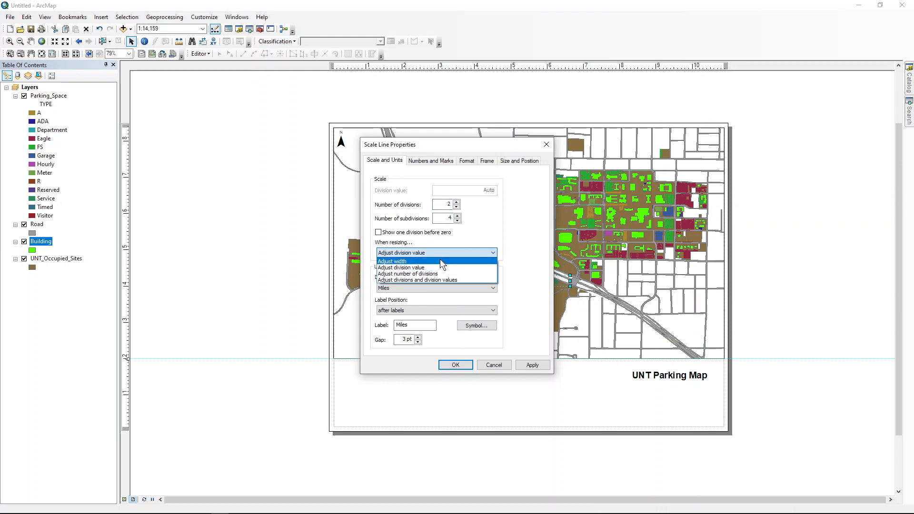
pyautogui.click(440, 260)
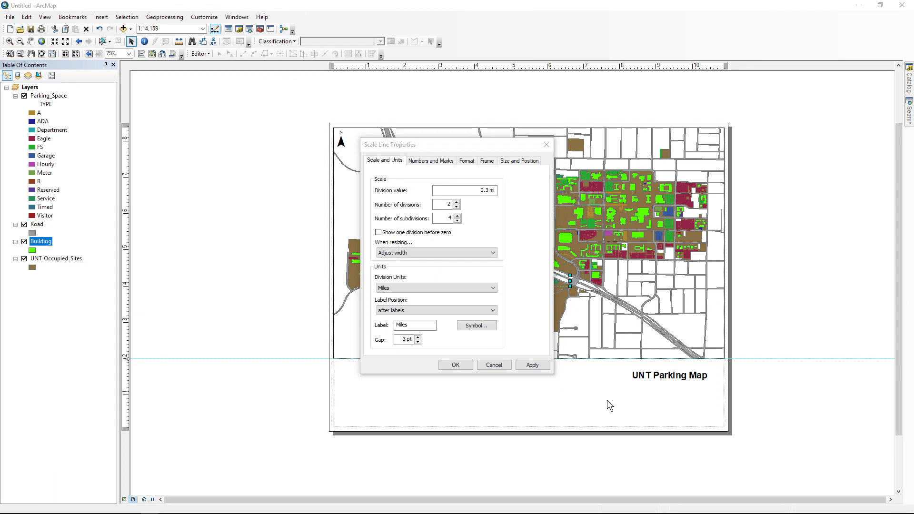
pyautogui.moveTo(497, 146); pyautogui.dragTo(337, 159)
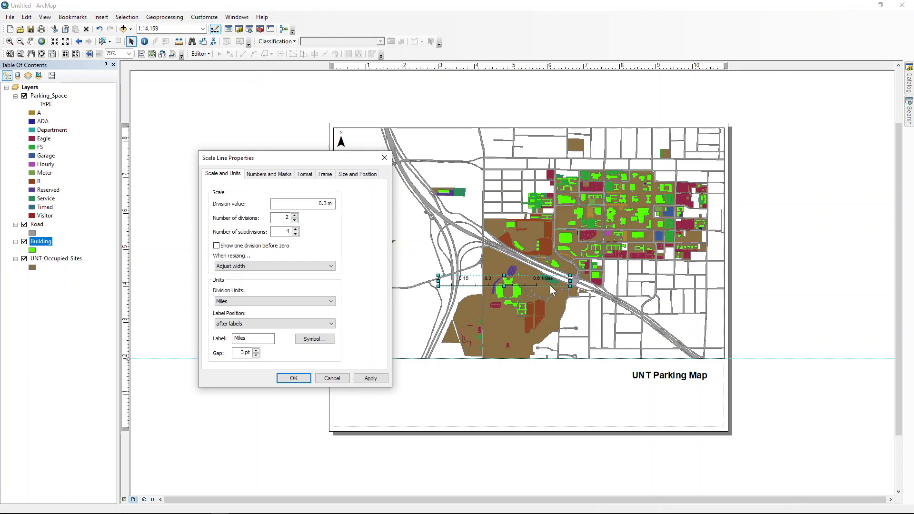
pyautogui.doubleClick(312, 204)
pyautogui.write('0.5')
pyautogui.click(295, 217)
pyautogui.click(295, 220)
pyautogui.click(295, 220)
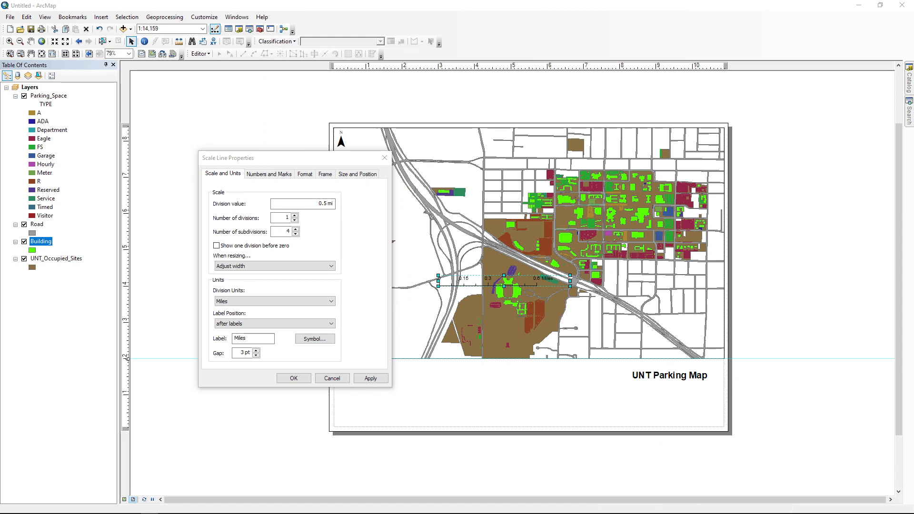
# Step: Set the scale bar's text size to 14 and move it below the map title, into the page's lower-right corner
pyautogui.click(253, 170)
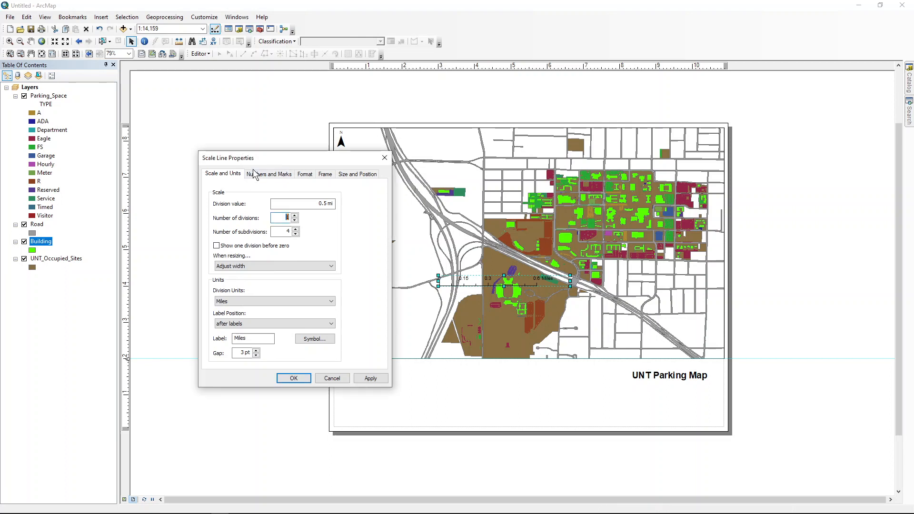
pyautogui.click(254, 171)
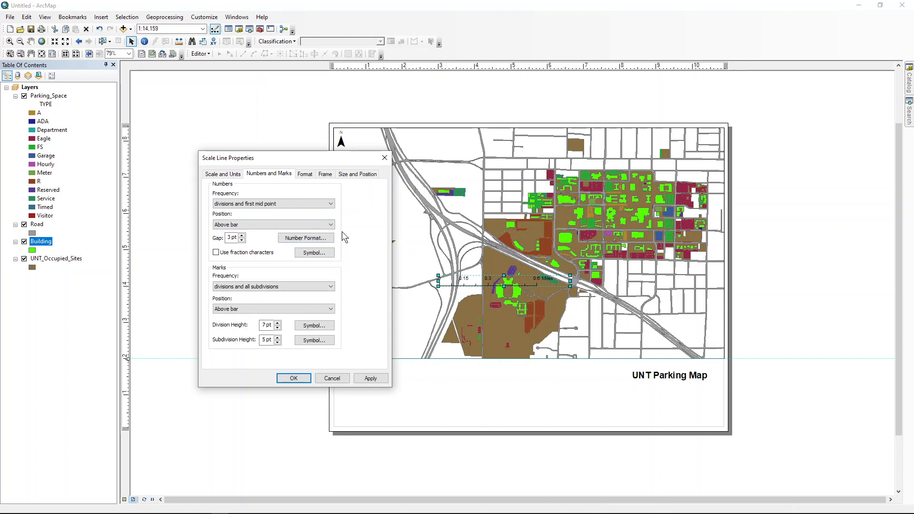
pyautogui.click(306, 175)
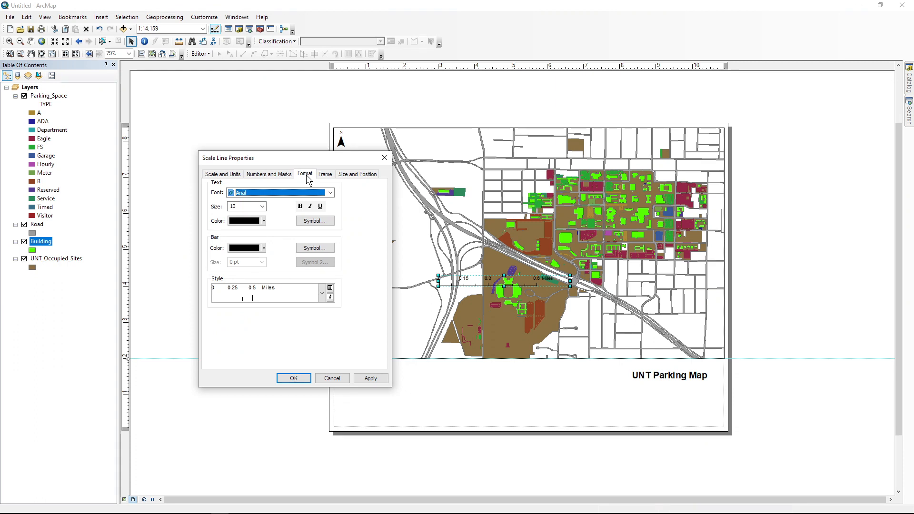
pyautogui.click(262, 206)
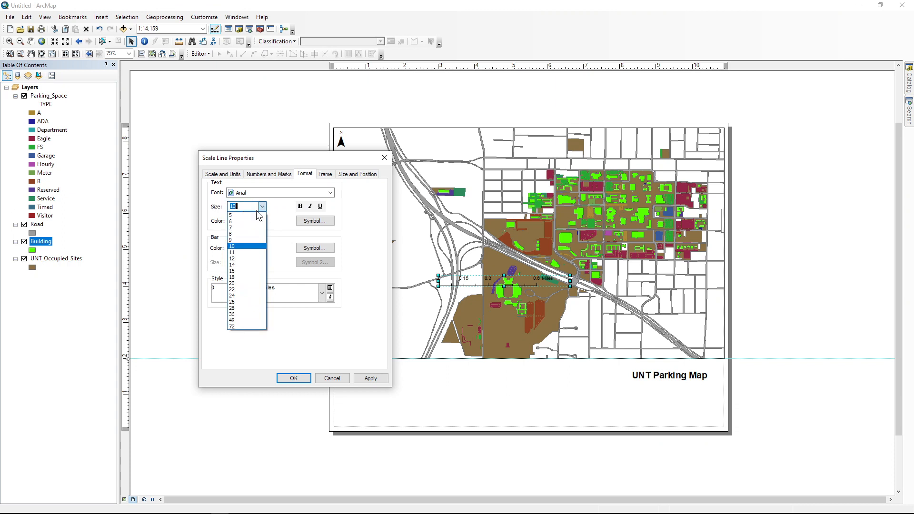
pyautogui.click(248, 264)
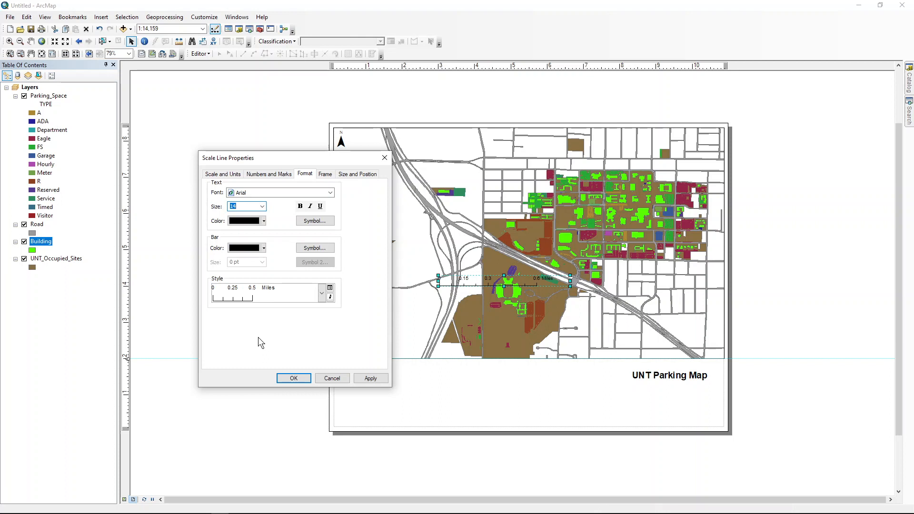
pyautogui.press('Return')
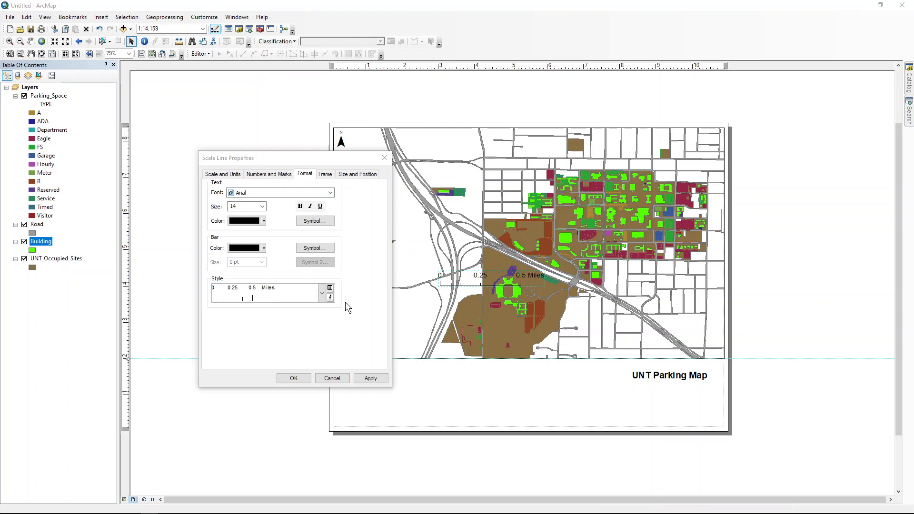
pyautogui.click(295, 379)
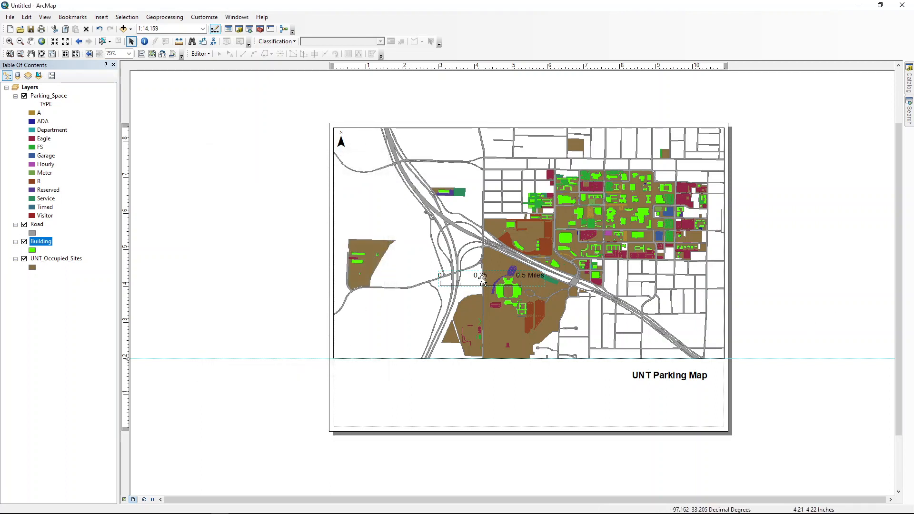
pyautogui.moveTo(482, 279); pyautogui.dragTo(660, 420)
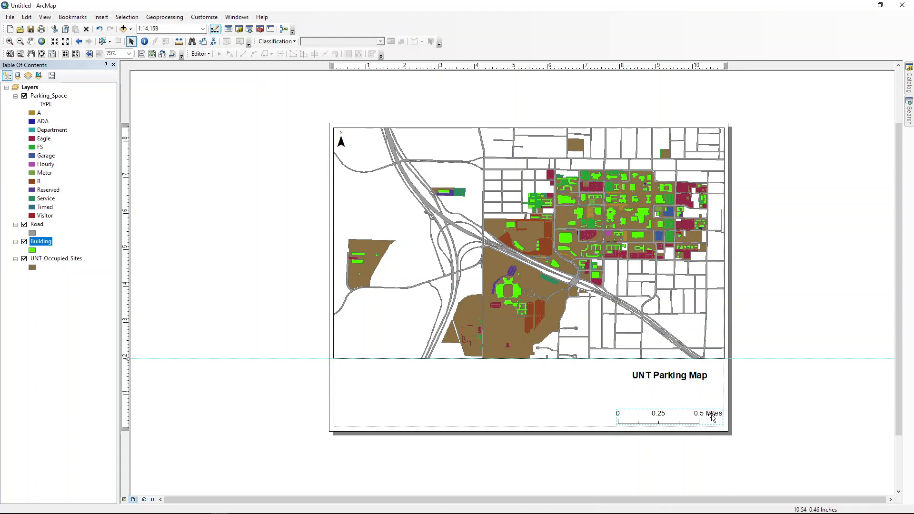
# Step: Set the scale bar's unit label position to below center and move the scale bar against the map page's lower-right corner
pyautogui.doubleClick(669, 416)
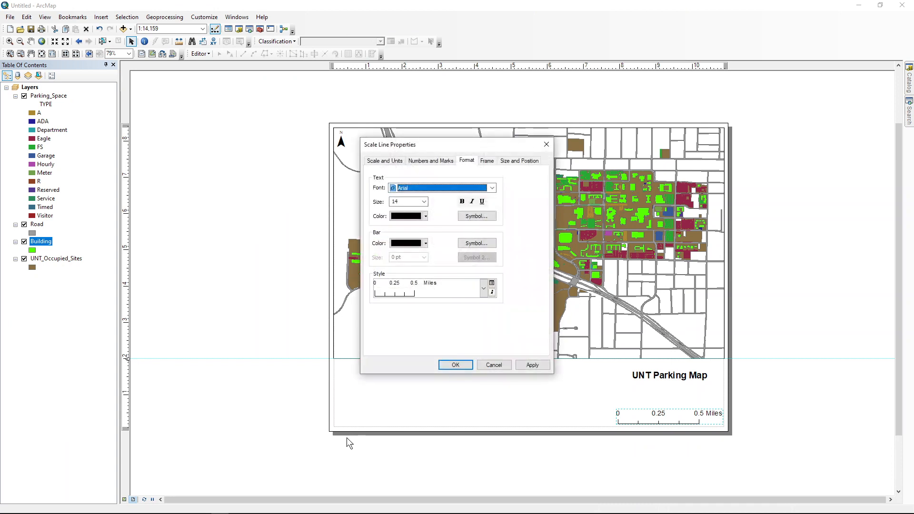
pyautogui.click(394, 160)
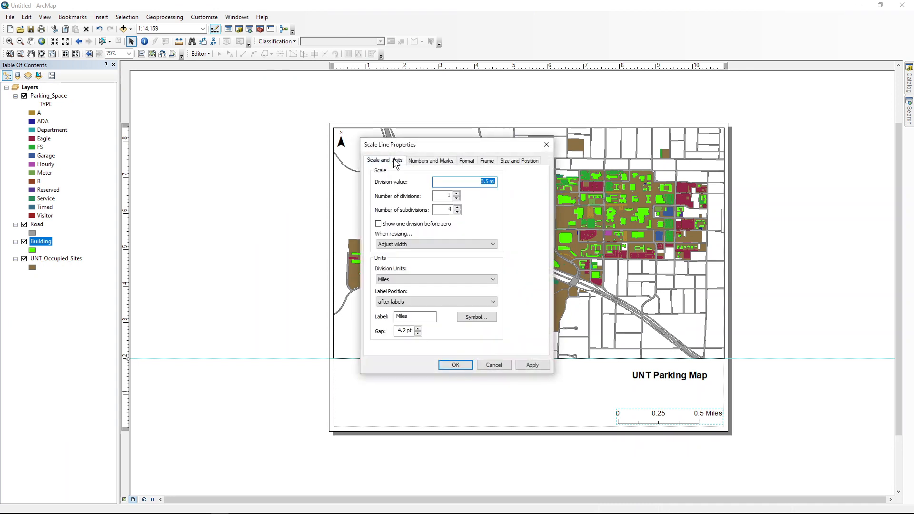
pyautogui.click(388, 282)
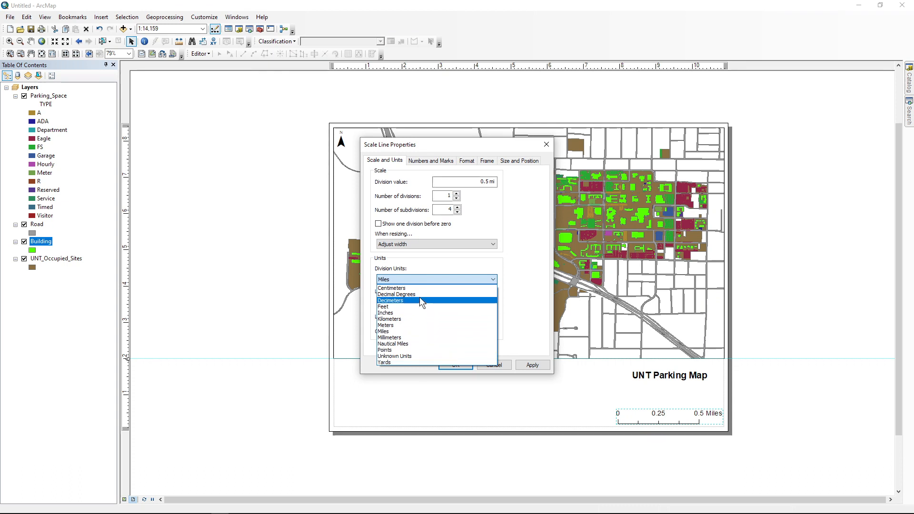
pyautogui.click(403, 260)
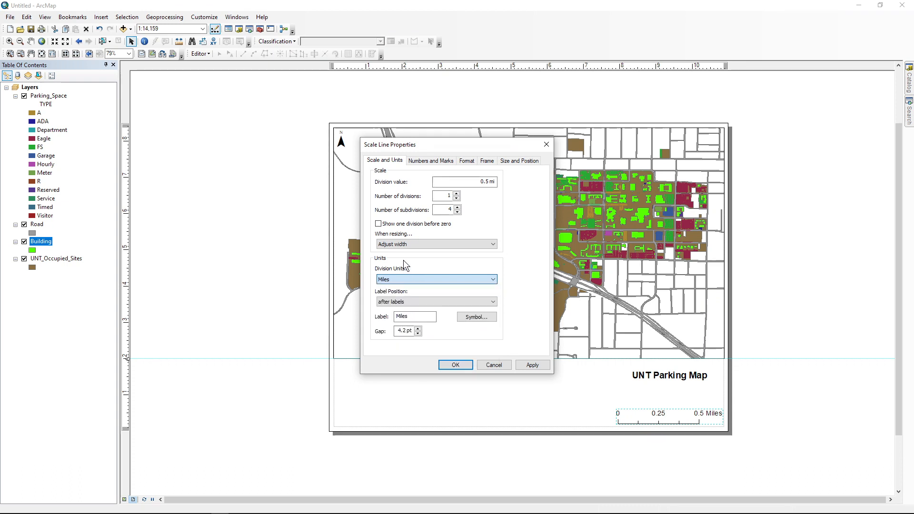
pyautogui.click(385, 305)
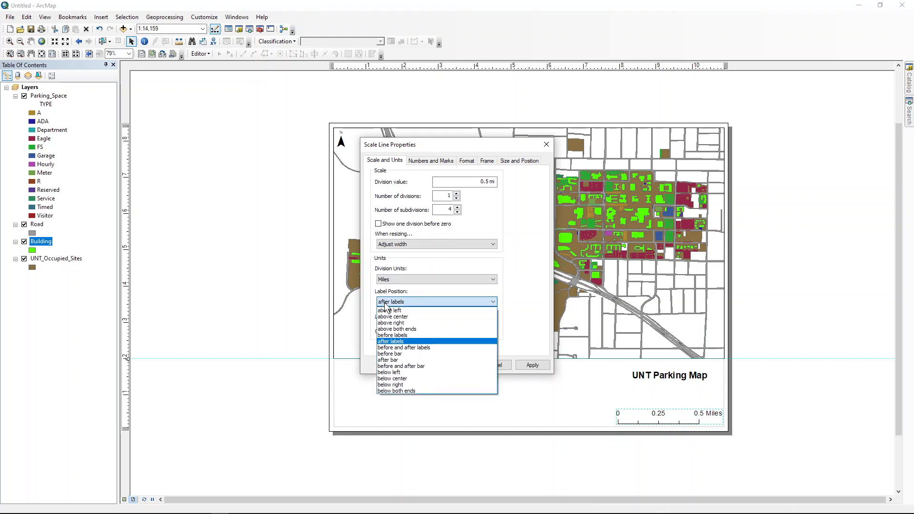
pyautogui.click(393, 379)
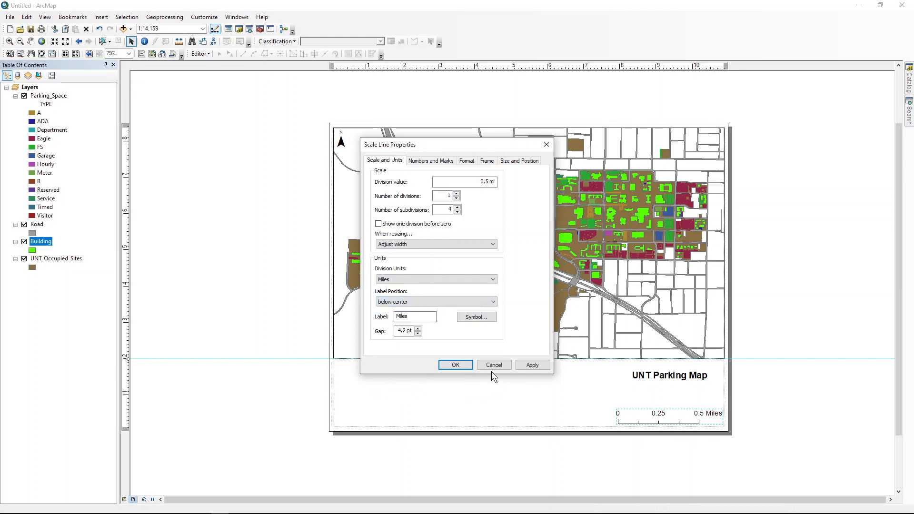
pyautogui.click(522, 367)
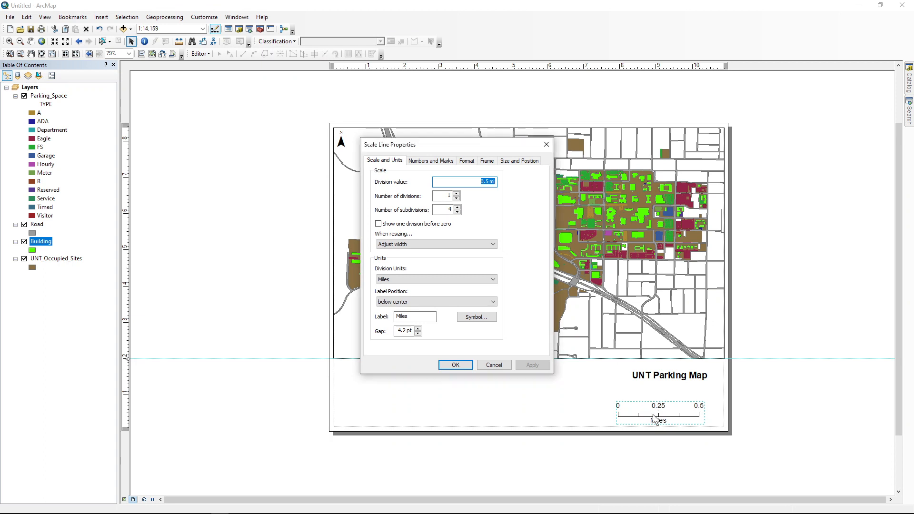
pyautogui.click(455, 365)
pyautogui.moveTo(663, 416); pyautogui.dragTo(683, 416)
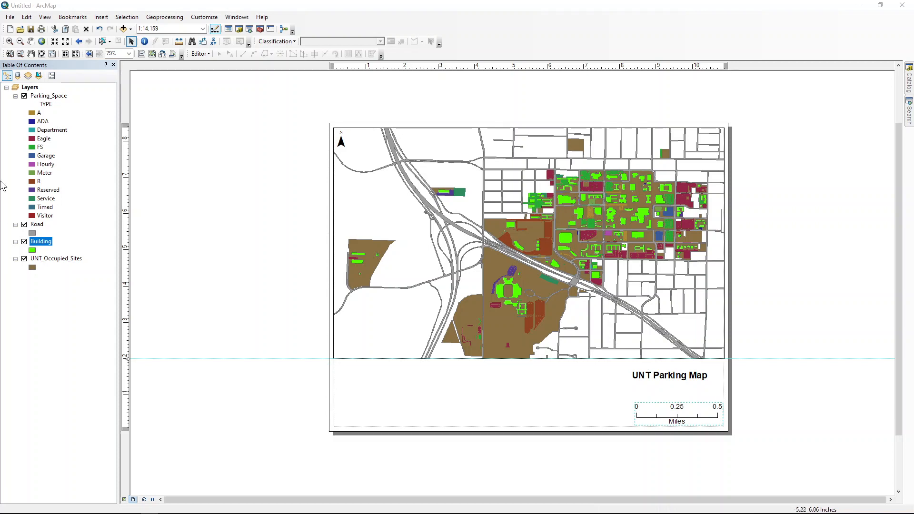
# Step: Start a legend containing all four map layers, arranged in 4 columns
pyautogui.click(101, 17)
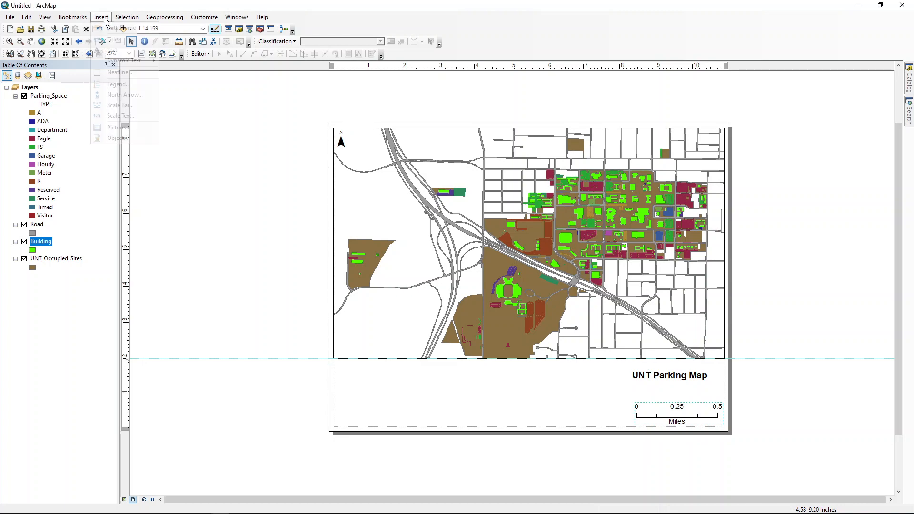
pyautogui.click(118, 84)
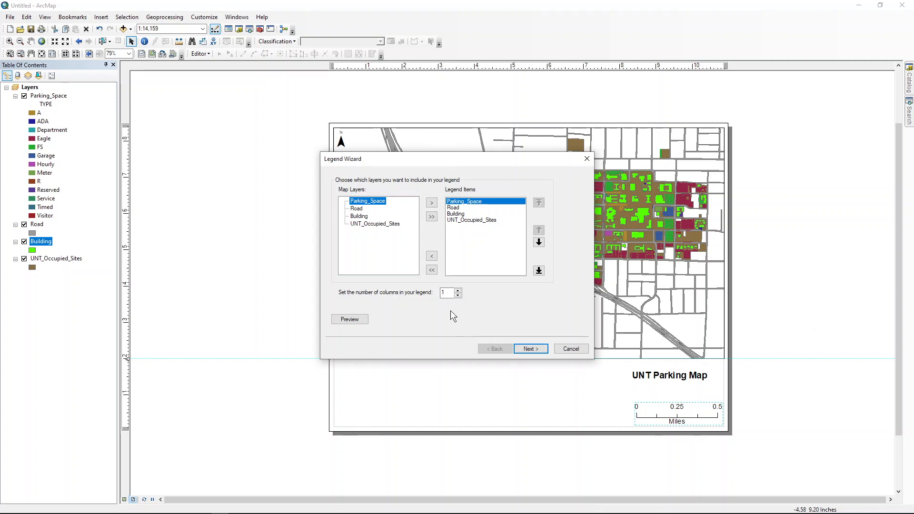
pyautogui.click(447, 293)
pyautogui.write('4')
pyautogui.click(532, 349)
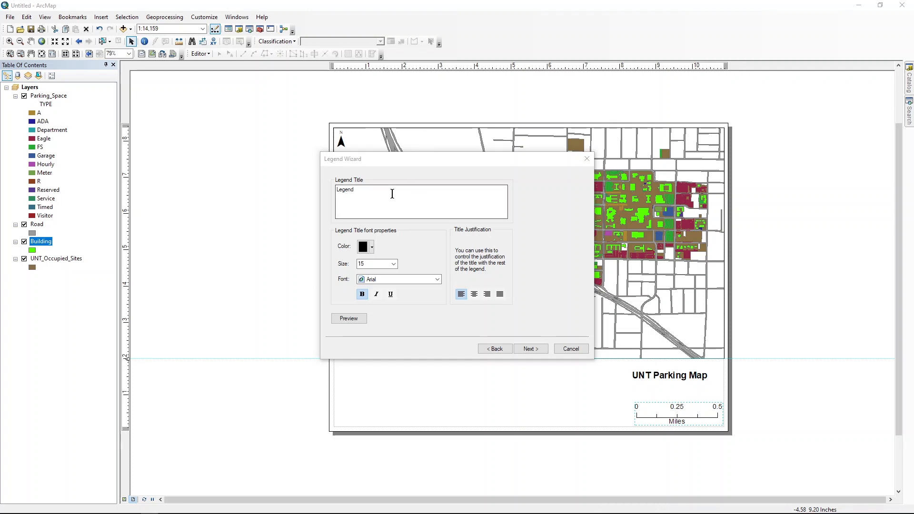
# Step: Replace the default legend title with "Parking Permit Types"
pyautogui.click(350, 186)
pyautogui.doubleClick(350, 187)
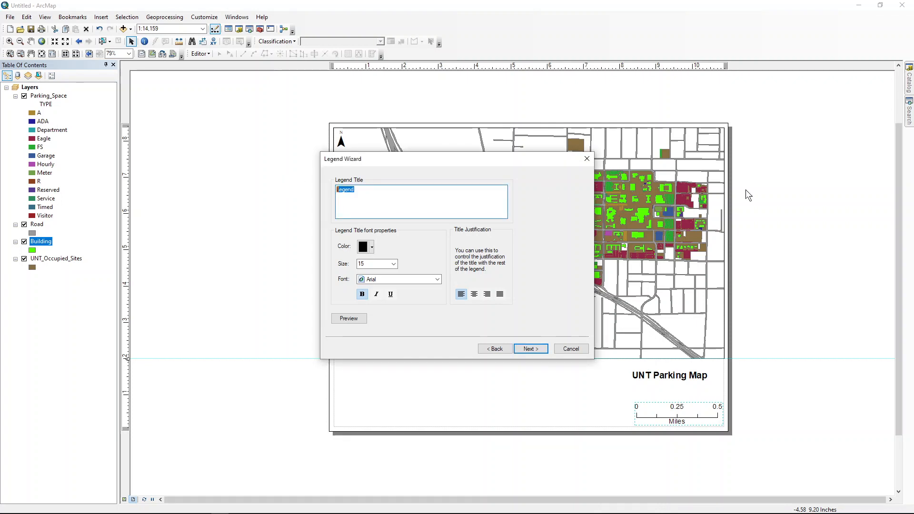
pyautogui.write('Parking Permit Type')
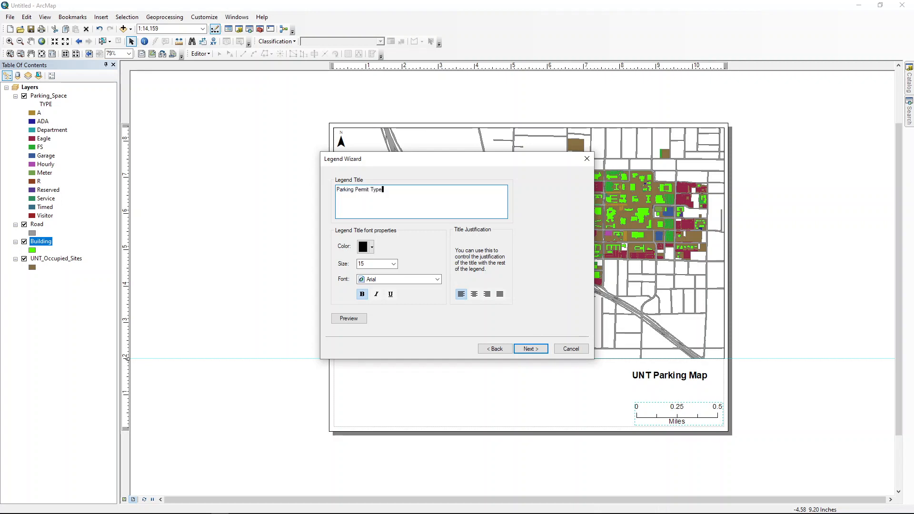
pyautogui.write('s')
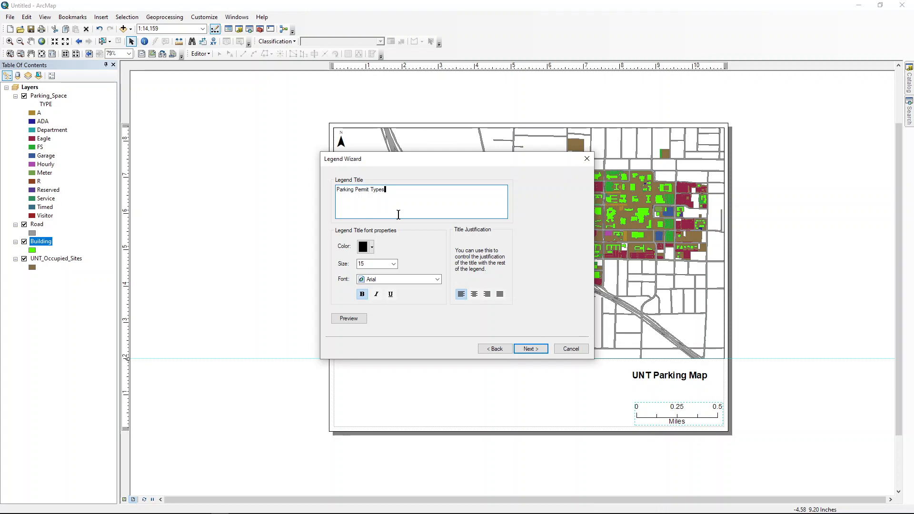
pyautogui.press('Left')
pyautogui.press('Left')
pyautogui.press('Left')
pyautogui.press('Left')
pyautogui.press('Left')
pyautogui.press('BackSpace')
pyautogui.press('BackSpace')
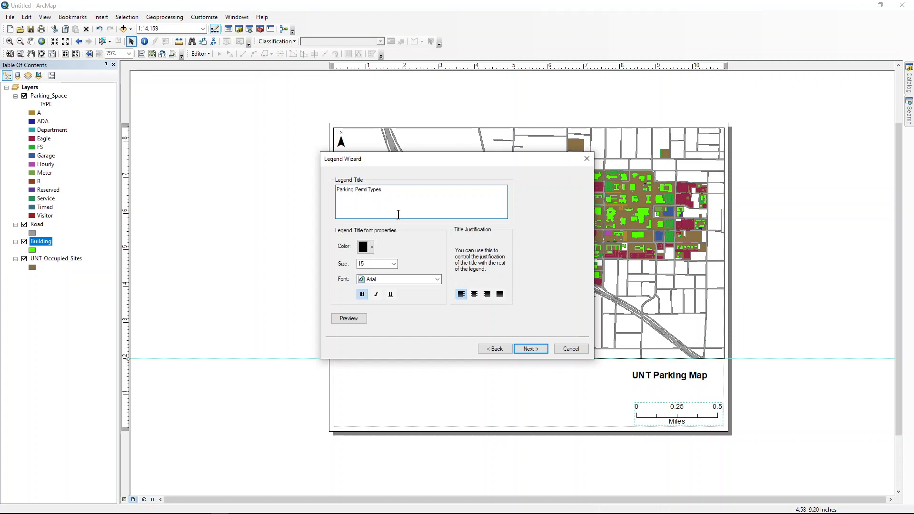
pyautogui.press('Delete')
pyautogui.write('t ')
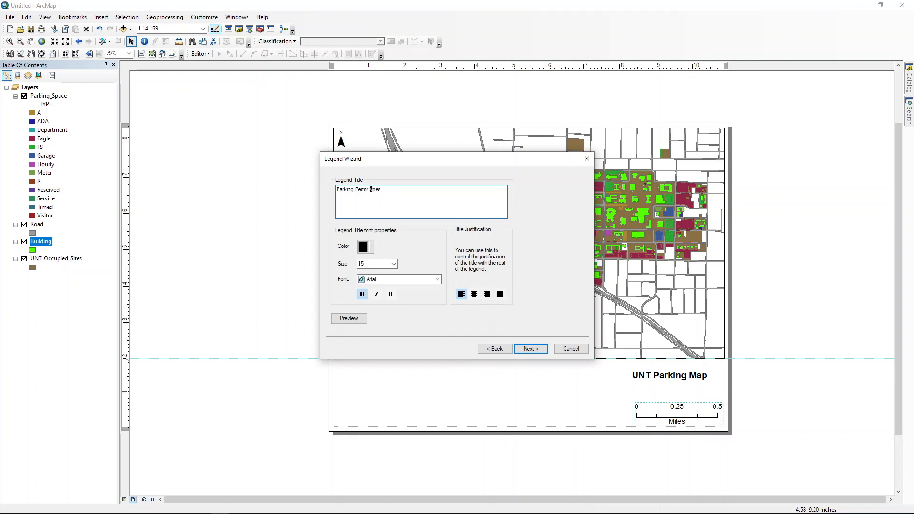
pyautogui.write('T')
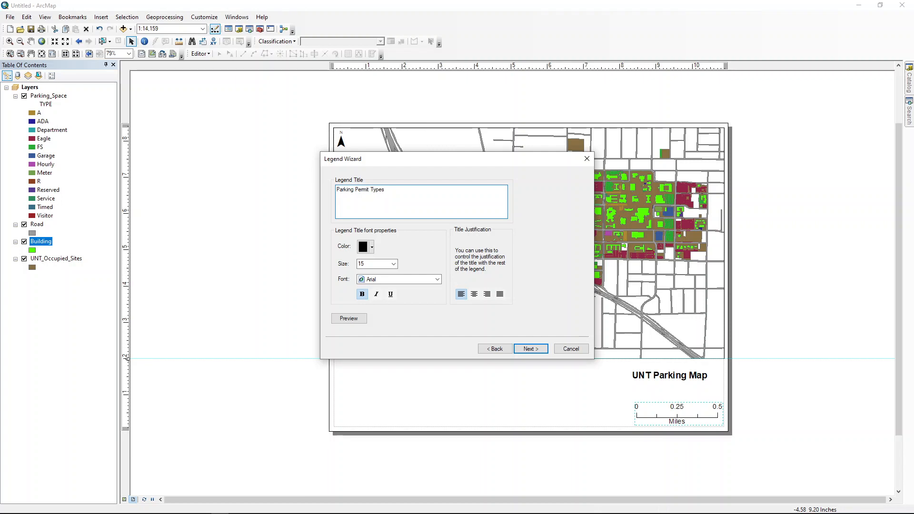
# Step: Finish the legend with the default frame, patch and spacing settings, and place it below the map beside the map title
pyautogui.click(538, 350)
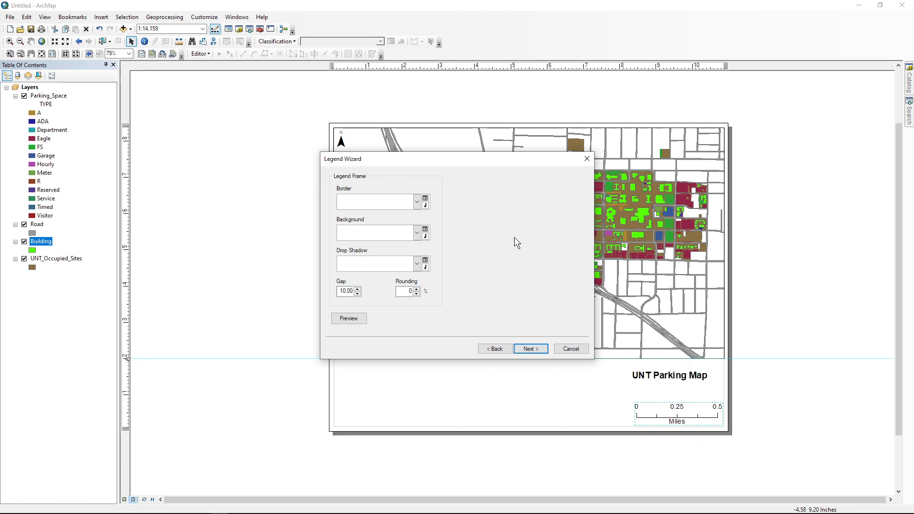
pyautogui.click(525, 351)
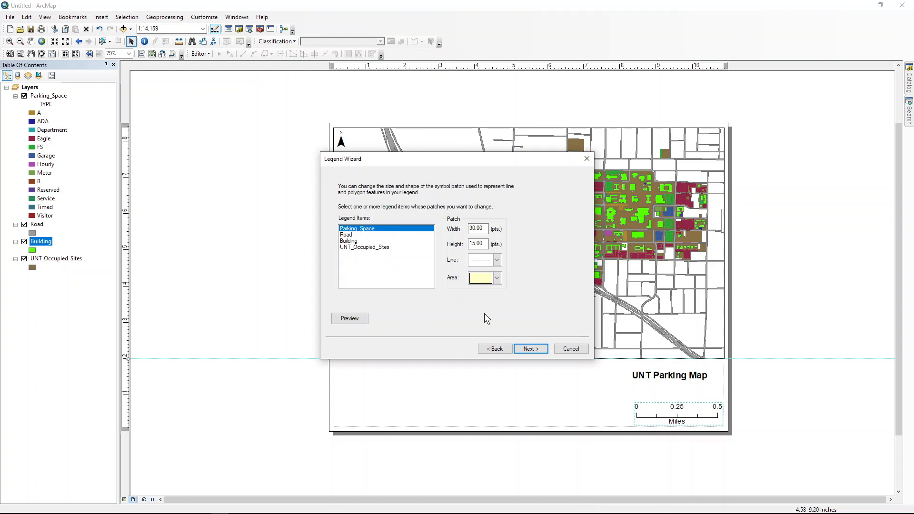
pyautogui.click(528, 349)
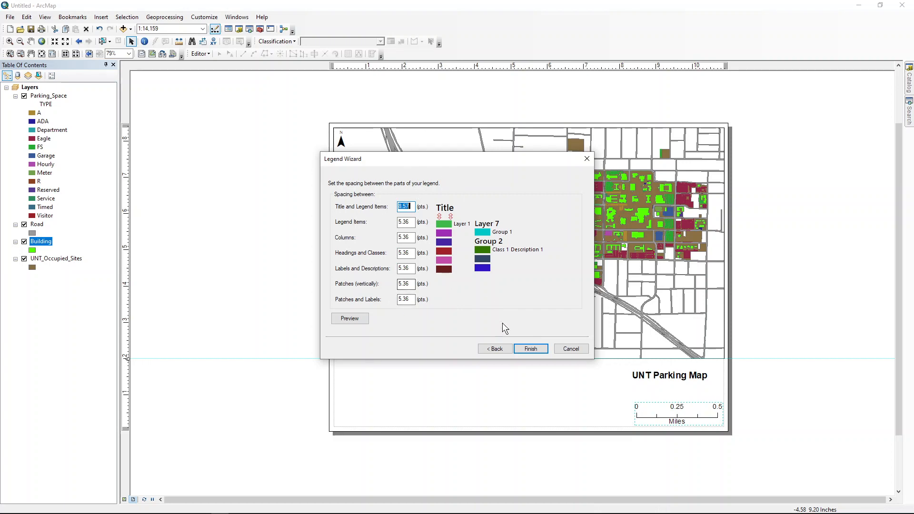
pyautogui.click(525, 350)
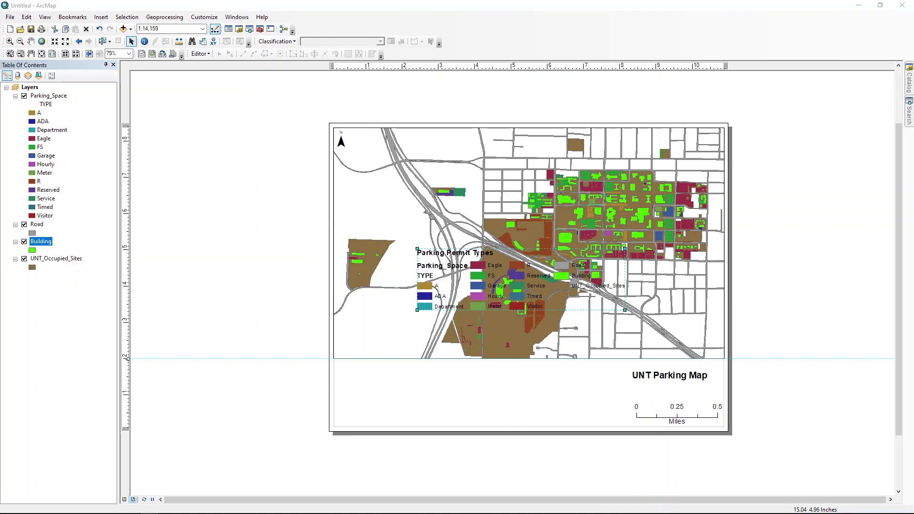
pyautogui.moveTo(522, 281); pyautogui.dragTo(502, 402)
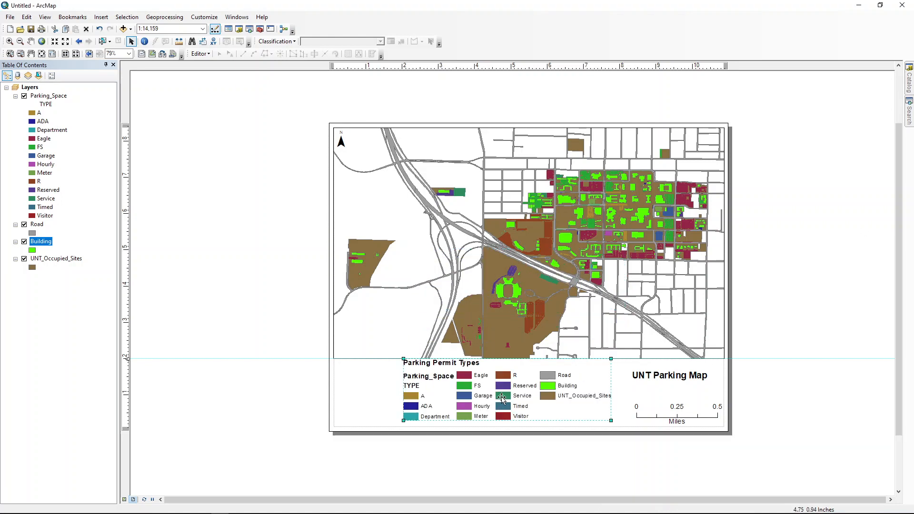
# Step: Set the legend title's text size to 16 in the legend properties
pyautogui.doubleClick(501, 396)
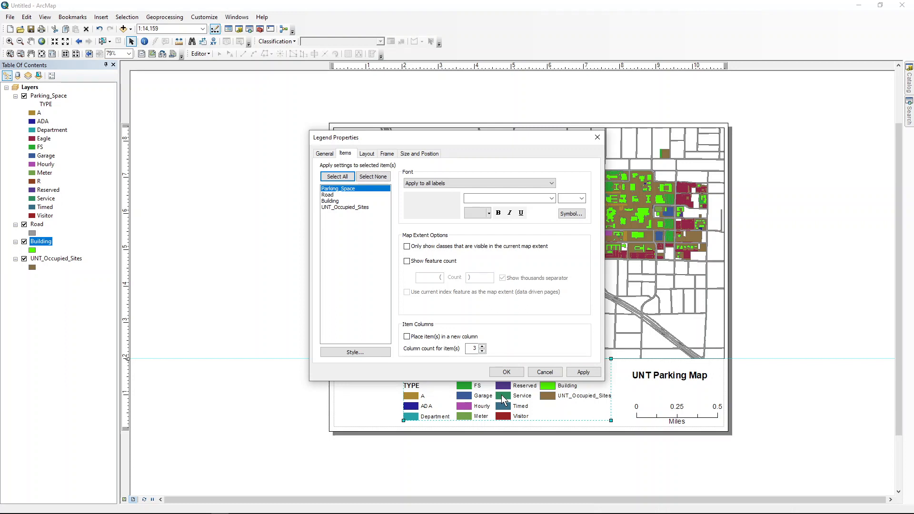
pyautogui.click(324, 154)
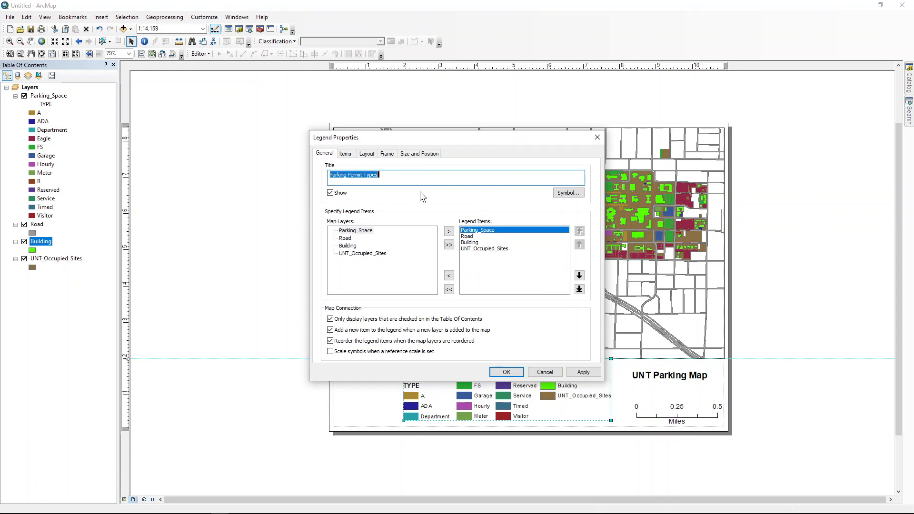
pyautogui.click(420, 176)
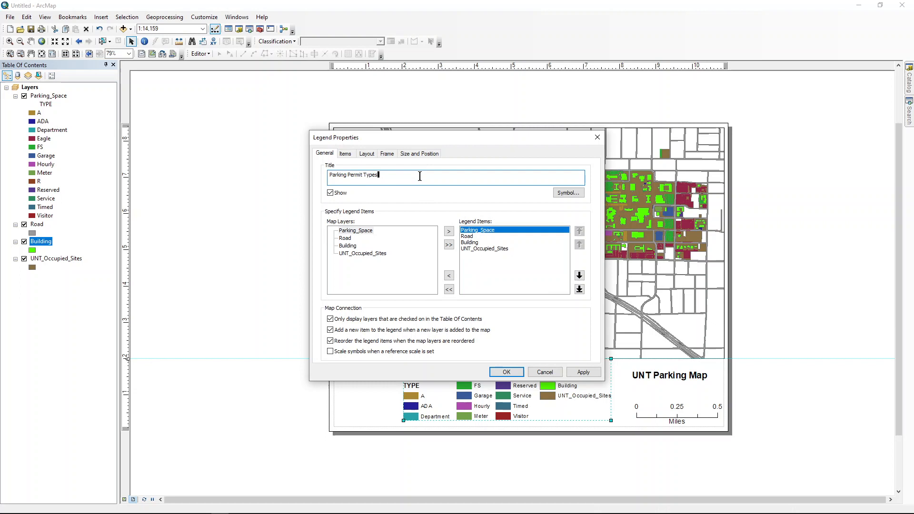
pyautogui.click(567, 194)
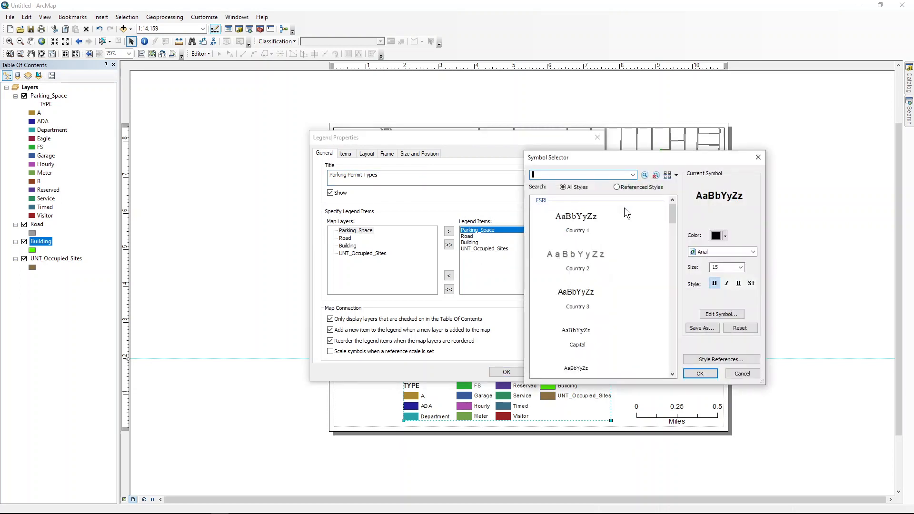
pyautogui.press('Tab')
pyautogui.press('Tab')
pyautogui.press('Tab')
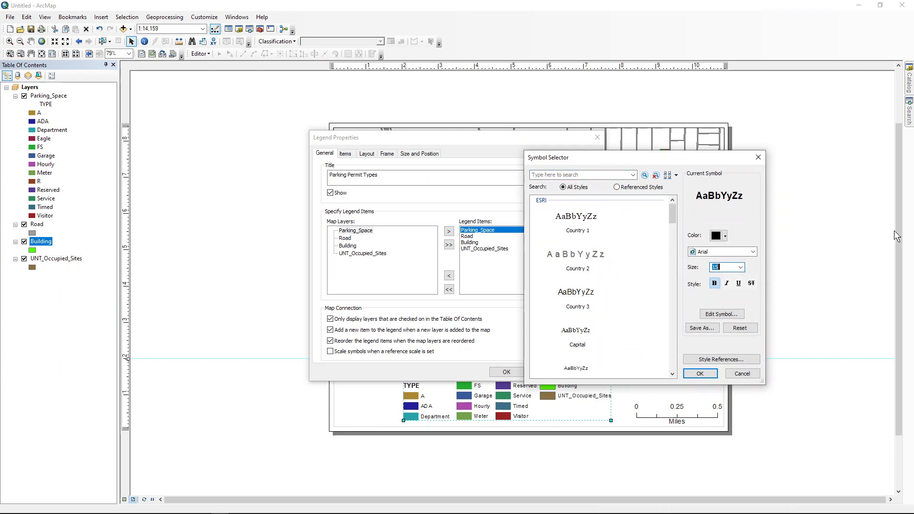
pyautogui.write('16')
pyautogui.click(700, 374)
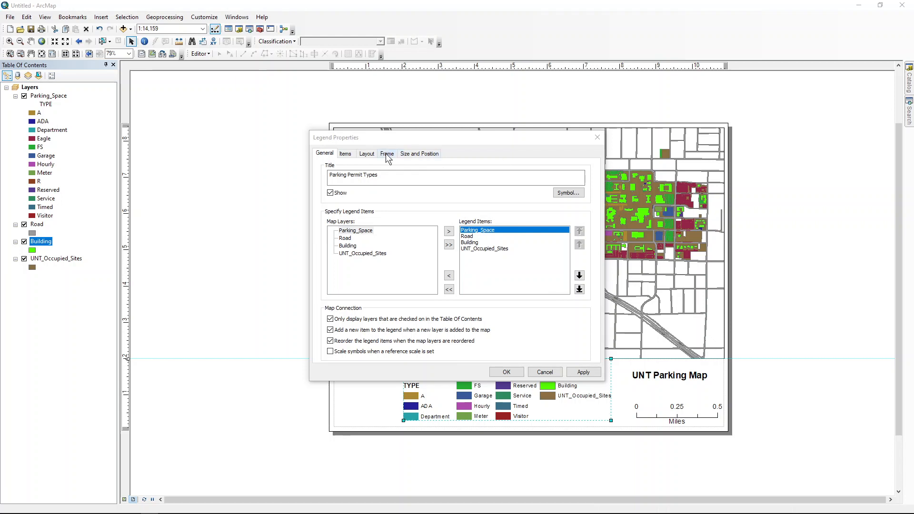
# Step: Hide the layer name and heading of the Parking_Space legend item, keeping only its labels
pyautogui.click(342, 156)
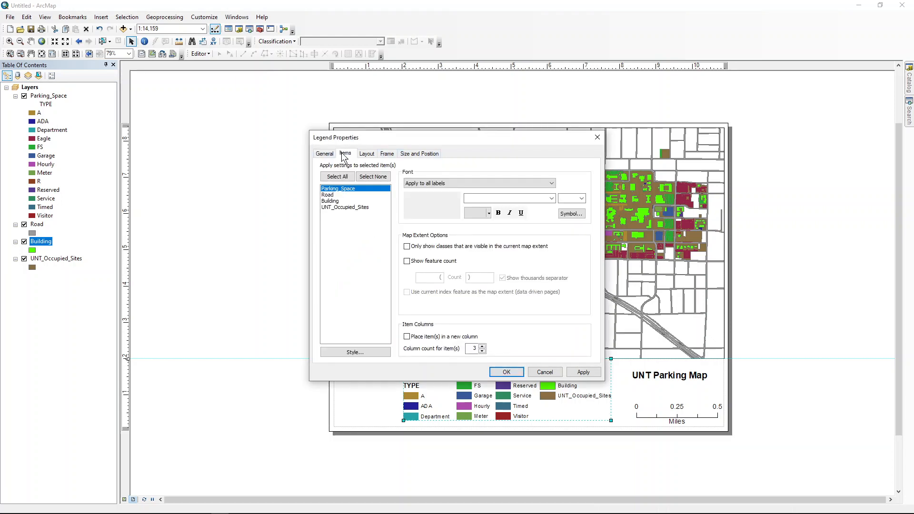
pyautogui.click(341, 354)
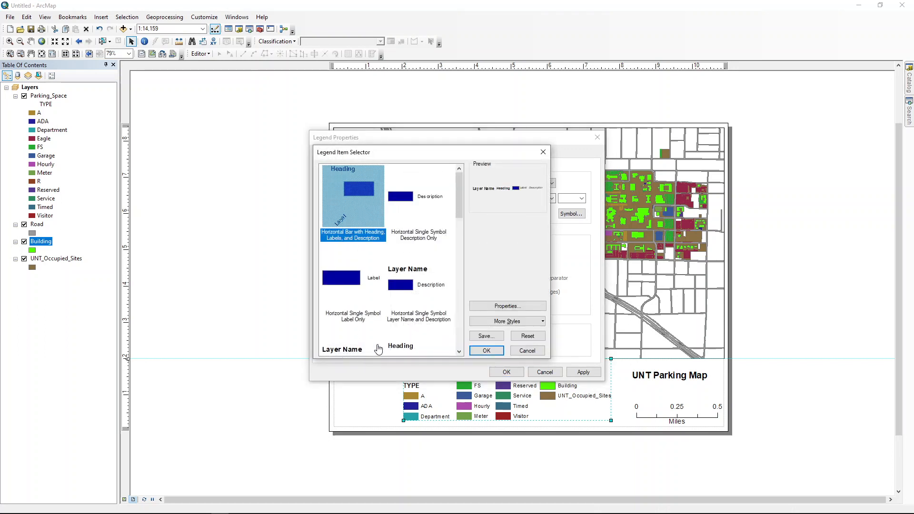
pyautogui.click(495, 309)
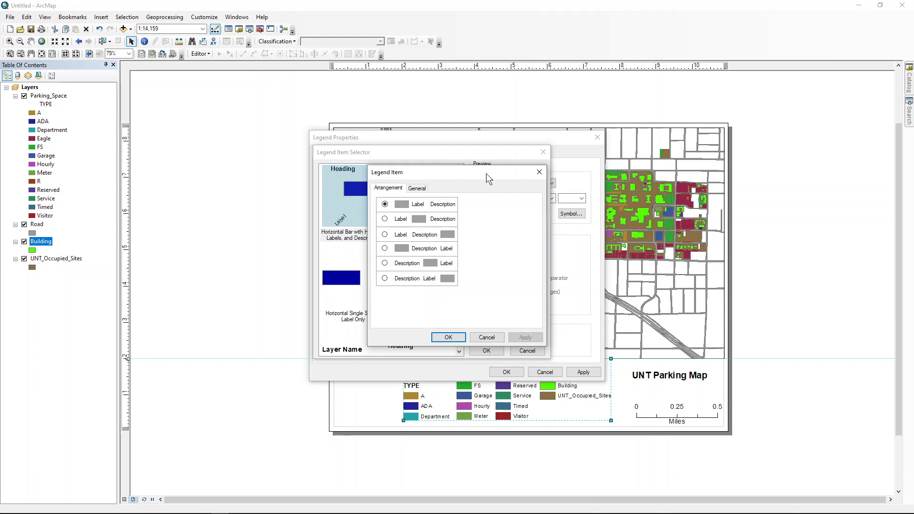
pyautogui.click(418, 188)
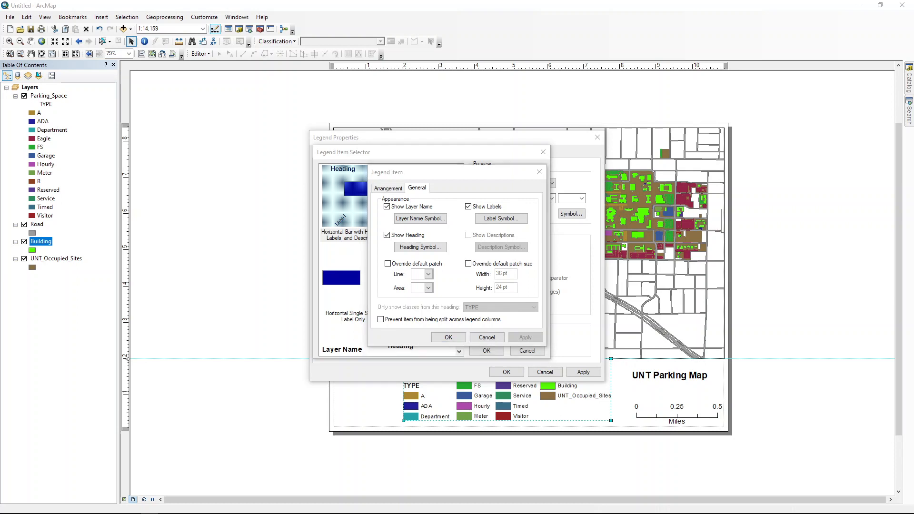
pyautogui.click(387, 207)
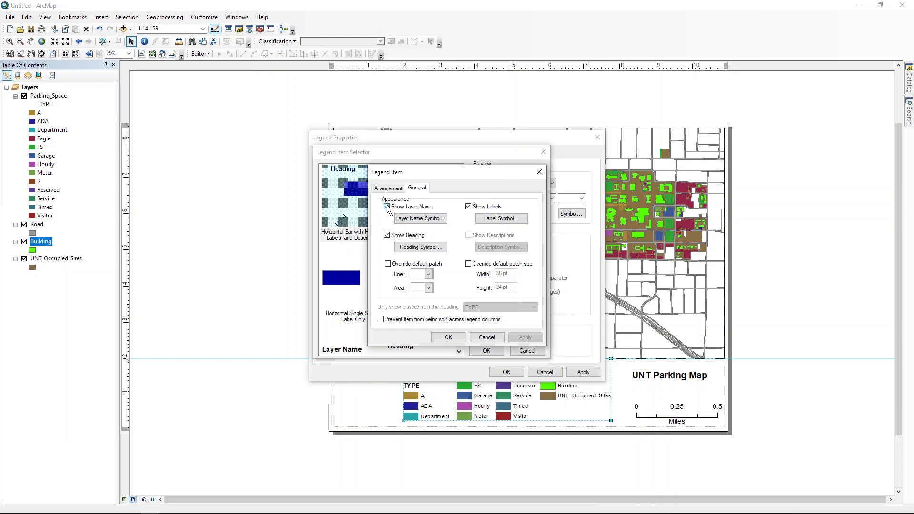
pyautogui.click(386, 235)
pyautogui.click(452, 337)
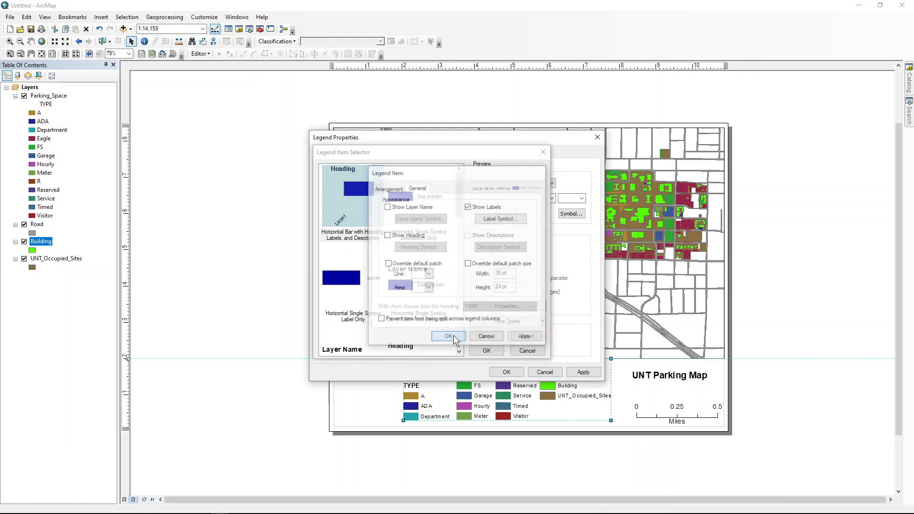
pyautogui.moveTo(473, 150); pyautogui.dragTo(442, 142)
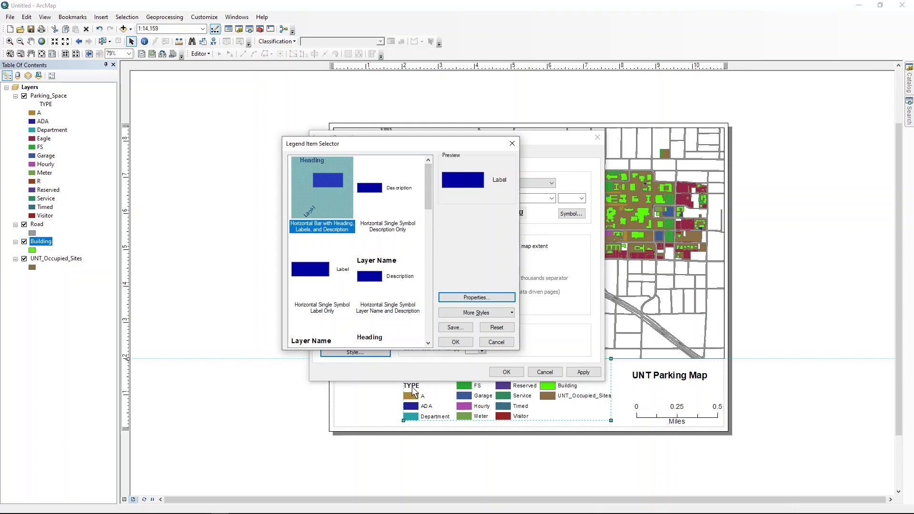
pyautogui.click(482, 298)
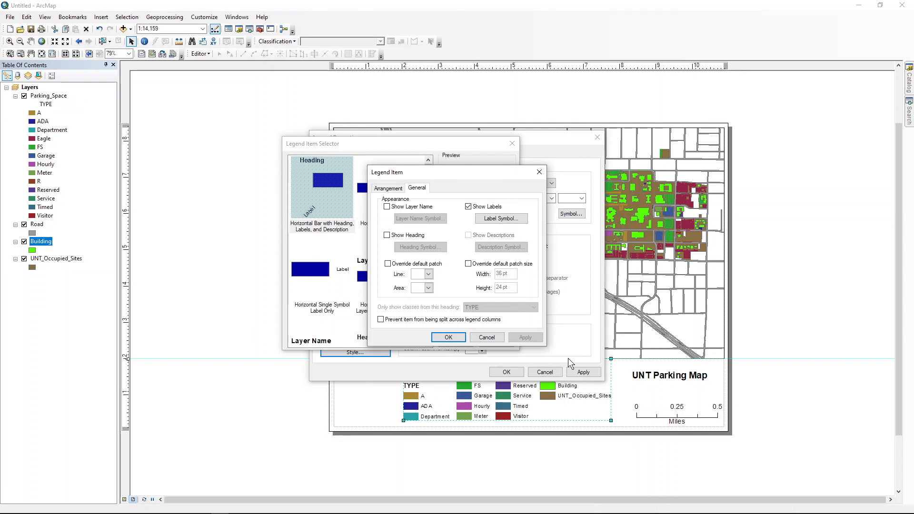
pyautogui.click(447, 338)
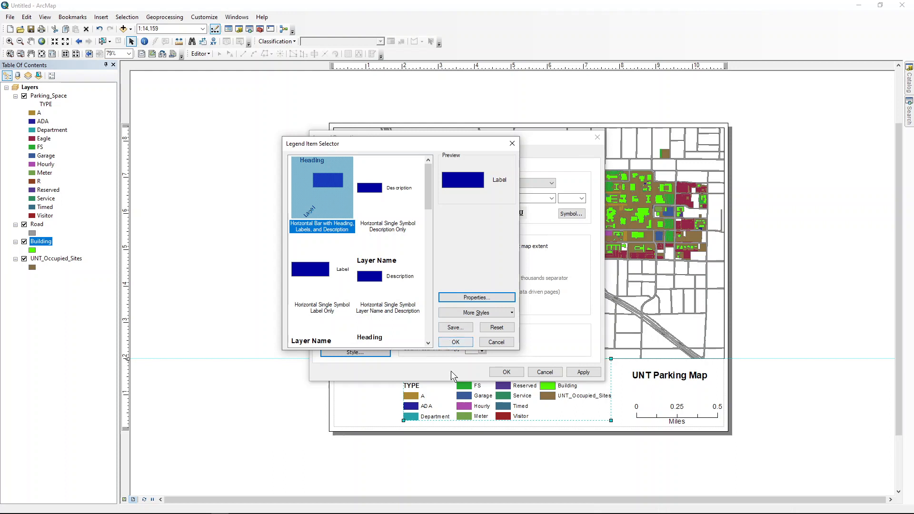
pyautogui.click(452, 343)
# Step: Set the label font size of all legend items to 14 and apply the legend properties
pyautogui.moveTo(456, 140); pyautogui.dragTo(373, 94)
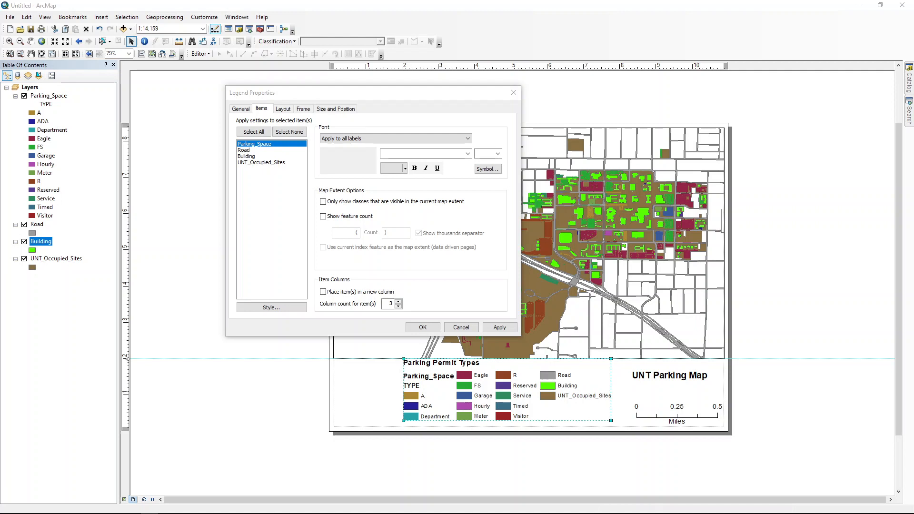
pyautogui.click(250, 152)
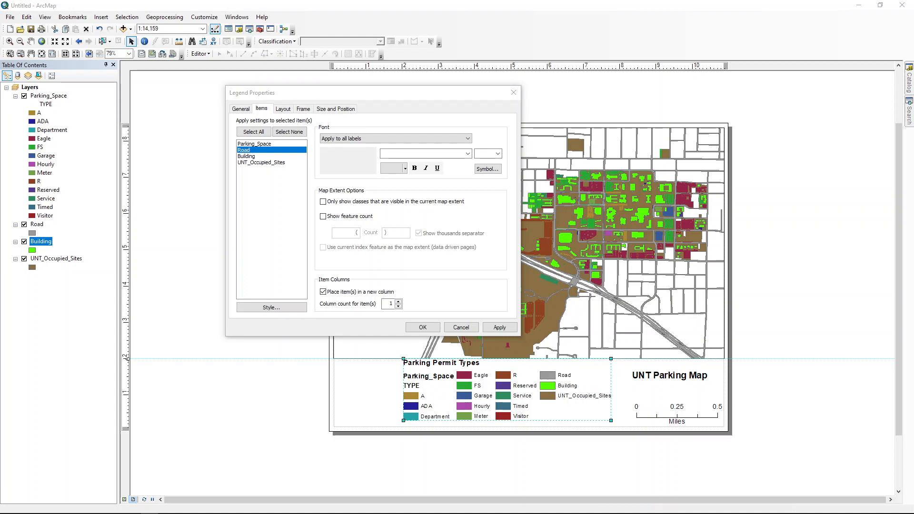
pyautogui.click(255, 132)
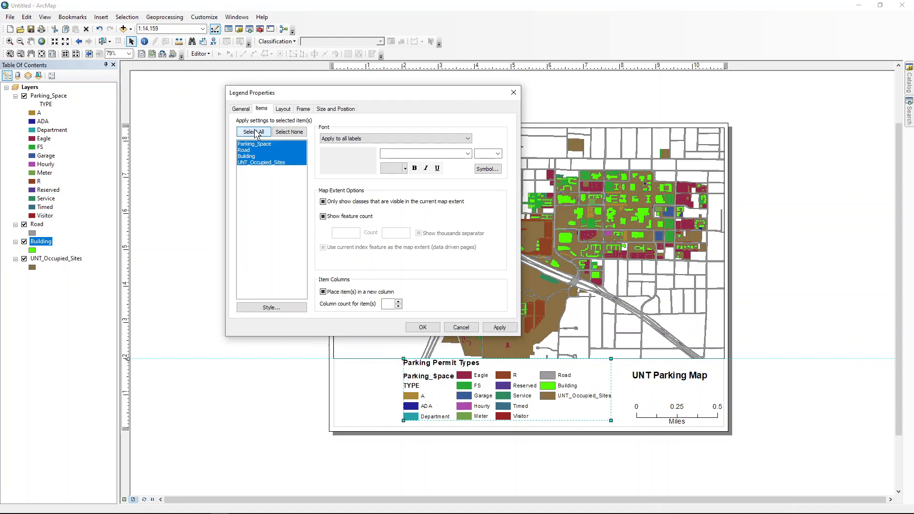
pyautogui.click(405, 168)
pyautogui.click(406, 168)
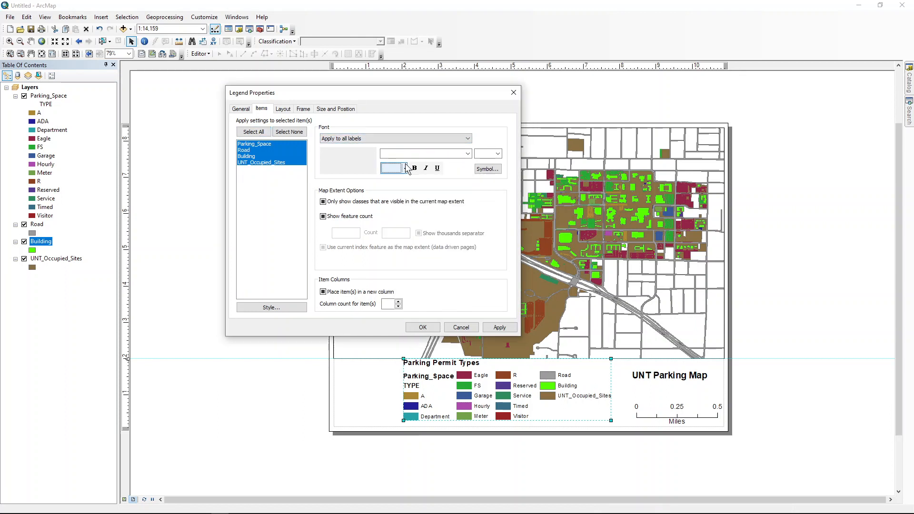
pyautogui.click(498, 154)
pyautogui.click(489, 211)
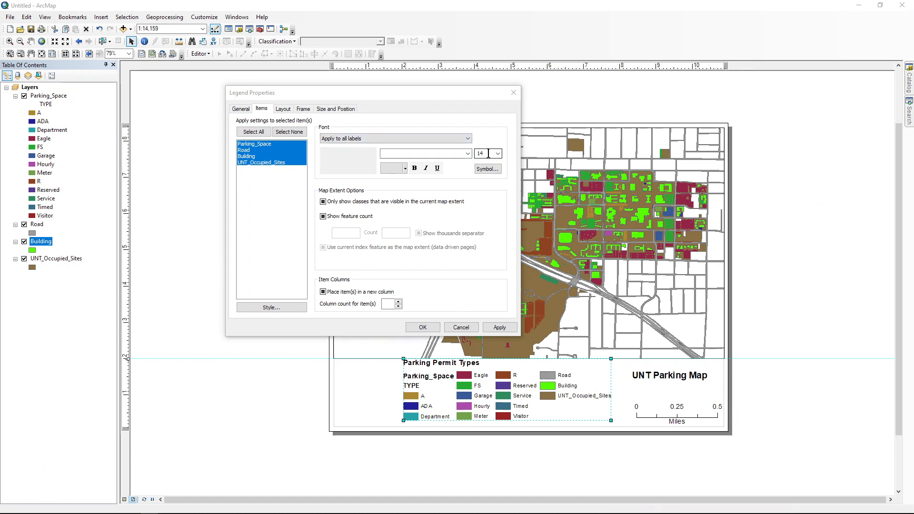
pyautogui.click(499, 328)
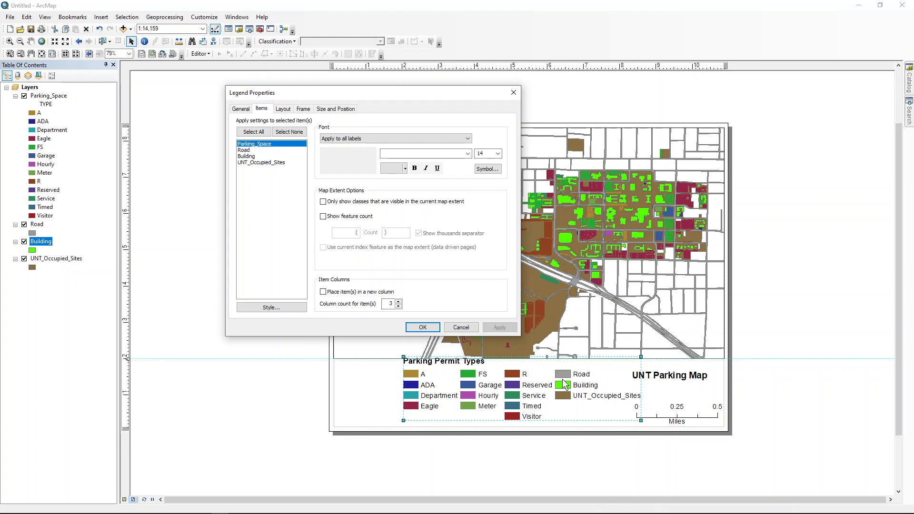
pyautogui.click(433, 329)
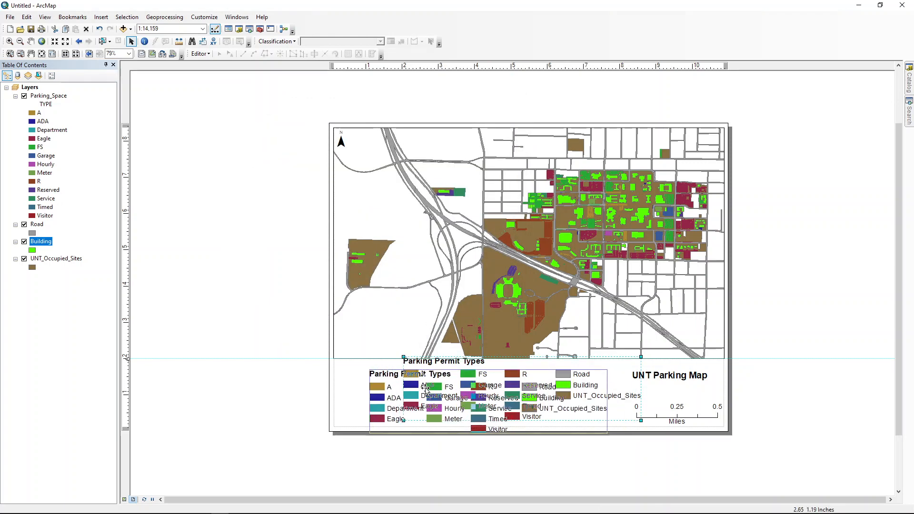
# Step: Move the legend to the lower-left corner of the layout page and nudge it up inside the page border
pyautogui.moveTo(399, 382); pyautogui.dragTo(389, 386)
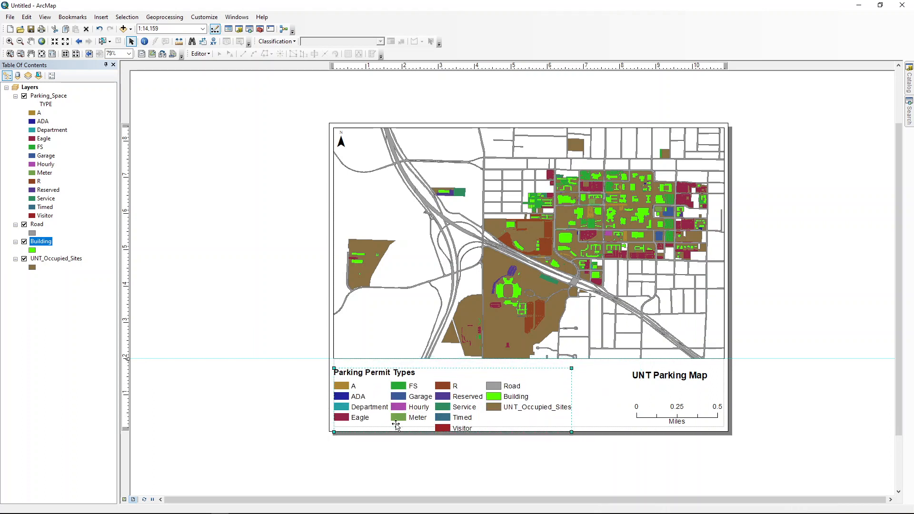
pyautogui.press('Up')
pyautogui.press('Up')
pyautogui.press('Up')
pyautogui.press('Up')
pyautogui.press('Up')
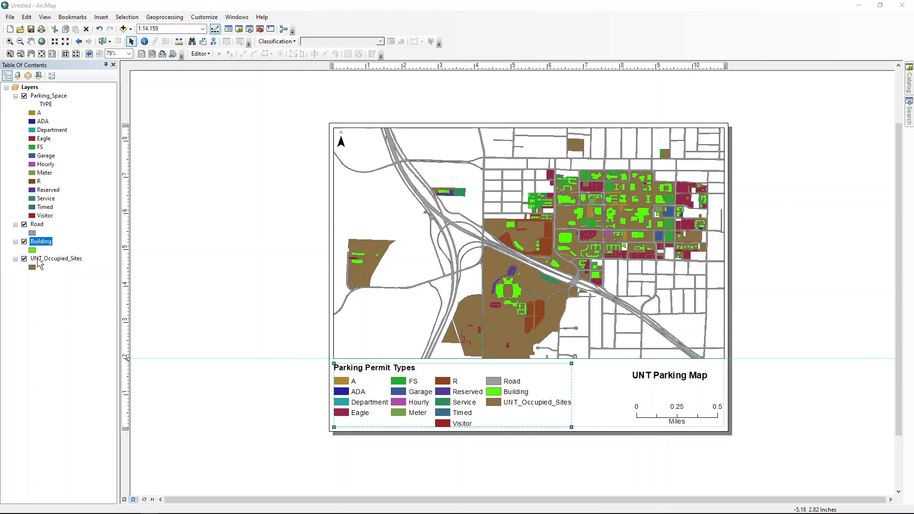
pyautogui.click(46, 260)
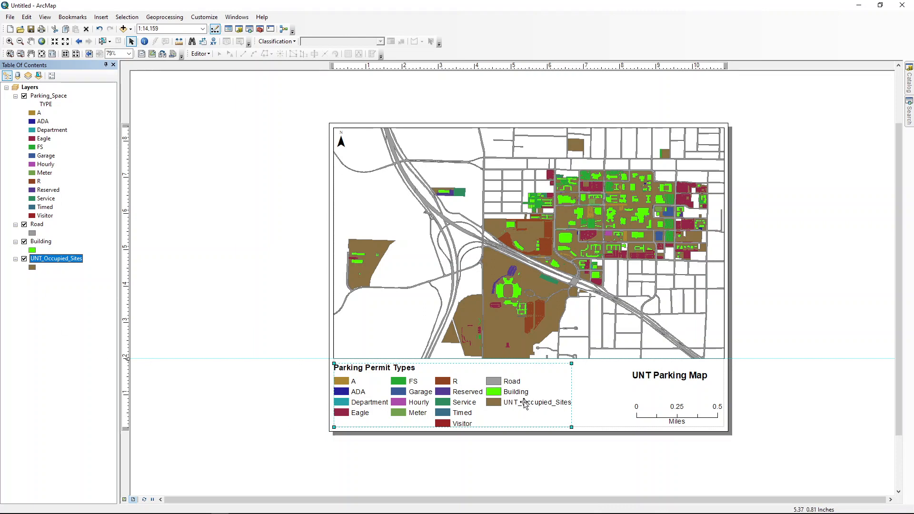
pyautogui.doubleClick(46, 260)
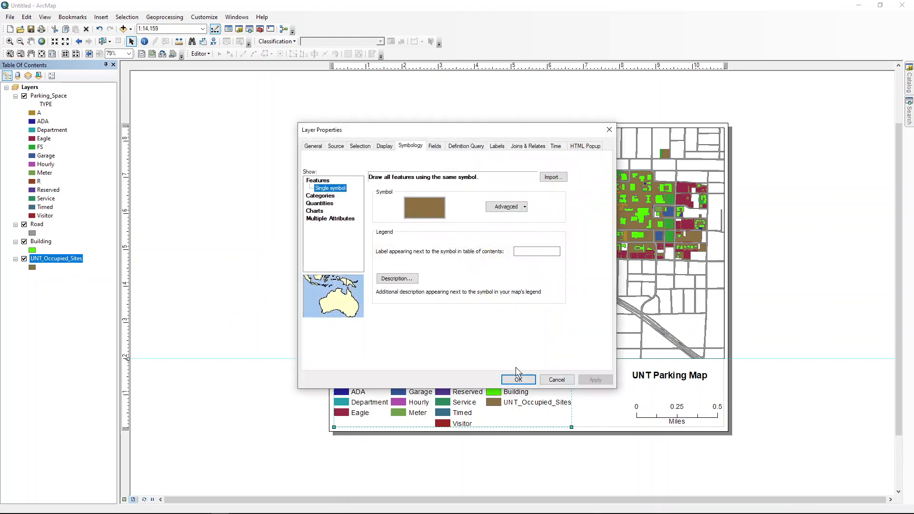
pyautogui.click(520, 378)
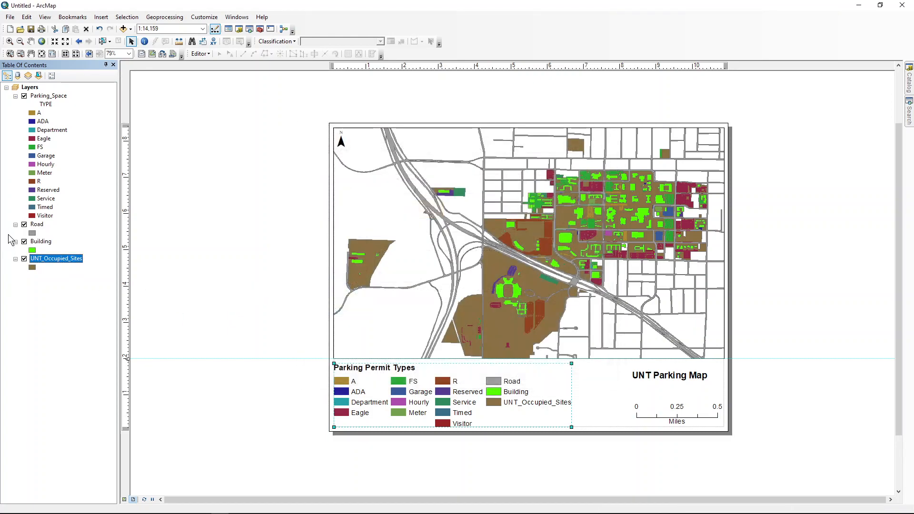
pyautogui.click(44, 261)
pyautogui.click(44, 259)
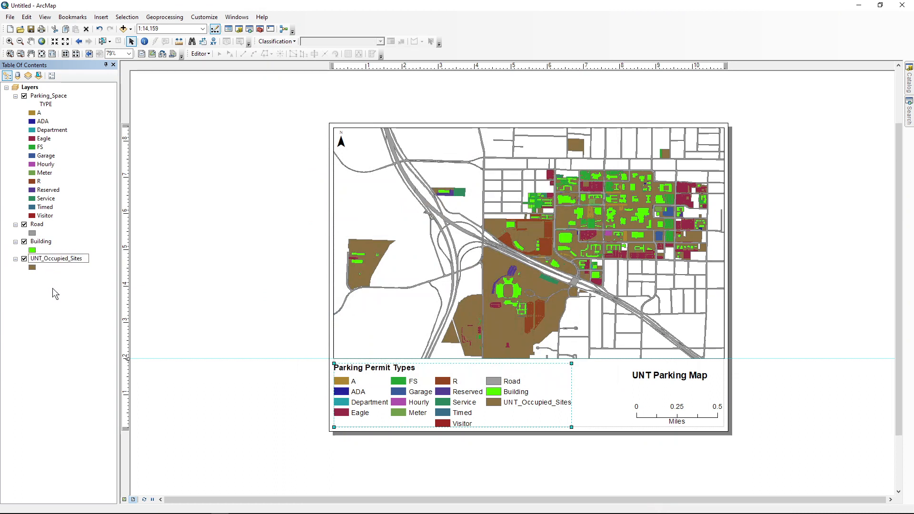
# Step: Rename the UNT_Occupied_Sites layer as "UNT Campus" in its layer properties
pyautogui.press('Return')
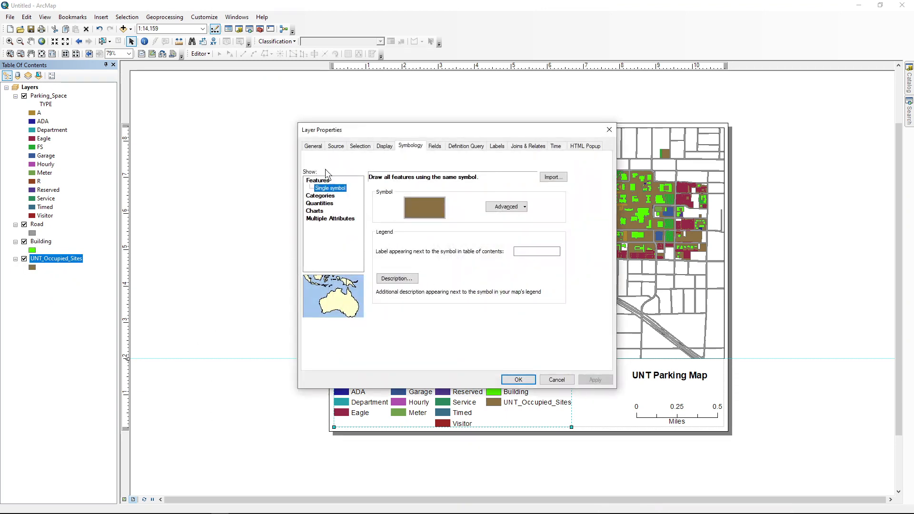
pyautogui.click(313, 146)
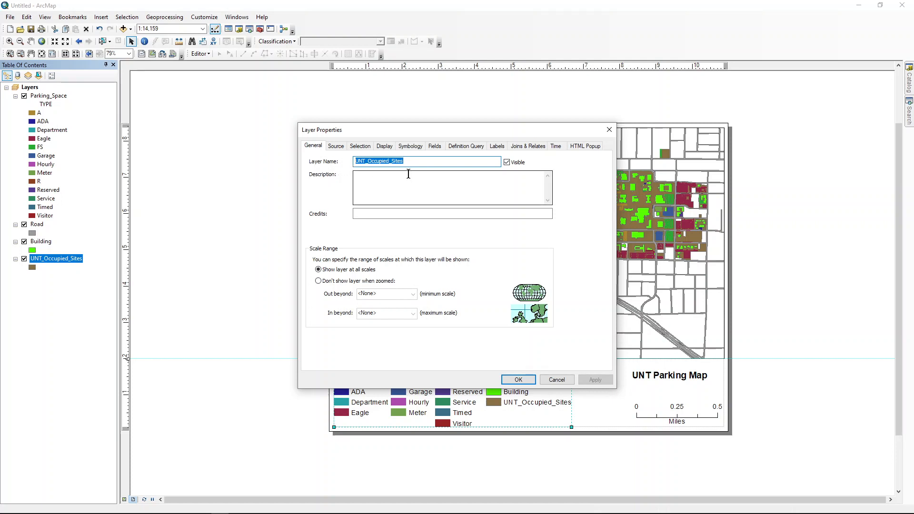
pyautogui.write('UNT Ca')
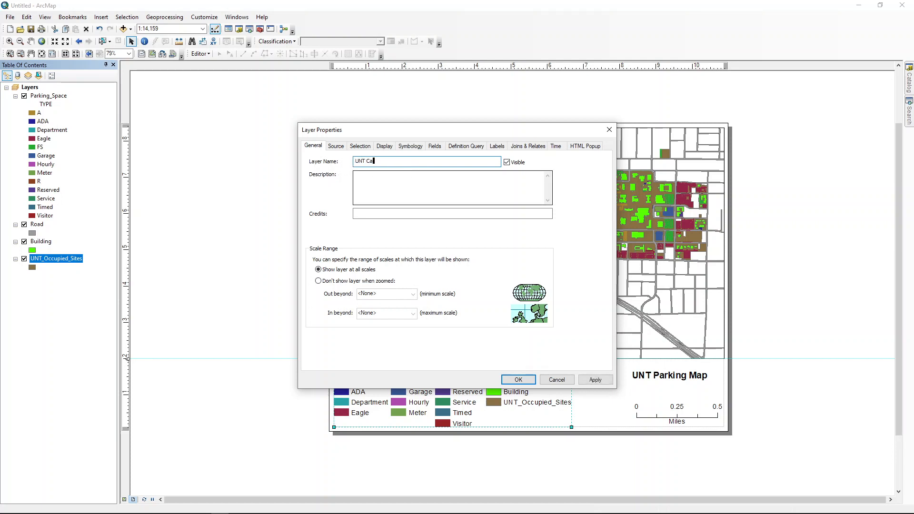
pyautogui.write('mpus')
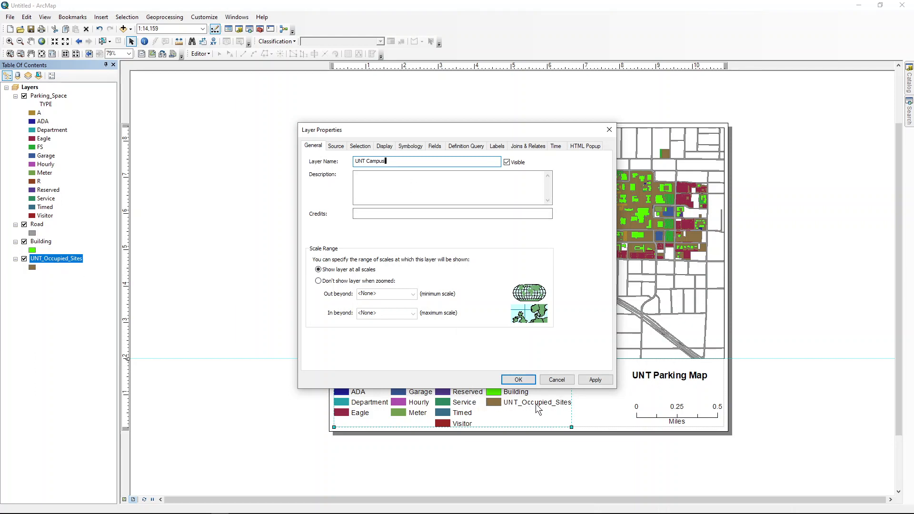
pyautogui.click(592, 381)
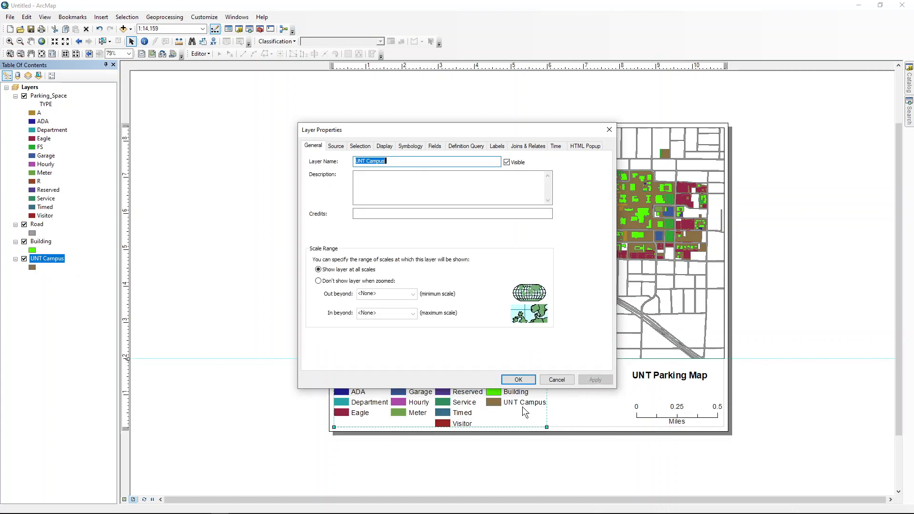
pyautogui.click(518, 380)
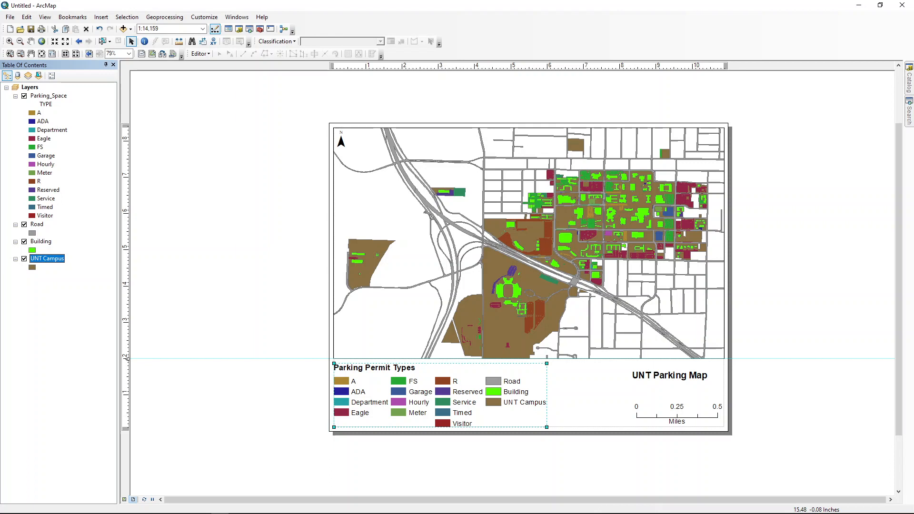
# Step: Deselect the legend and save the map document as UNT_parking_map in the Lab3 folder of GIS3500
pyautogui.click(203, 218)
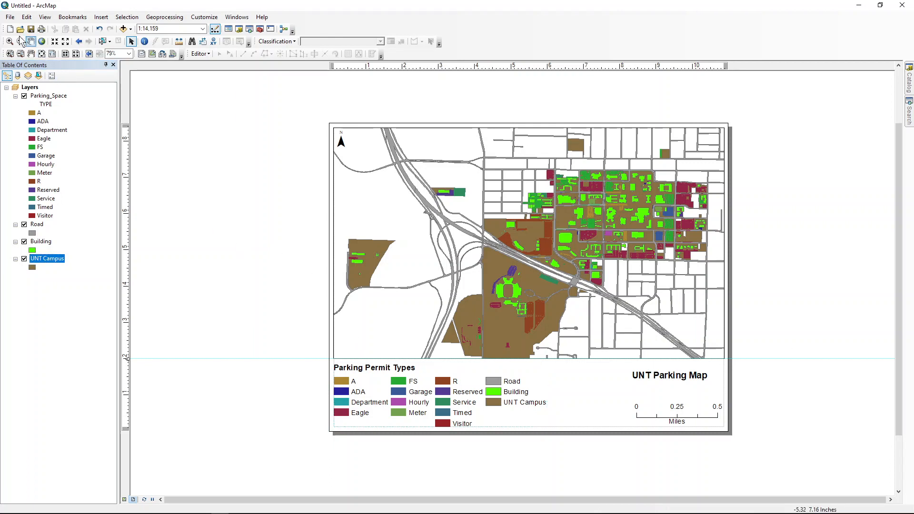
pyautogui.click(10, 17)
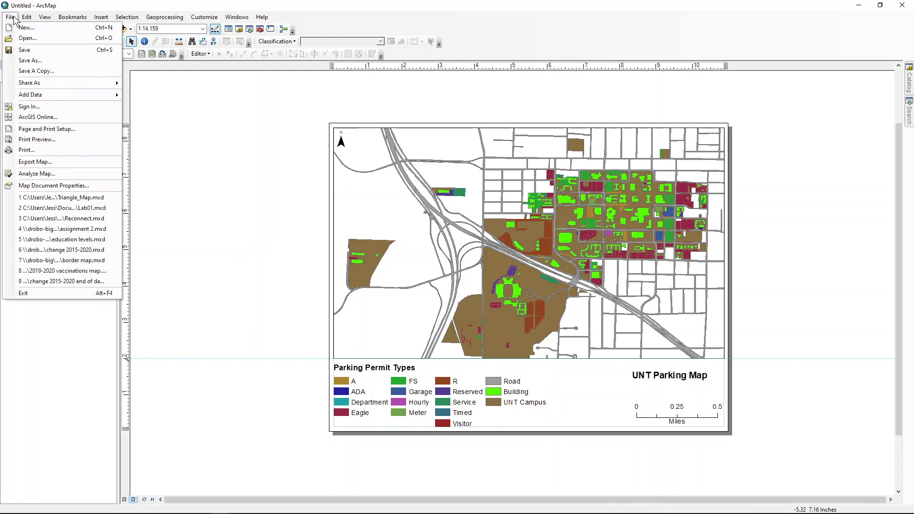
pyautogui.click(29, 61)
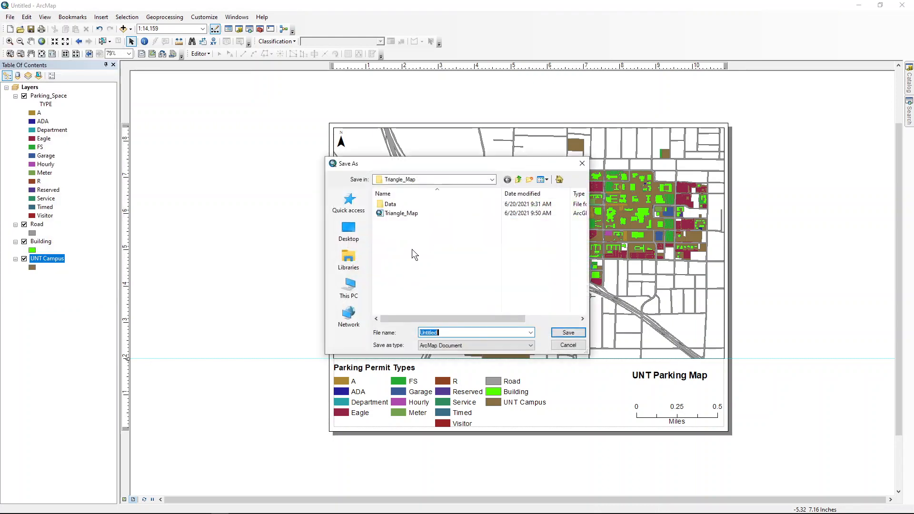
pyautogui.click(519, 180)
pyautogui.click(518, 180)
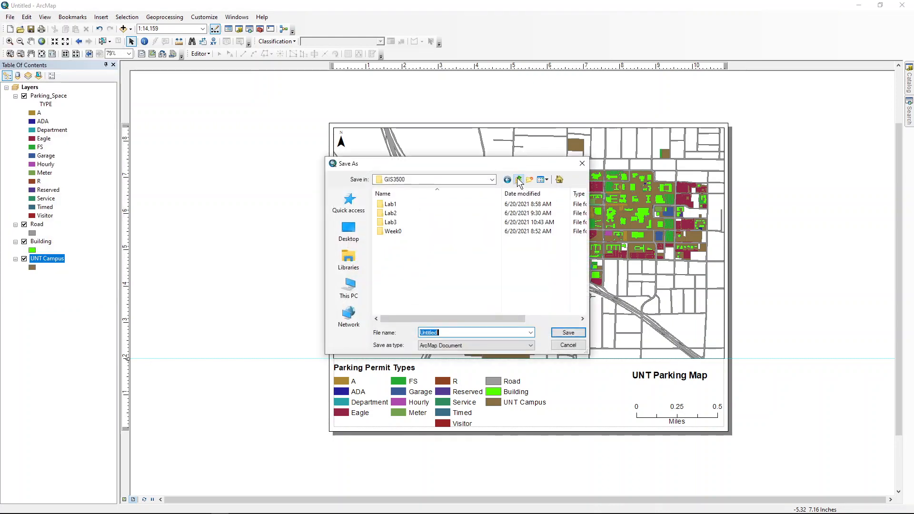
pyautogui.doubleClick(386, 222)
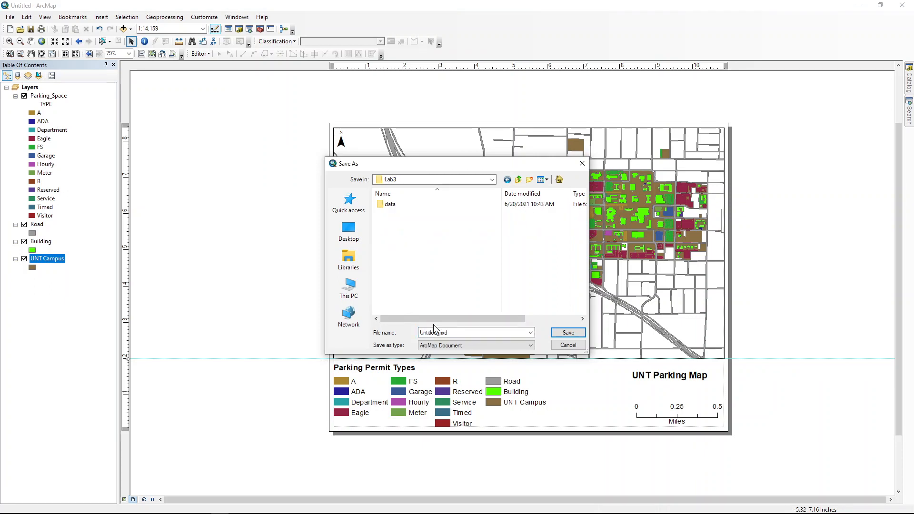
pyautogui.click(462, 332)
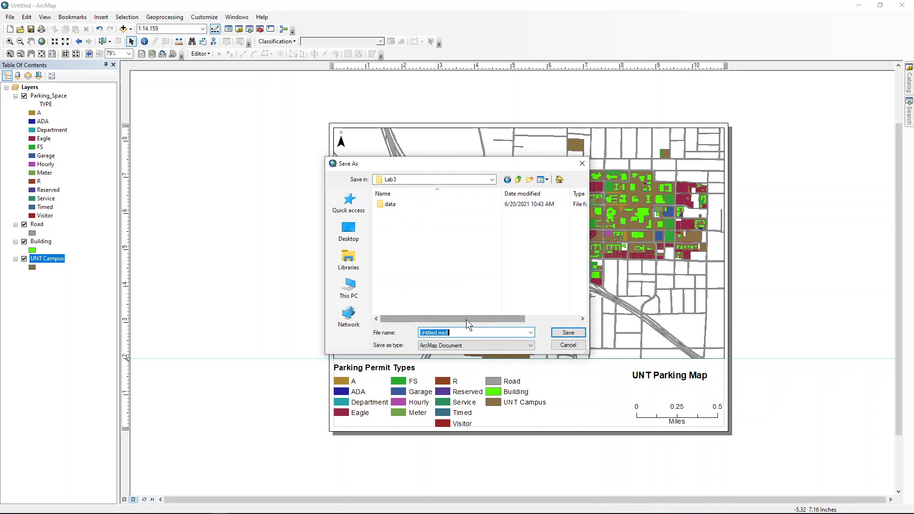
pyautogui.write('UNT_parking_map')
pyautogui.click(567, 332)
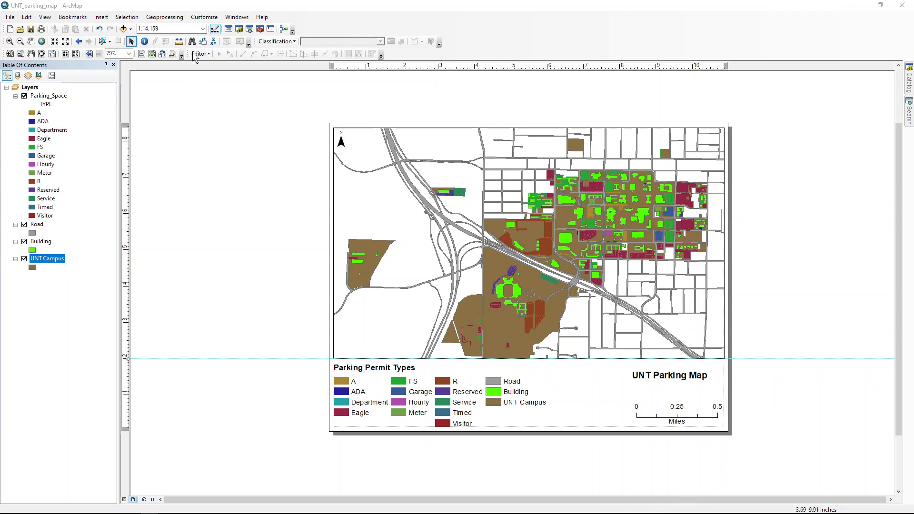
# Step: Display the Draw toolbar and dock it in the toolbar row beside the Editor toolbar
pyautogui.click(215, 20)
pyautogui.click(216, 18)
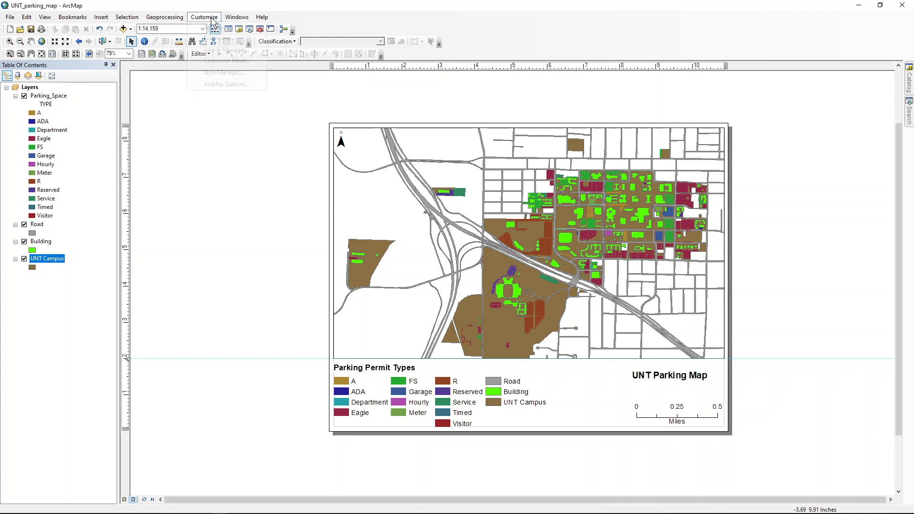
pyautogui.click(204, 17)
pyautogui.moveTo(217, 27)
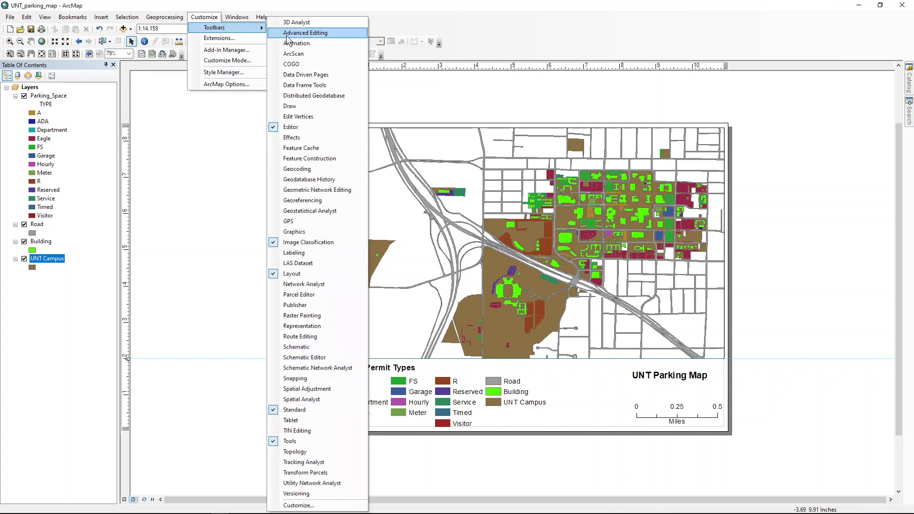
pyautogui.click(293, 107)
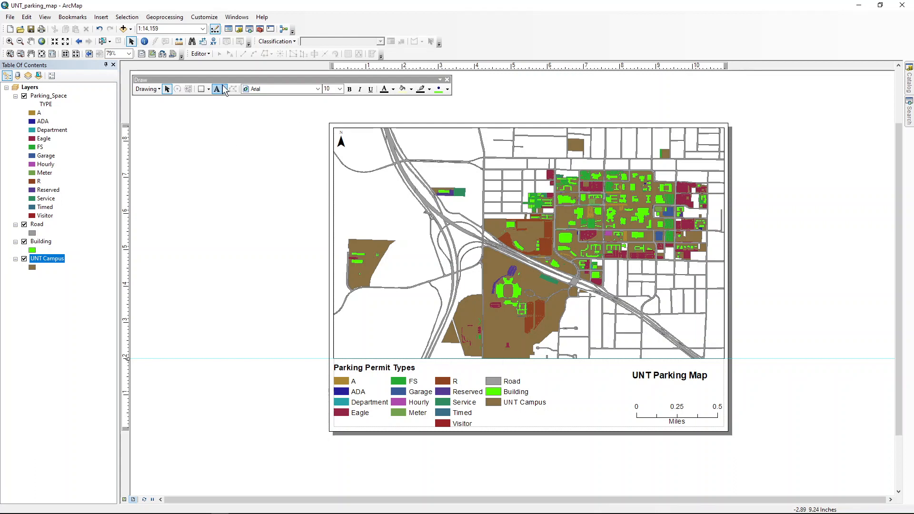
pyautogui.moveTo(219, 80)
pyautogui.mouseDown()
pyautogui.moveTo(446, 60)
pyautogui.moveTo(409, 54)
pyautogui.mouseUp()
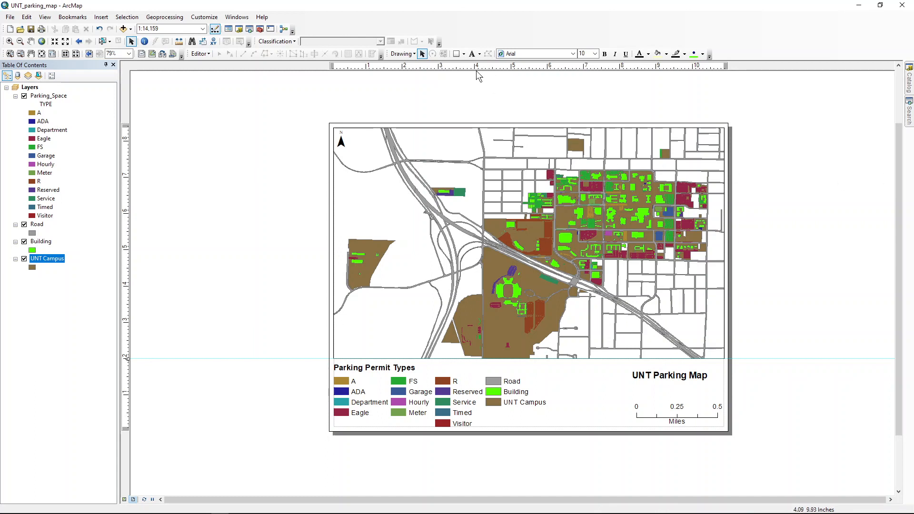
# Step: Add a rectangle text box about 2.07 by 0.93 inches between the legend and the title on the layout
pyautogui.click(480, 53)
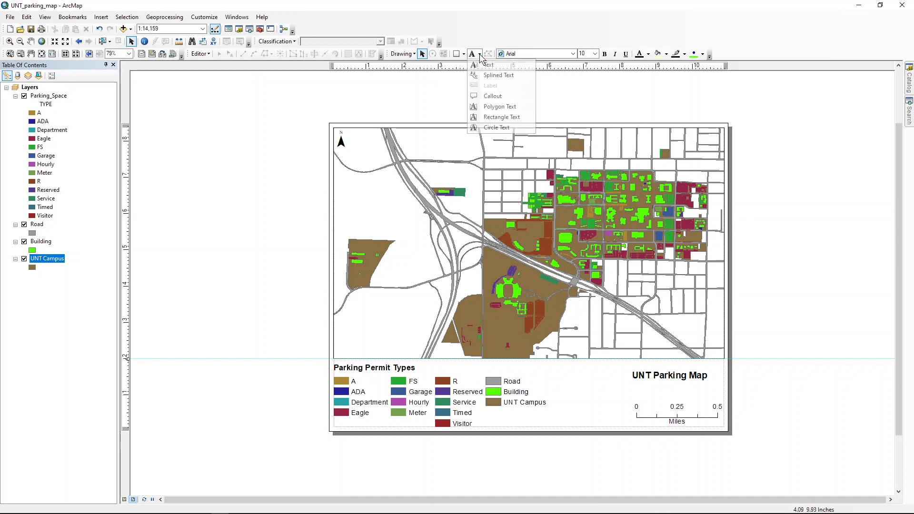
pyautogui.click(491, 118)
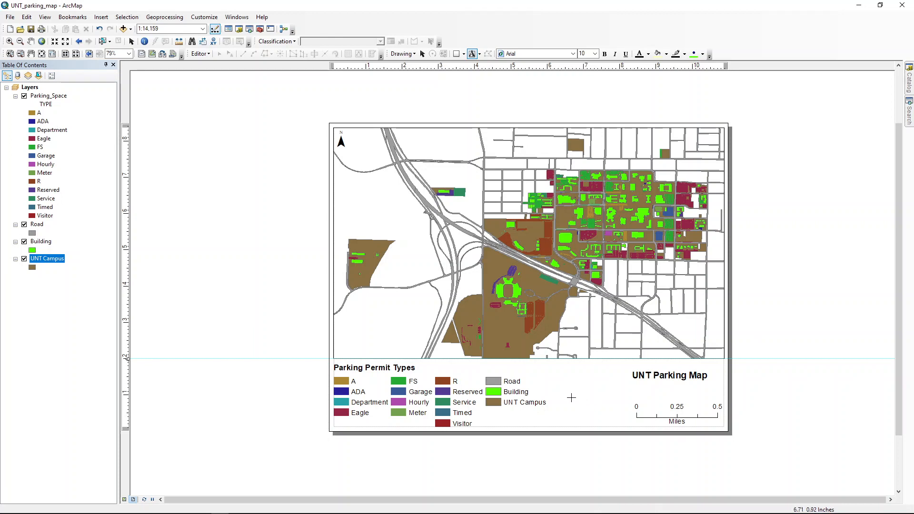
pyautogui.moveTo(565, 377); pyautogui.dragTo(642, 411)
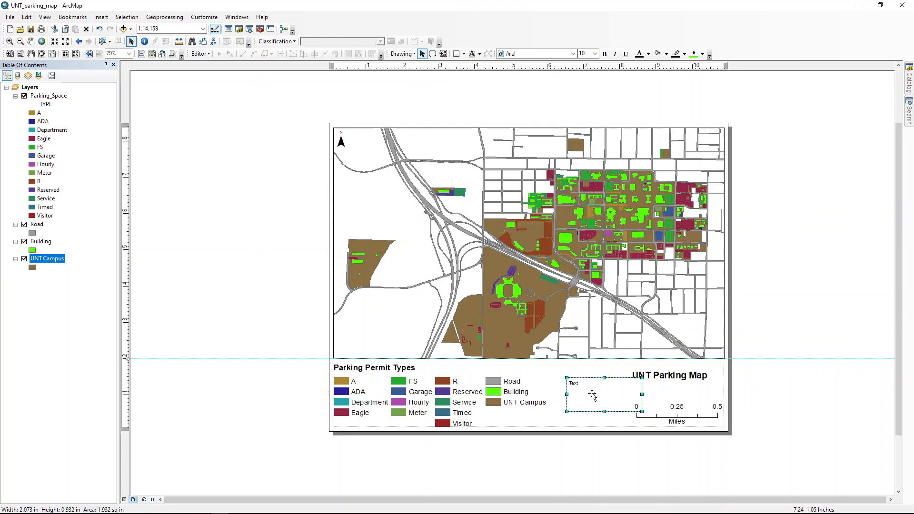
# Step: Fill the text box with the author's full name, "Date Created: June 20, 2021" and "This map is created for Geog 3500 Week 3 Lab", and place it beside the legend
pyautogui.doubleClick(592, 395)
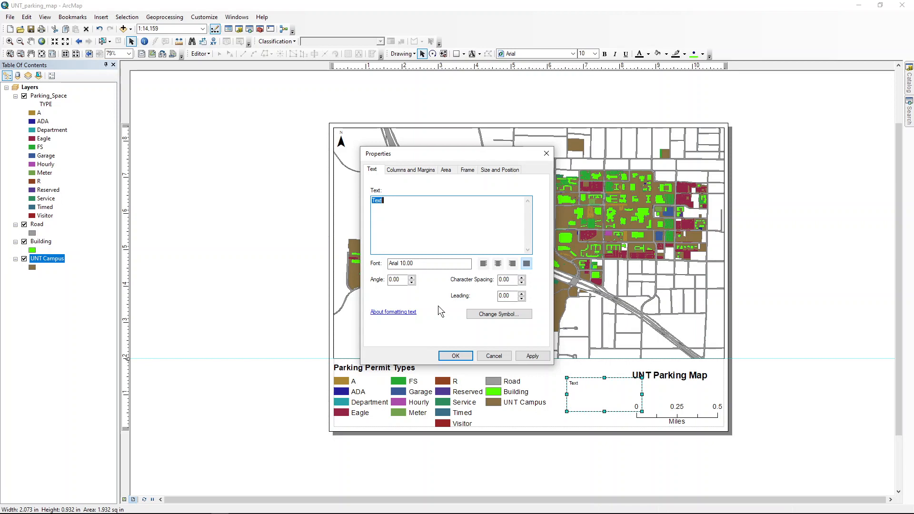
pyautogui.press('BackSpace')
pyautogui.write('Author: Ronney ')
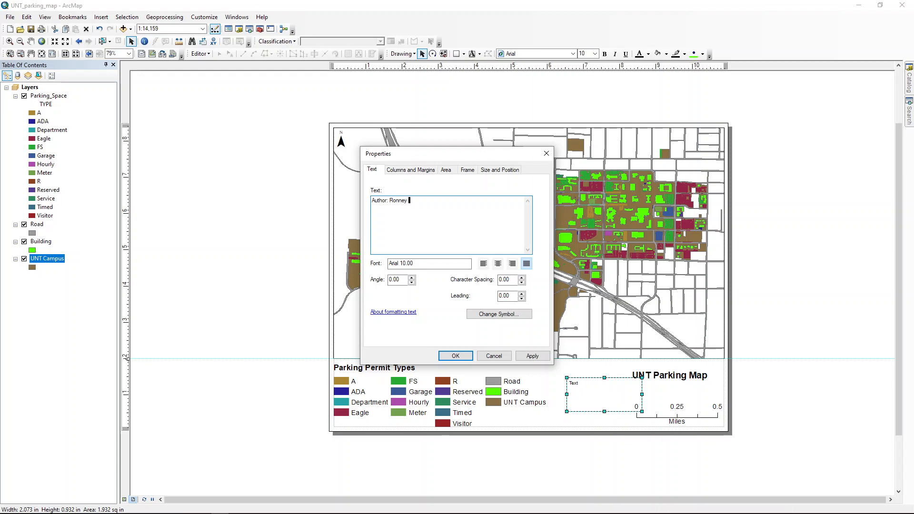
pyautogui.write('A. Phillips')
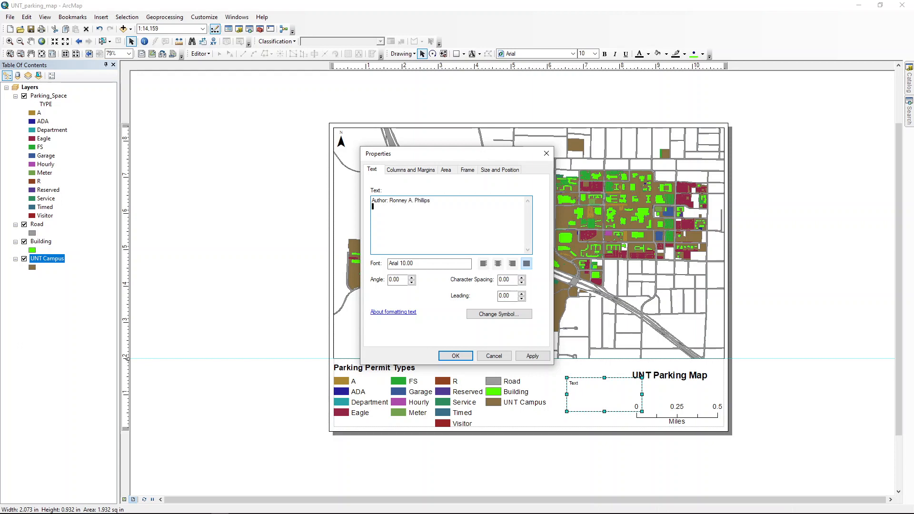
pyautogui.press('Return')
pyautogui.write('Date Created:')
pyautogui.write('June ')
pyautogui.write('20, ')
pyautogui.write('2021')
pyautogui.write('This map')
pyautogui.write(' is created for')
pyautogui.write(' Gego')
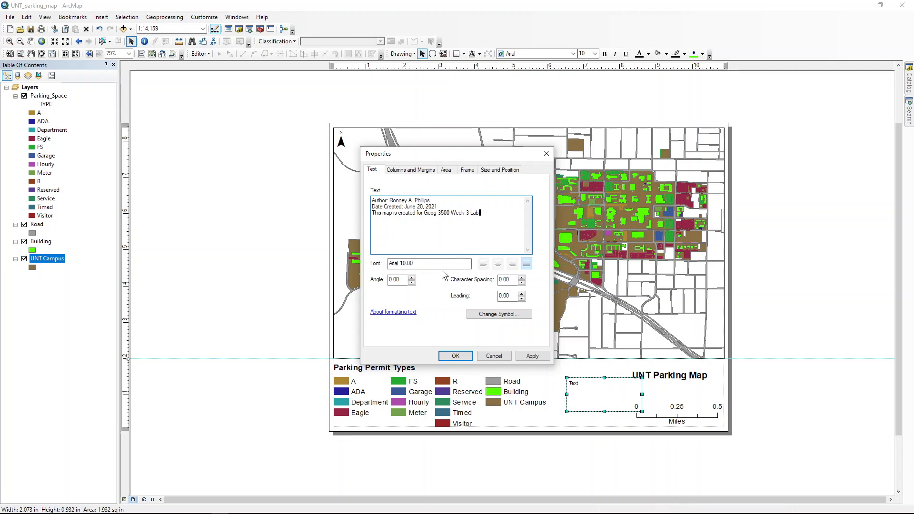
pyautogui.click(455, 357)
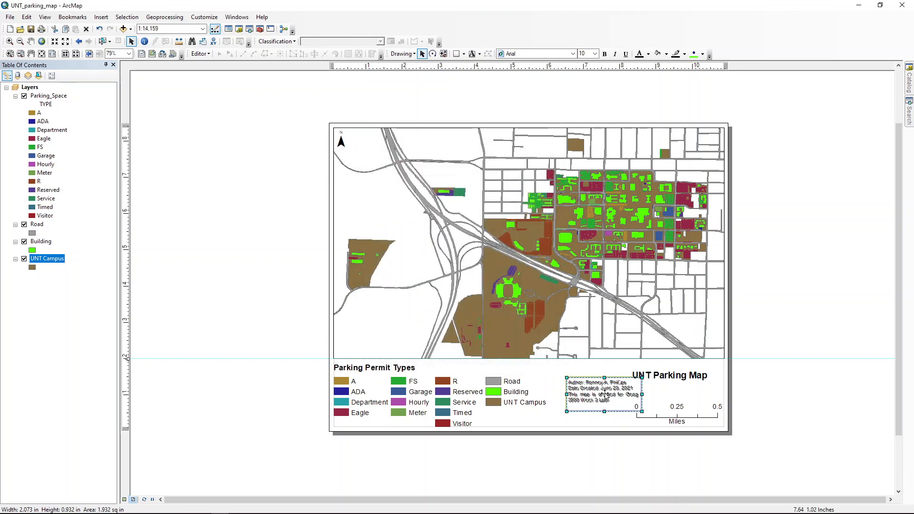
pyautogui.moveTo(605, 394); pyautogui.dragTo(587, 395)
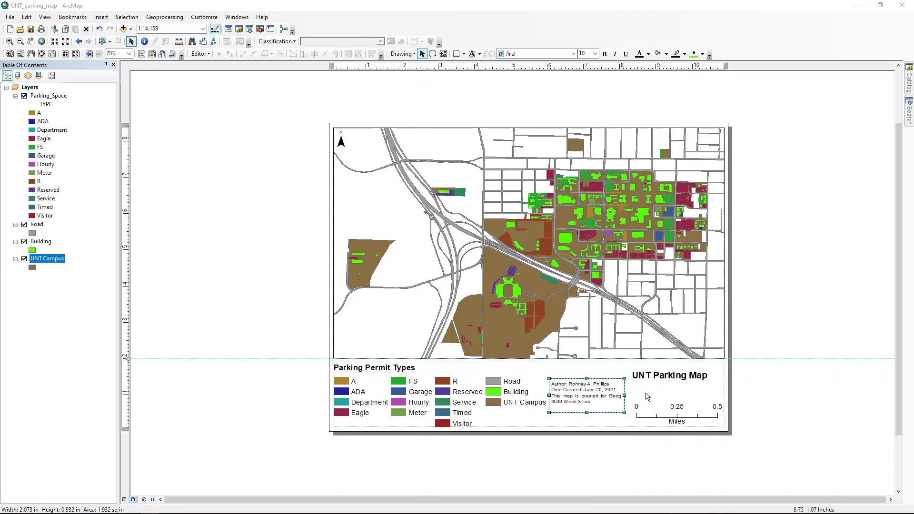
# Step: Set the author text box's font size to 12 and widen the box toward the scale bar
pyautogui.doubleClick(613, 412)
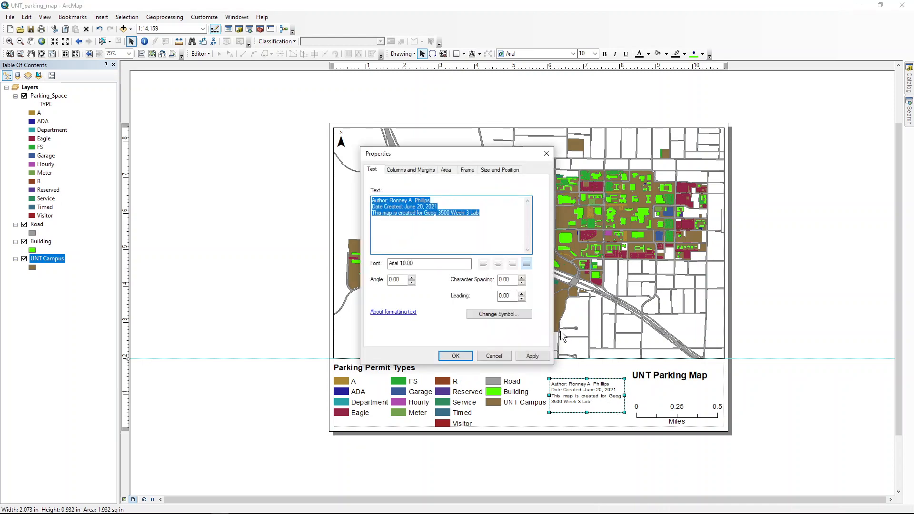
pyautogui.click(504, 314)
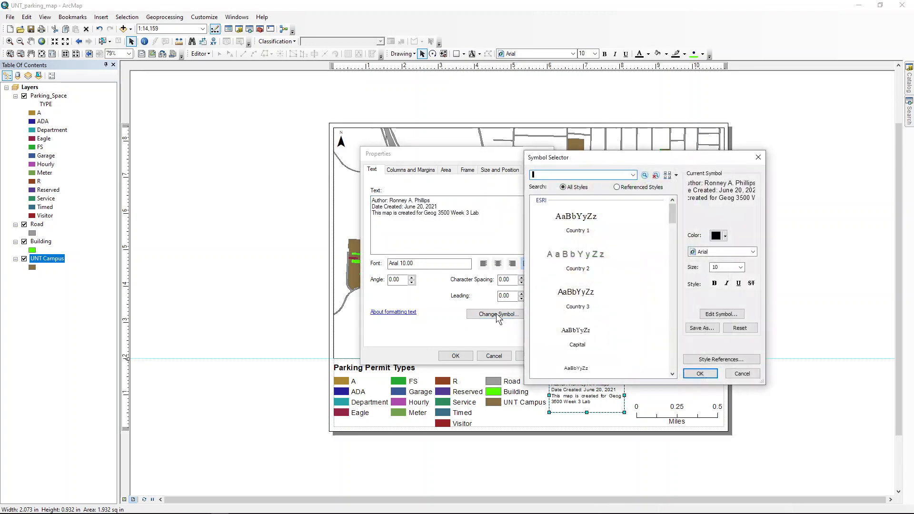
pyautogui.click(740, 267)
pyautogui.click(729, 289)
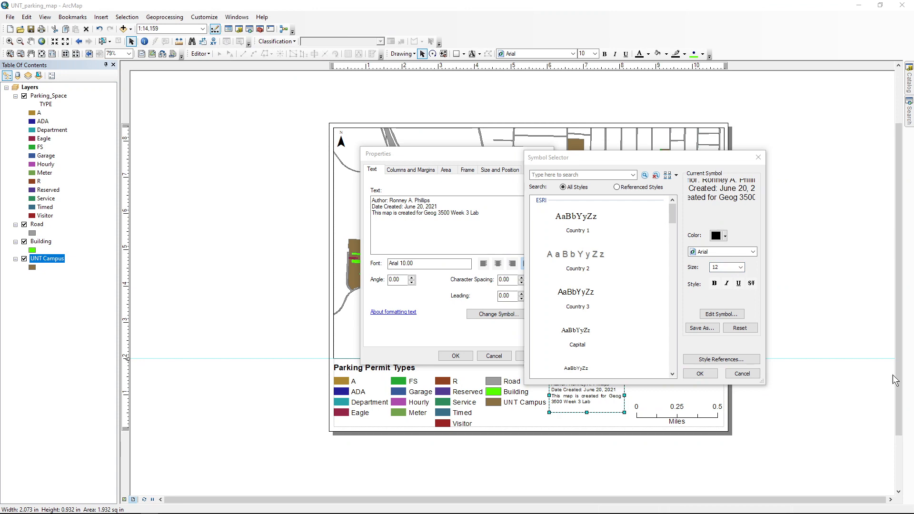
pyautogui.click(697, 373)
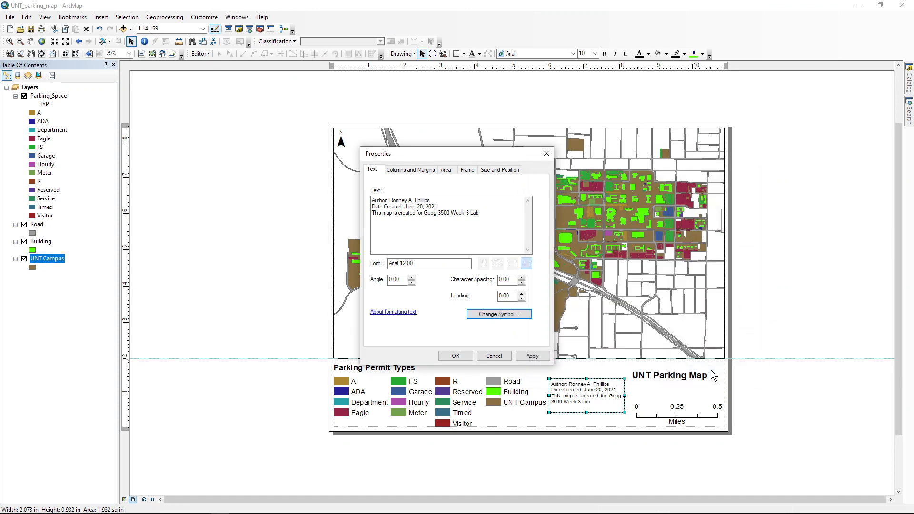
pyautogui.click(462, 356)
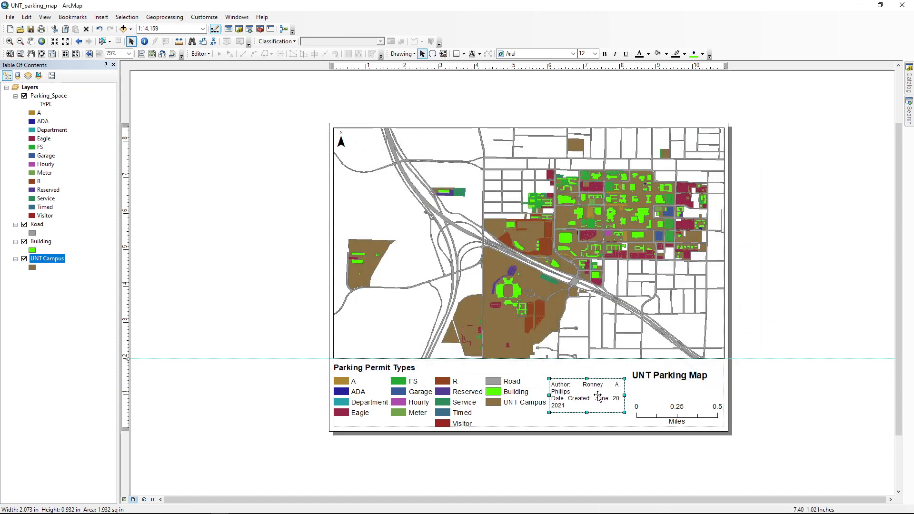
pyautogui.moveTo(625, 396); pyautogui.dragTo(655, 396)
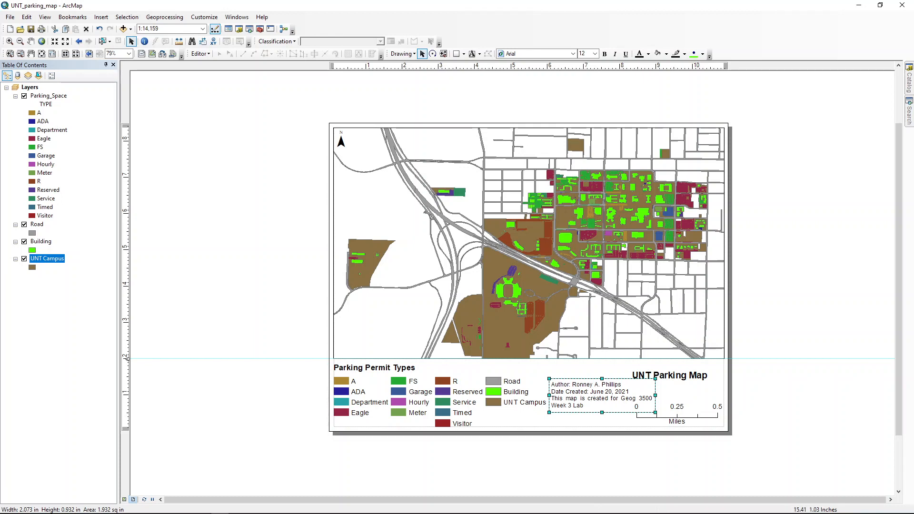
# Step: Move the map title and the scale bar off the layout page, to the right of it
pyautogui.click(670, 371)
pyautogui.moveTo(669, 371); pyautogui.dragTo(769, 288)
pyautogui.click(687, 414)
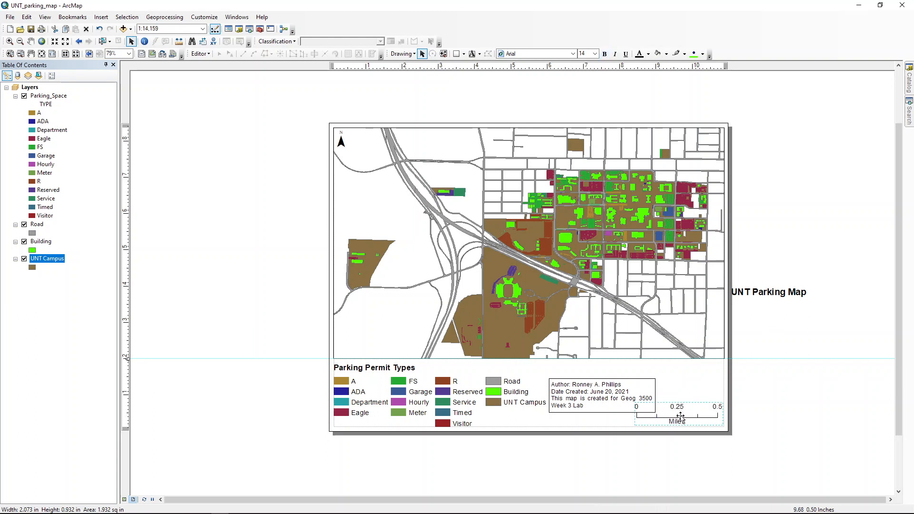
pyautogui.moveTo(687, 414); pyautogui.dragTo(797, 424)
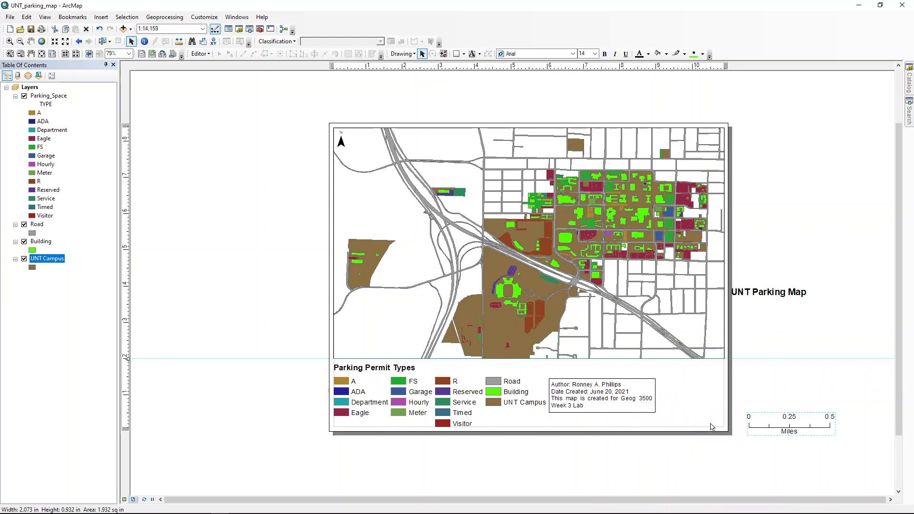
# Step: Move the author text box to the lower-right corner of the page and position the UNT Parking Map title above it
pyautogui.click(577, 400)
pyautogui.moveTo(577, 400); pyautogui.dragTo(645, 396)
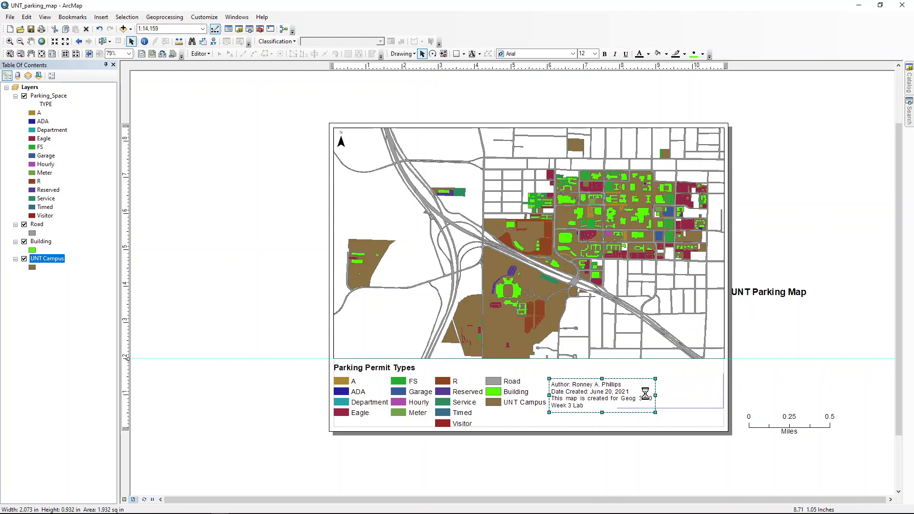
pyautogui.click(768, 292)
pyautogui.moveTo(767, 293); pyautogui.dragTo(669, 371)
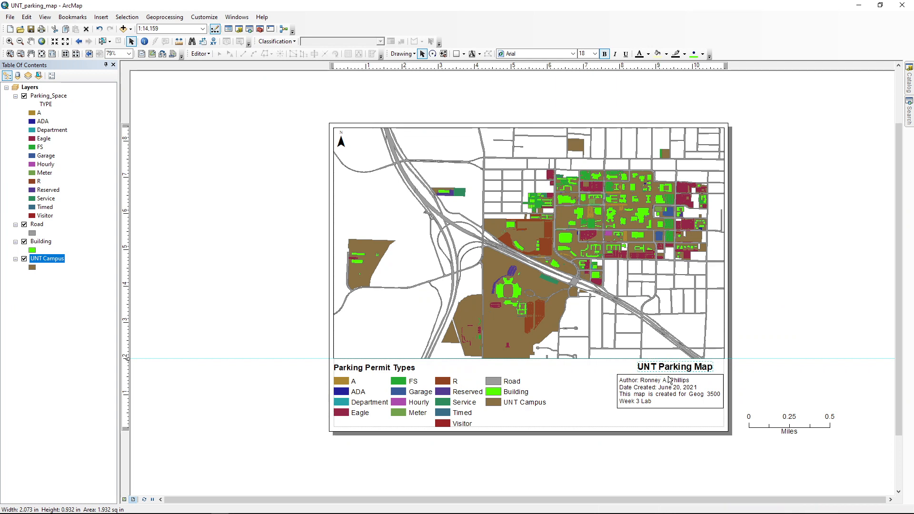
pyautogui.press('Left')
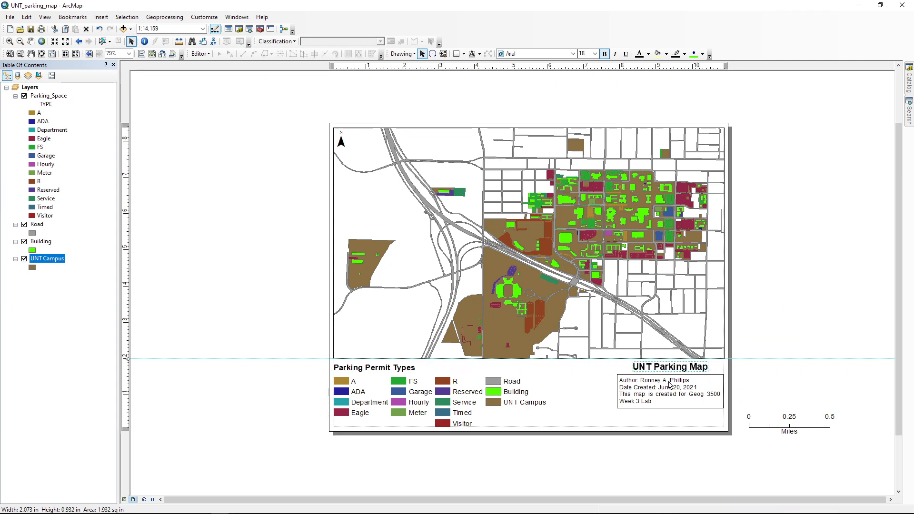
pyautogui.moveTo(668, 370); pyautogui.dragTo(669, 377)
pyautogui.hotkey('ctrl', 'z')
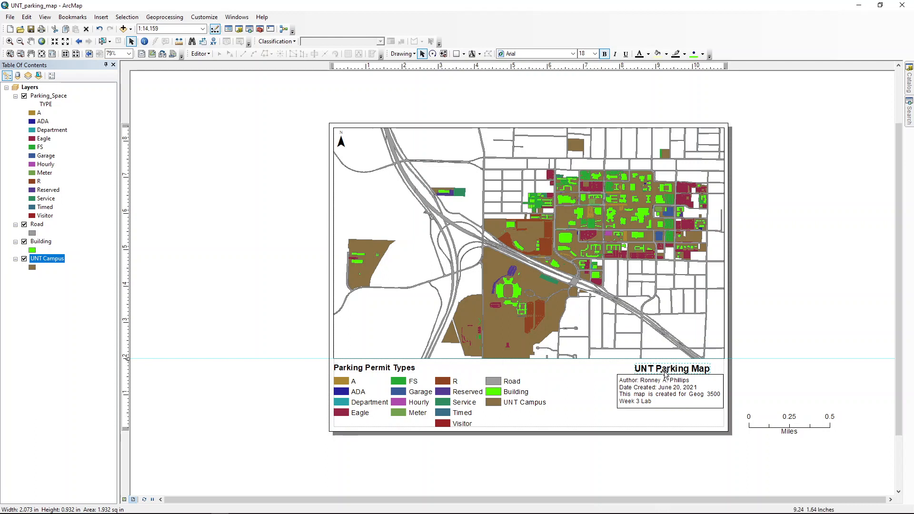
# Step: Move the title back off the page and lower the author text box over the page's bottom edge
pyautogui.click(809, 427)
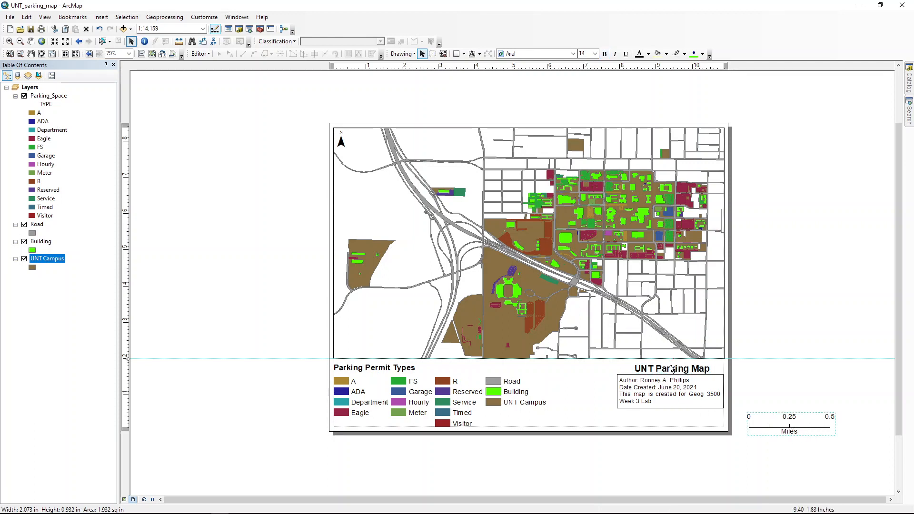
pyautogui.click(671, 368)
pyautogui.moveTo(670, 369); pyautogui.dragTo(791, 277)
pyautogui.moveTo(672, 391); pyautogui.dragTo(677, 440)
# Step: Bring the title, author text box and scale bar onto the page, stacked in its lower-right corner
pyautogui.moveTo(788, 280); pyautogui.dragTo(682, 371)
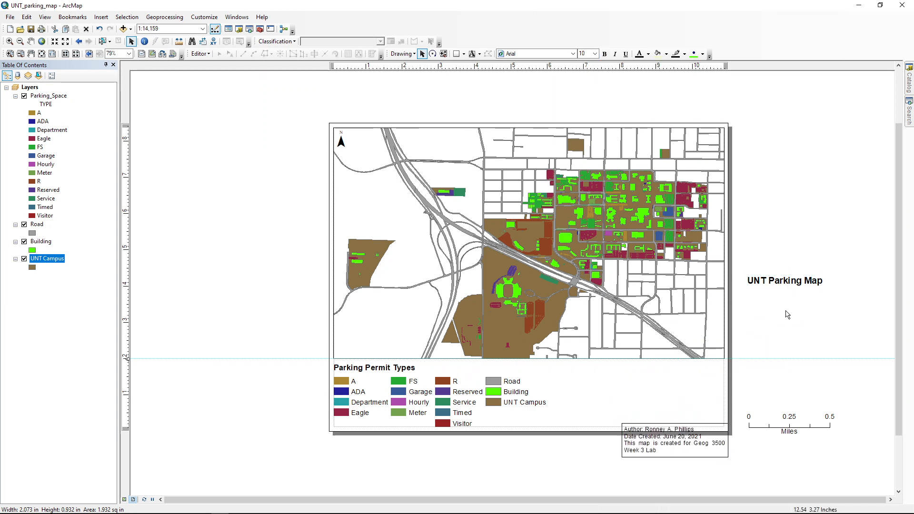
pyautogui.moveTo(799, 281); pyautogui.dragTo(677, 377)
pyautogui.moveTo(694, 448); pyautogui.dragTo(688, 402)
pyautogui.moveTo(788, 429); pyautogui.dragTo(675, 407)
# Step: Shift the title and the author text box slightly up to clear the scale bar, and deselect everything
pyautogui.click(671, 373)
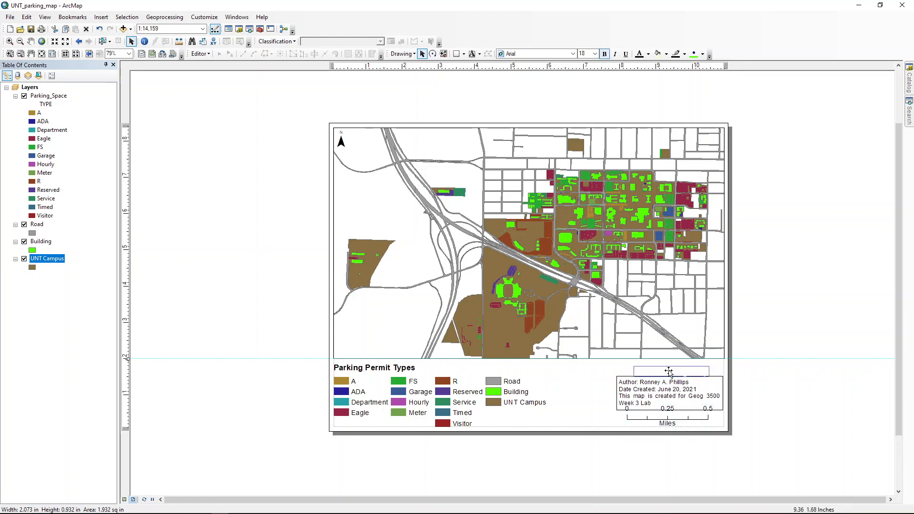
pyautogui.moveTo(671, 376); pyautogui.dragTo(668, 368)
pyautogui.moveTo(669, 399); pyautogui.dragTo(669, 393)
pyautogui.click(842, 408)
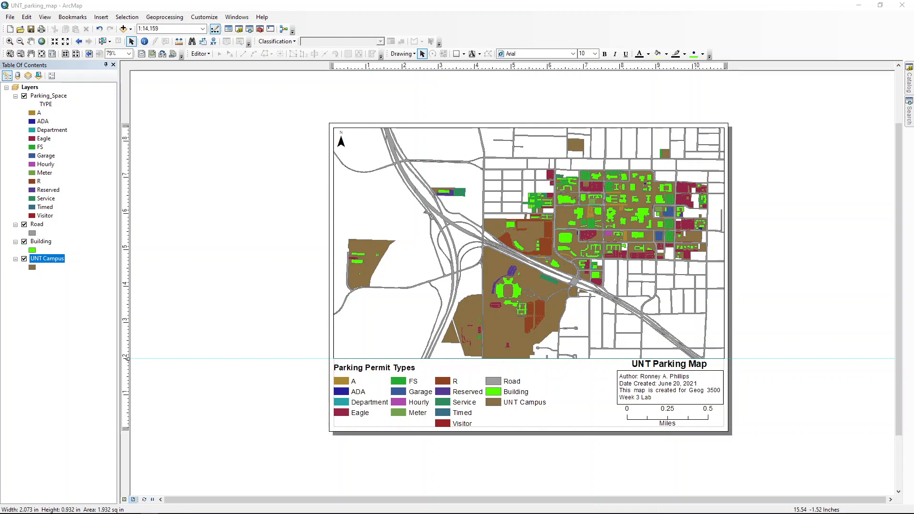
# Step: Start exporting the map and set the destination to the Lab3 folder under Documents, ArcGIS, GIS3500
pyautogui.click(9, 17)
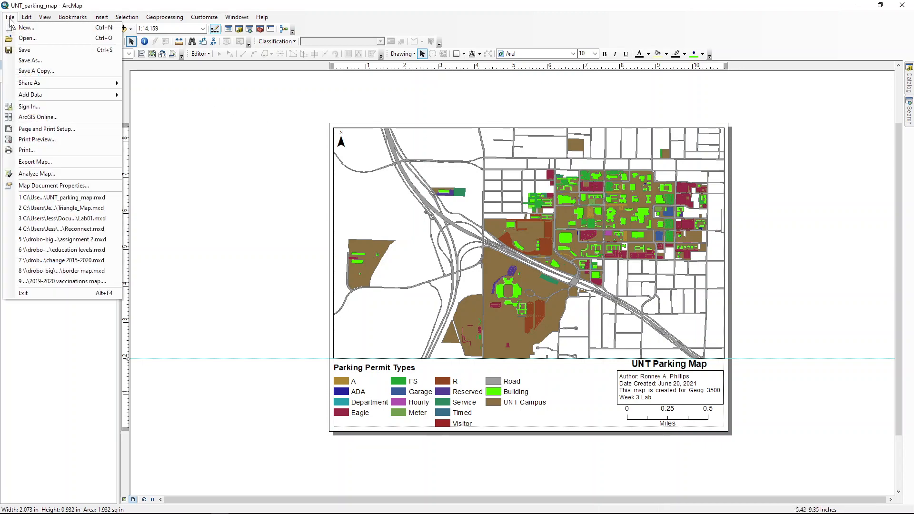
pyautogui.click(25, 162)
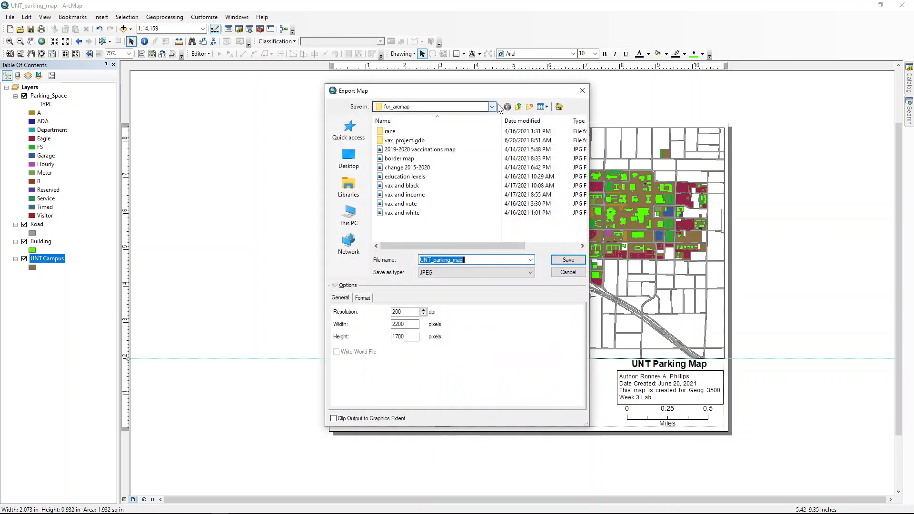
pyautogui.click(496, 105)
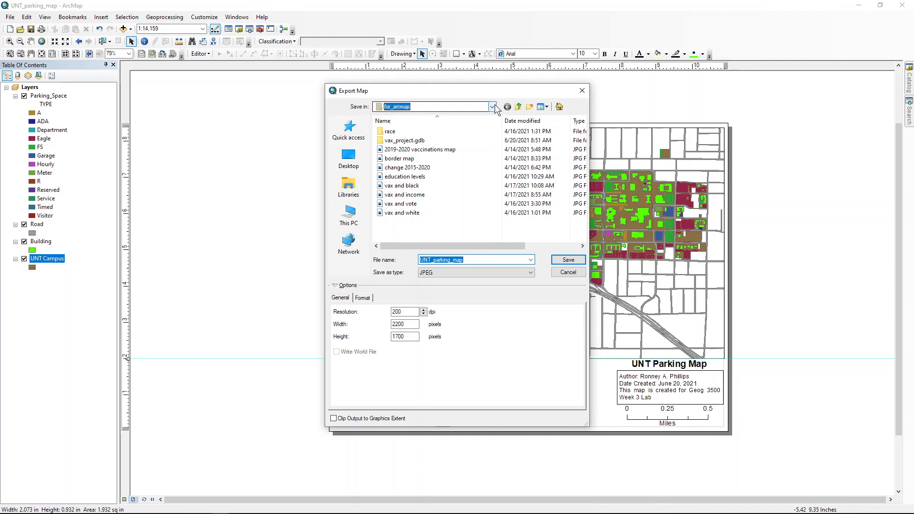
pyautogui.click(493, 106)
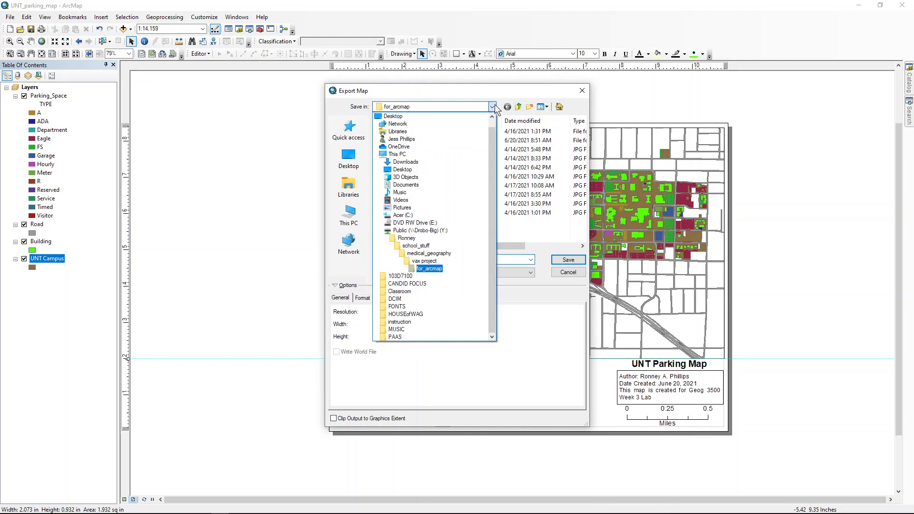
pyautogui.click(410, 185)
pyautogui.doubleClick(398, 150)
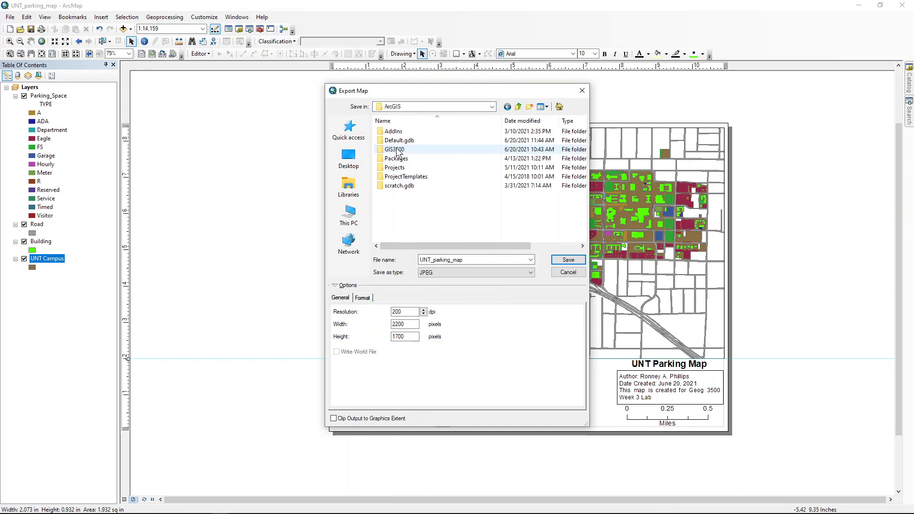
pyautogui.doubleClick(398, 150)
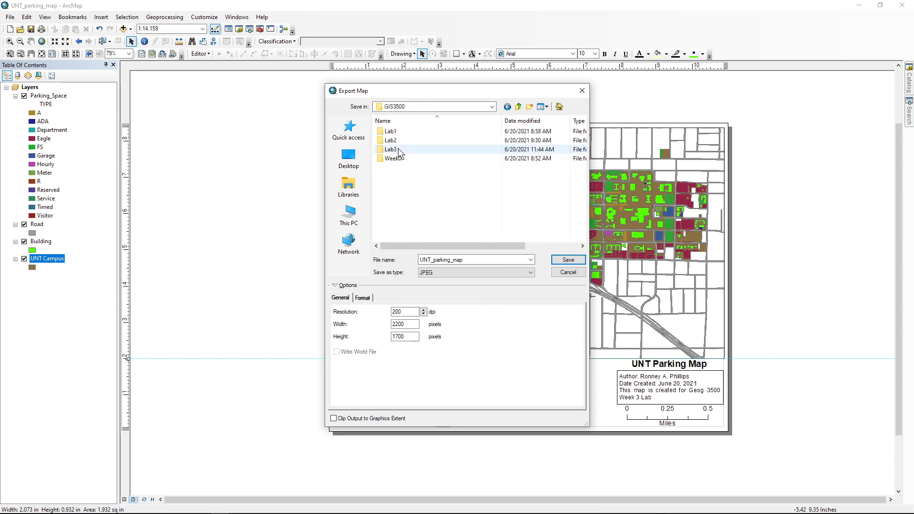
pyautogui.doubleClick(391, 150)
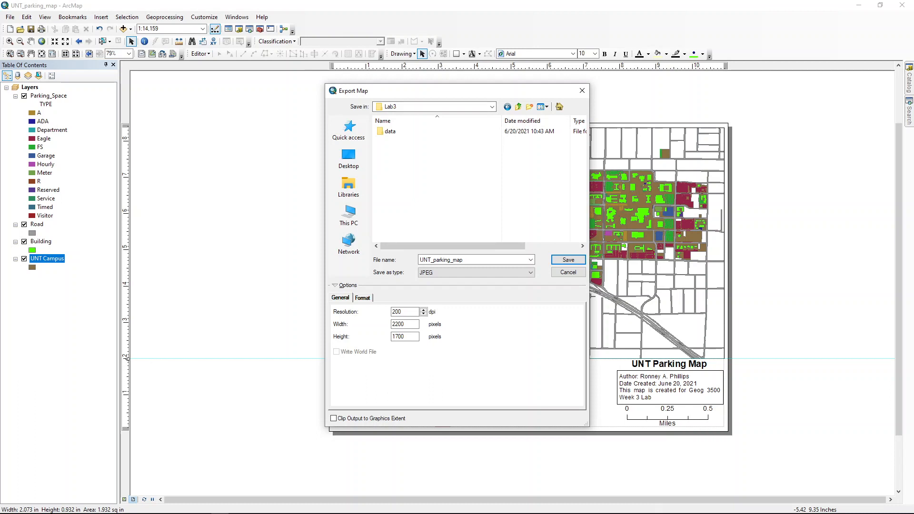
# Step: Choose JPEG as the export format and name the file UNTmap_ followed by the author's full name and .jpg
pyautogui.click(458, 272)
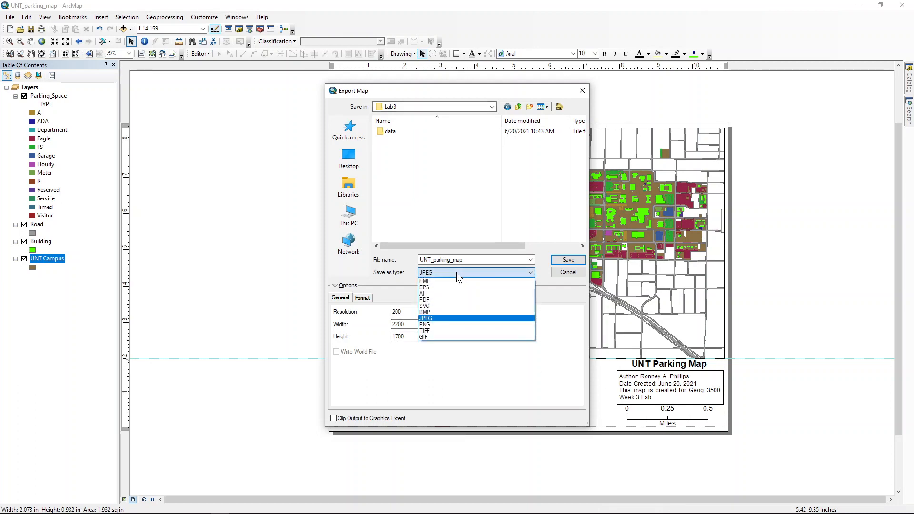
pyautogui.click(432, 318)
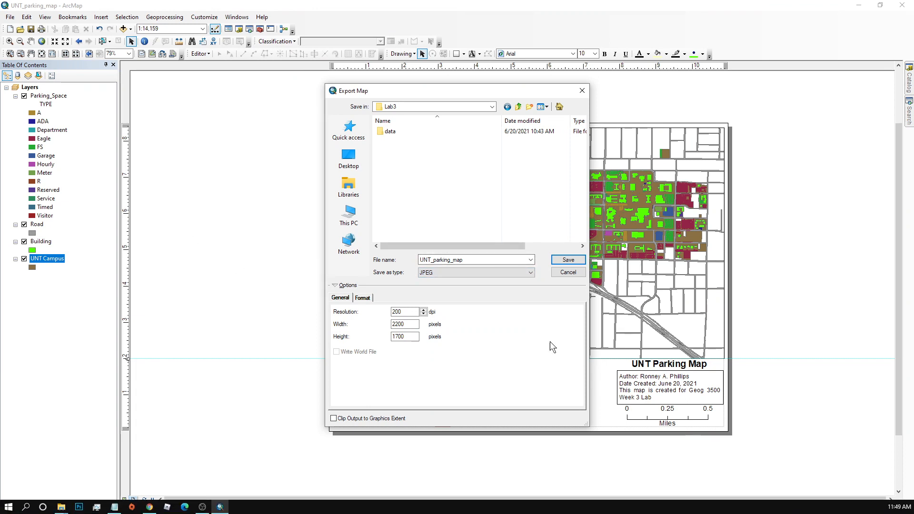
pyautogui.doubleClick(457, 260)
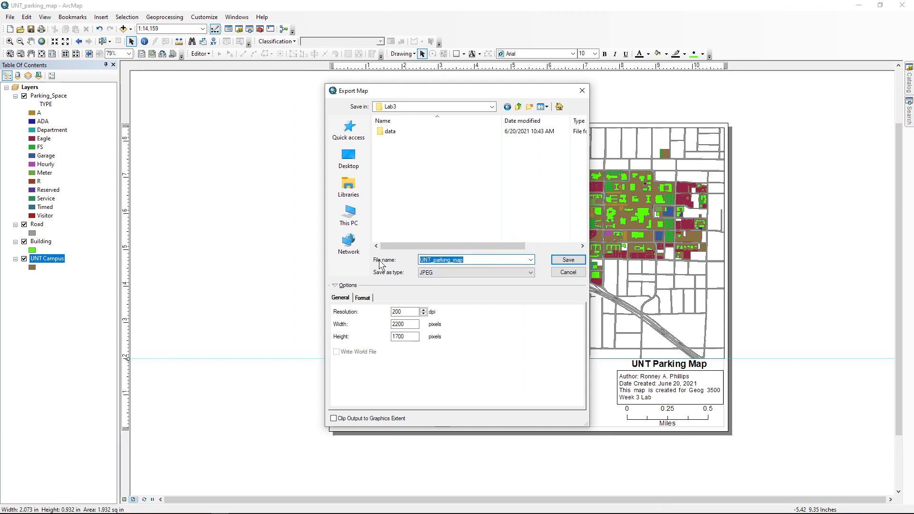
pyautogui.write('UNTmap.jpg')
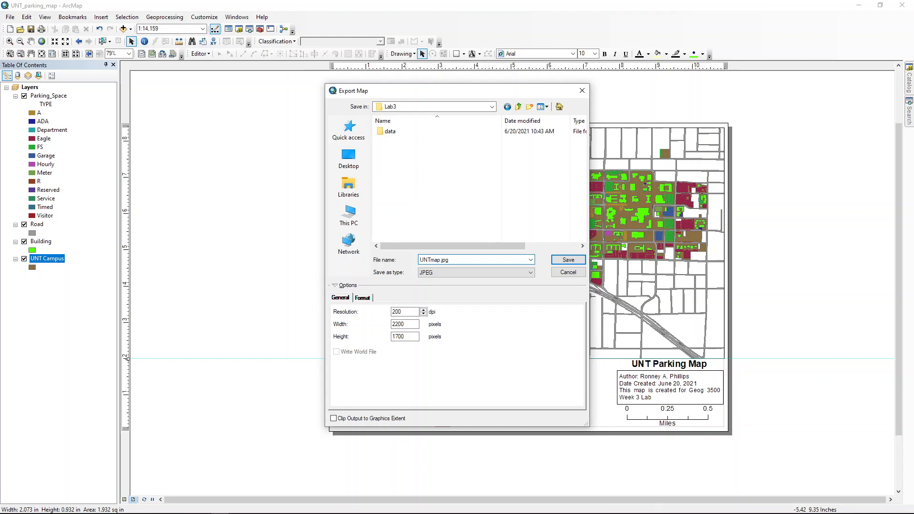
pyautogui.click(441, 259)
pyautogui.write('_RonneyPhillips')
pyautogui.click(521, 271)
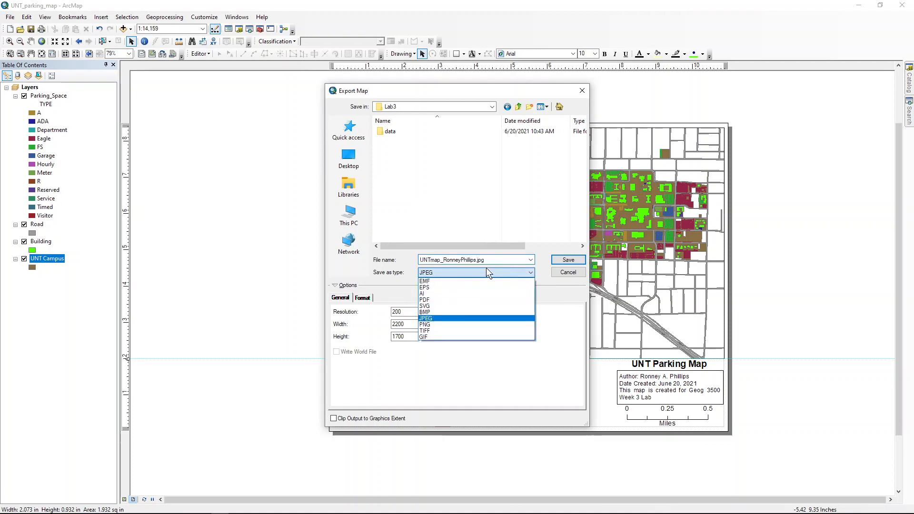
pyautogui.click(447, 317)
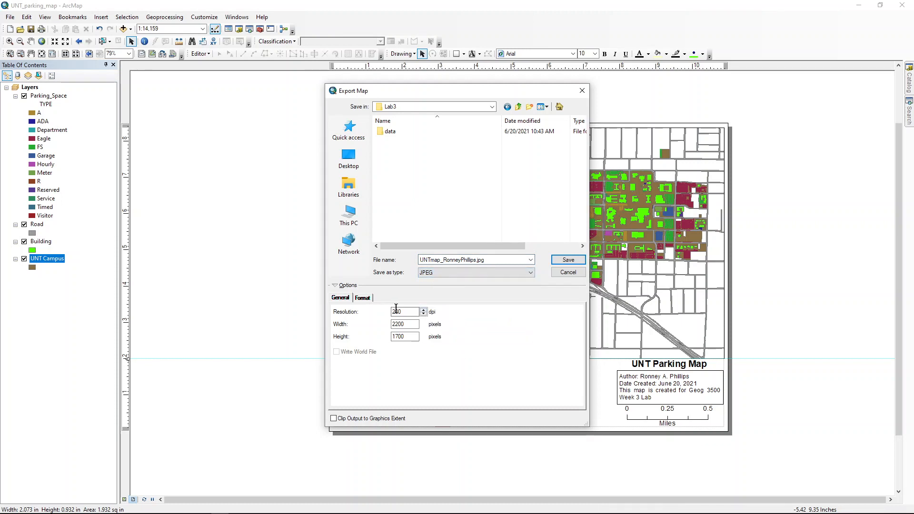
# Step: Set the export resolution to 300 dpi and save the map image to the Lab3 folder
pyautogui.moveTo(407, 315); pyautogui.dragTo(360, 314)
pyautogui.write('300')
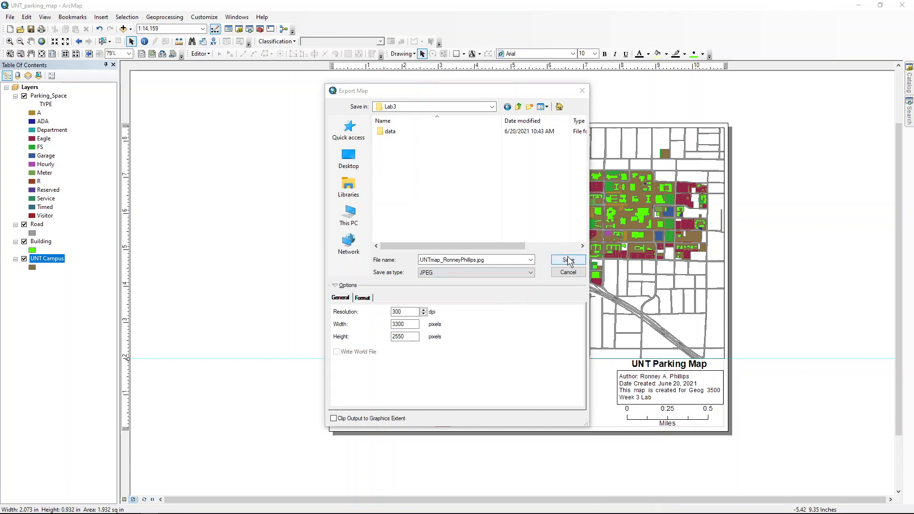
pyautogui.click(480, 260)
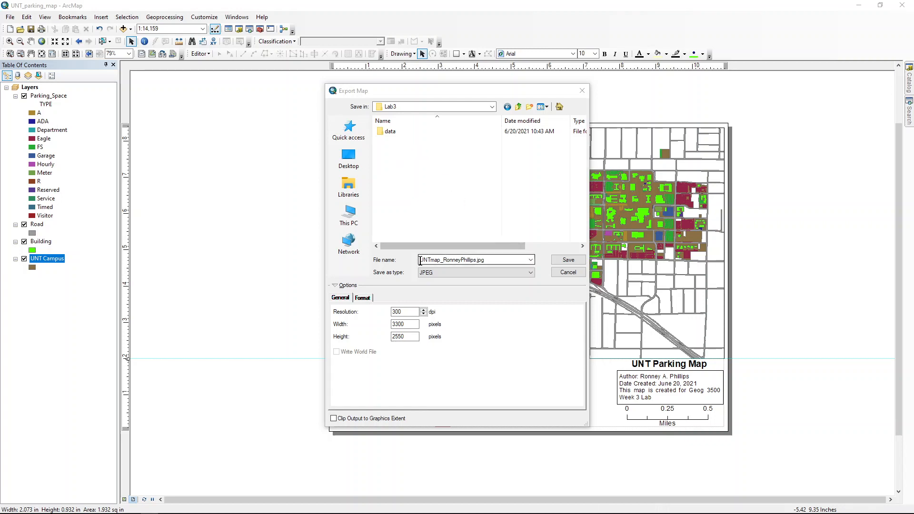
pyautogui.click(405, 166)
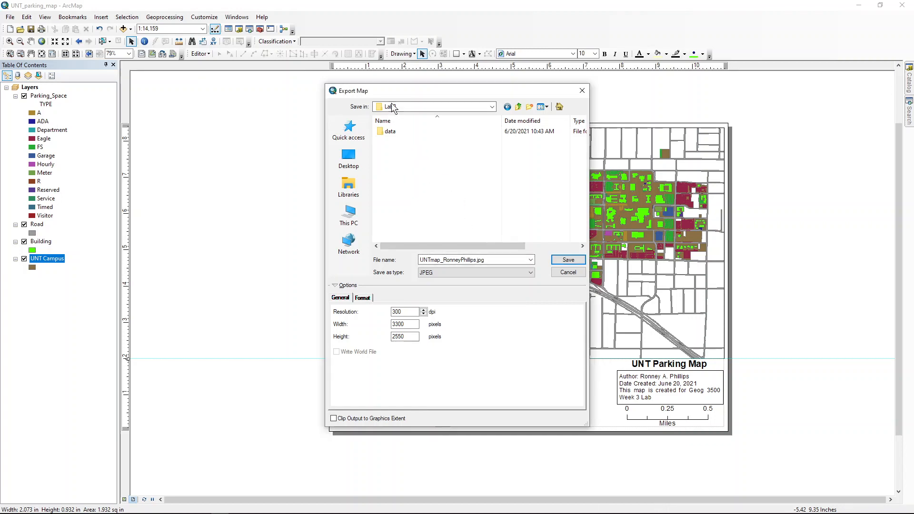
pyautogui.click(568, 260)
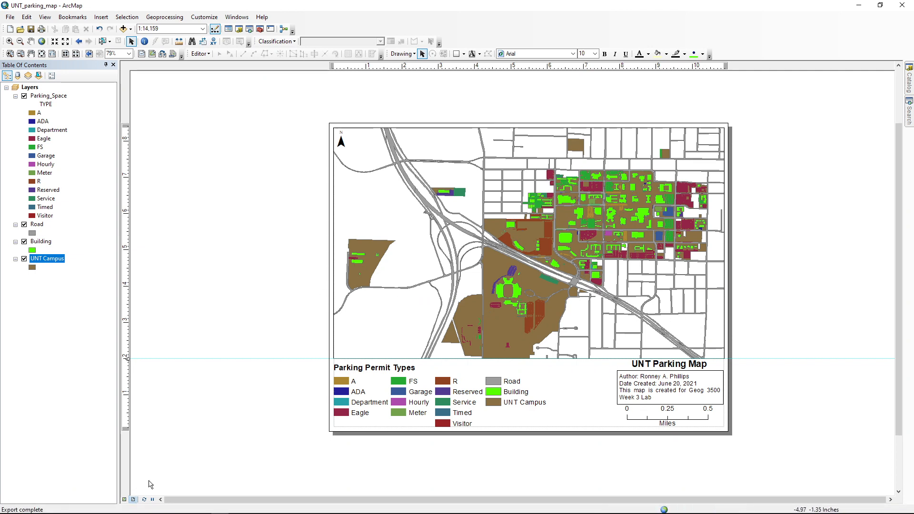
# Step: Switch to File Explorer, open the GIS3500 Lab3 folder and check for the exported JPG and the UNT_parking_map document
pyautogui.moveTo(62, 510)
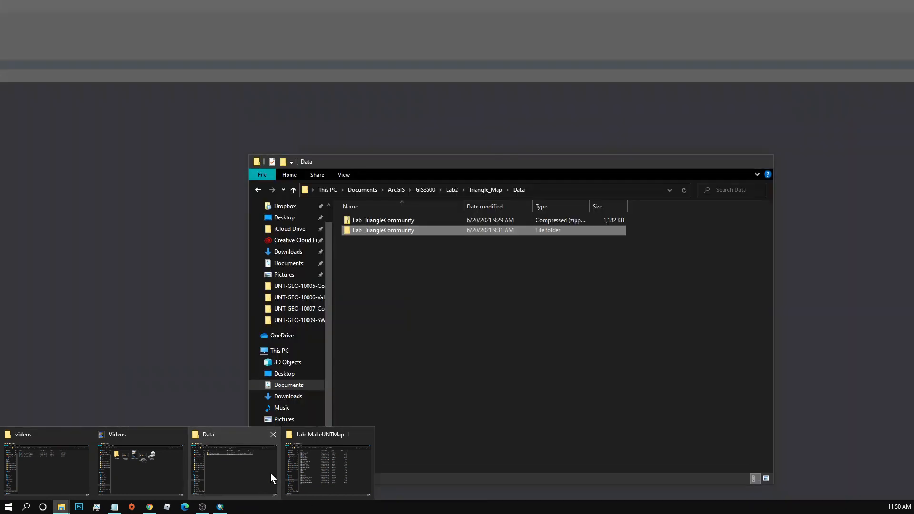
pyautogui.click(271, 473)
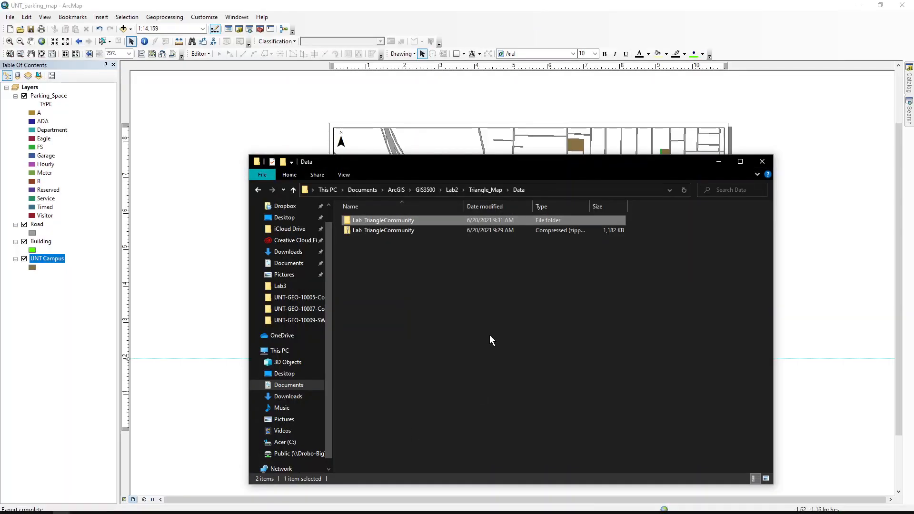
pyautogui.click(425, 190)
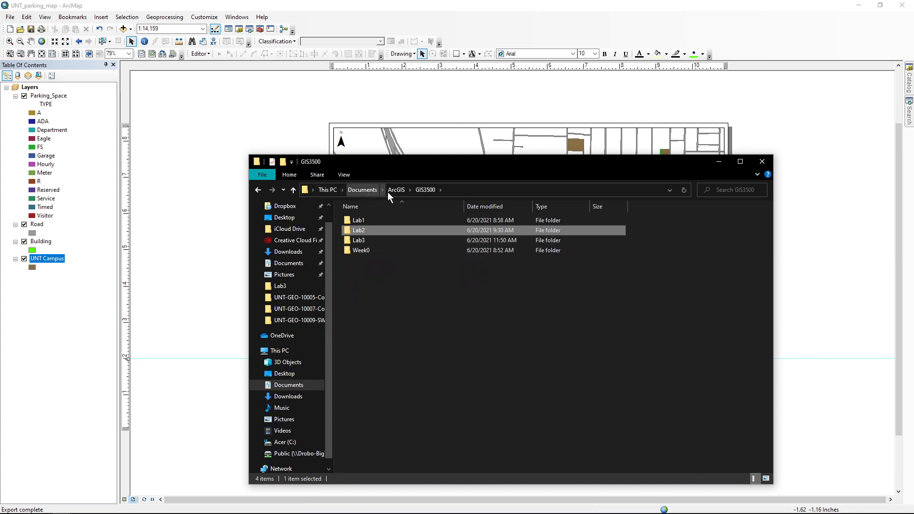
pyautogui.doubleClick(362, 241)
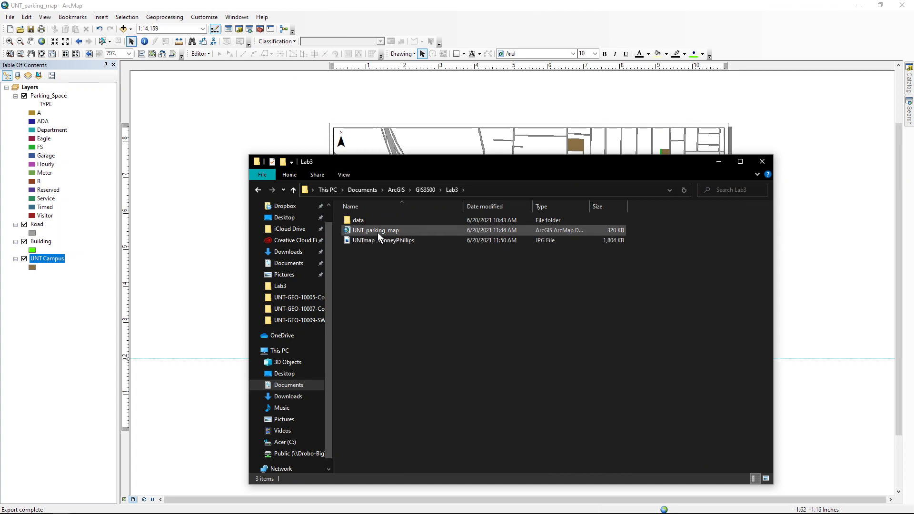
pyautogui.click(368, 230)
pyautogui.click(356, 240)
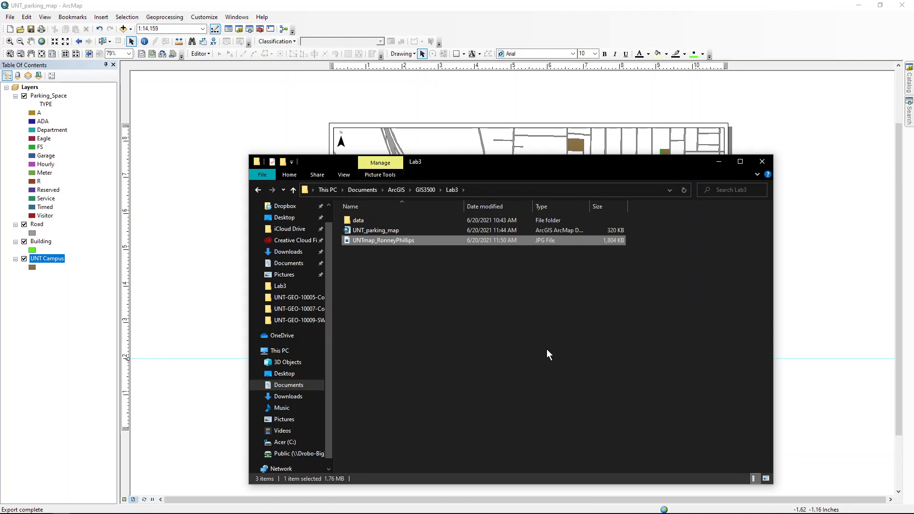
pyautogui.click(567, 229)
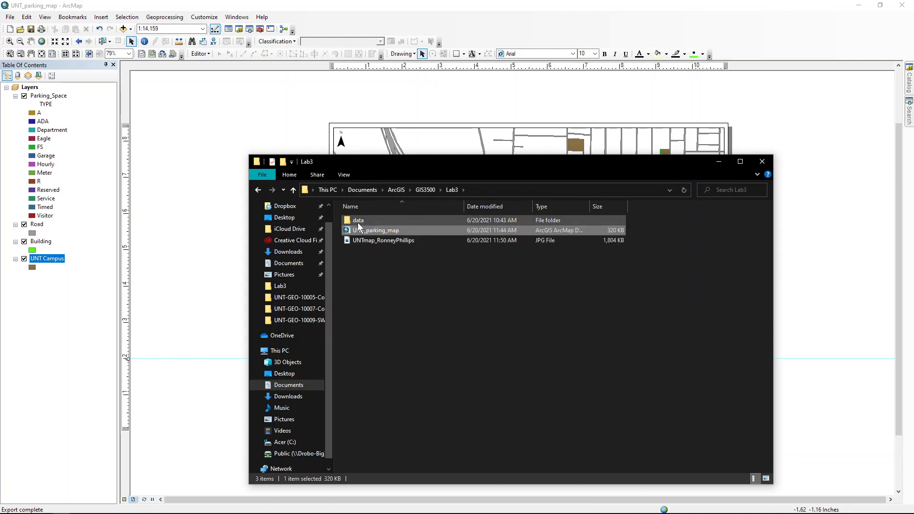
pyautogui.click(363, 242)
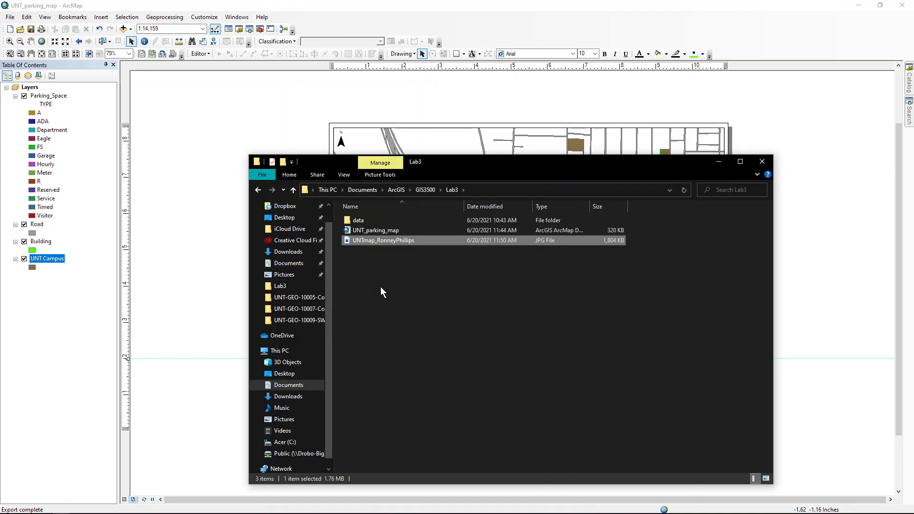